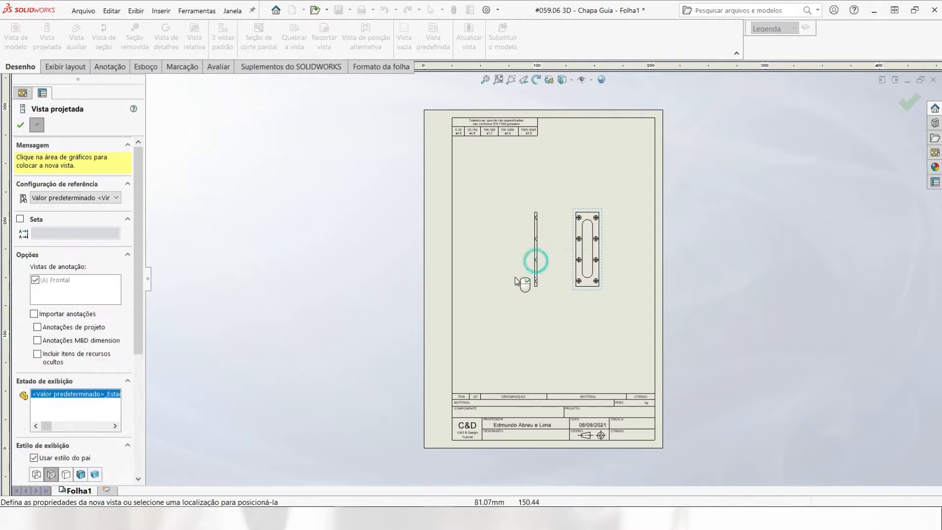
Step: Rotate the plate's front view by 90 degrees, updating its dependent views and rotating the center marks with it
key("Escape")
scroll(598, 270, "down", 3)
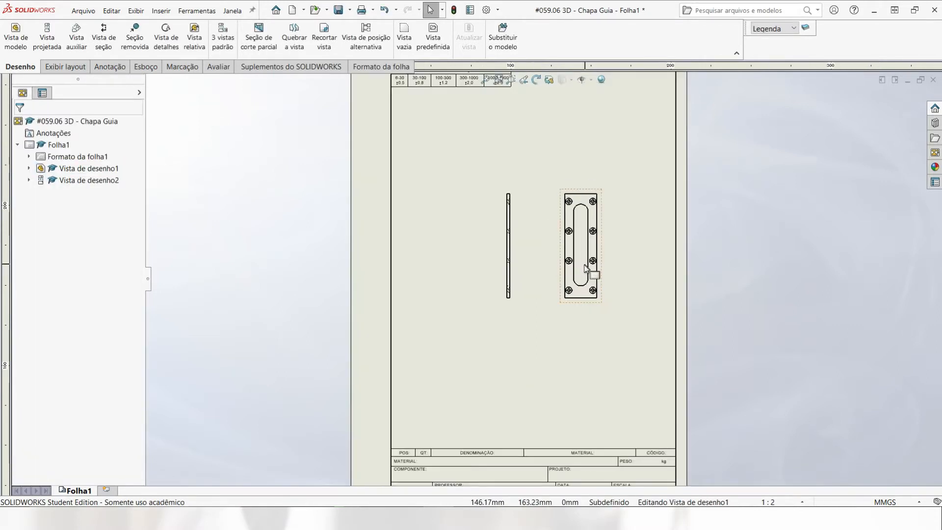
left_click(600, 195)
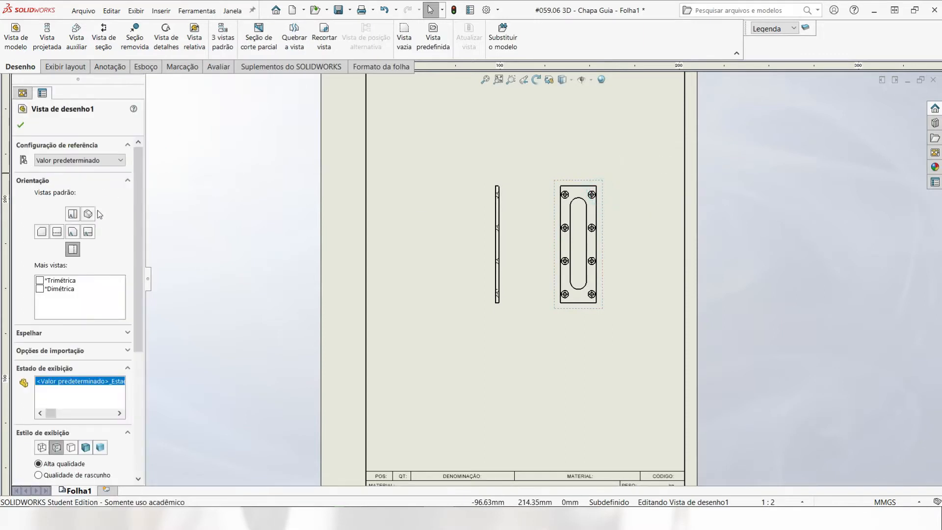
right_click(600, 314)
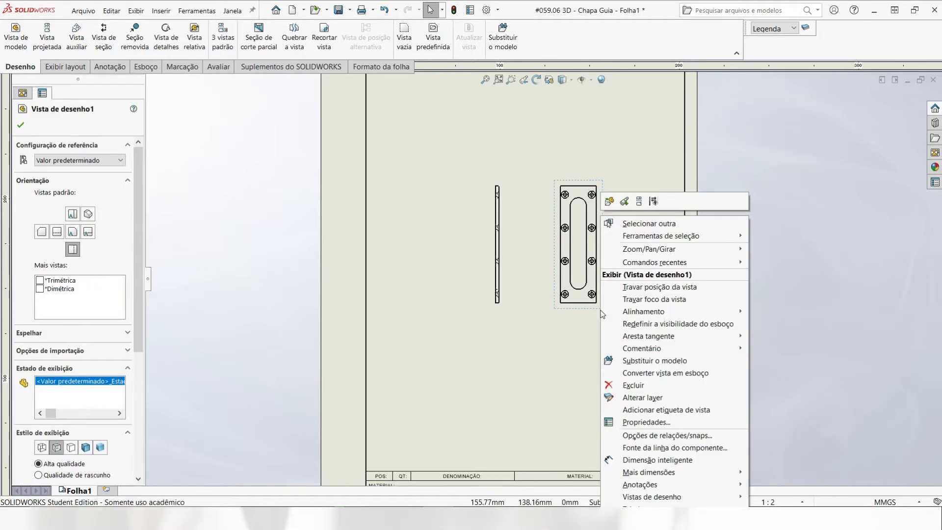
mouse_move(647, 248)
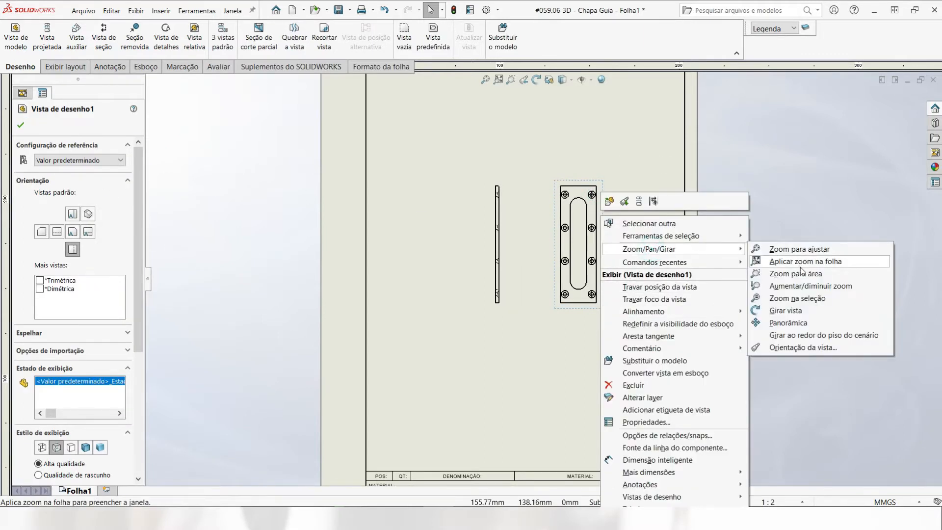
left_click(807, 311)
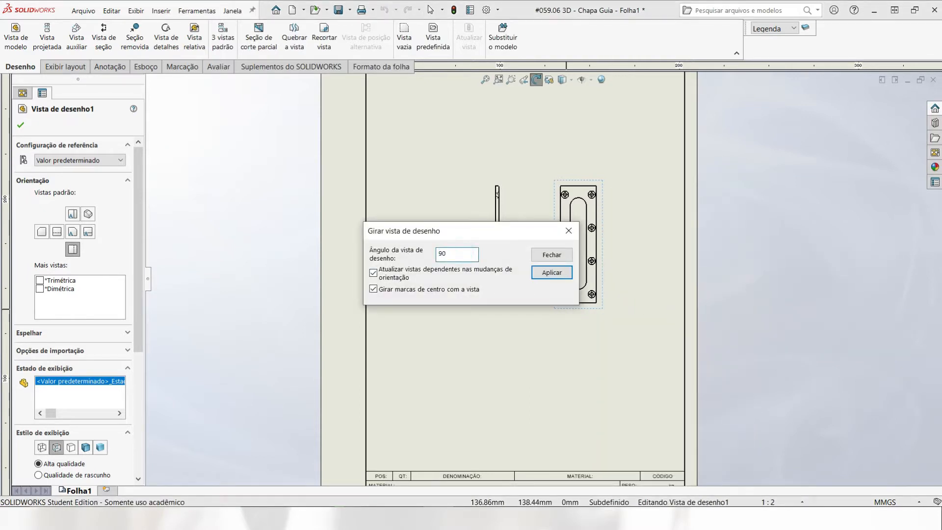
left_click(549, 272)
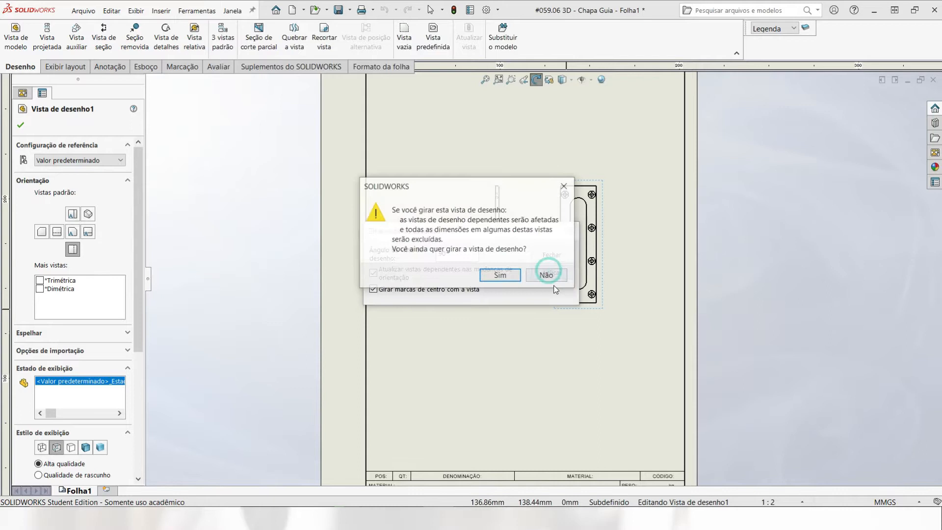
left_click(499, 275)
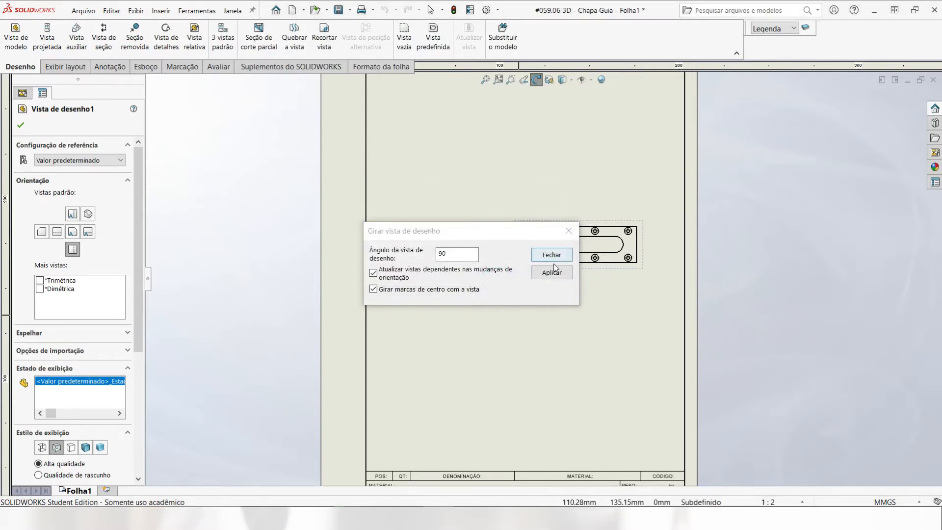
left_click(552, 255)
Step: Delete the projected side view beside the rotated plate view
left_click(498, 270)
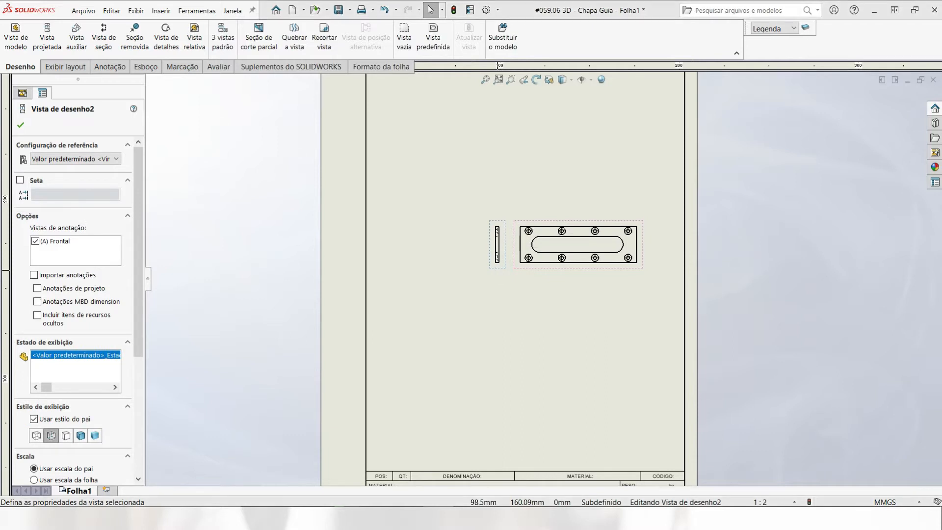
key("Delete")
left_click_drag(645, 217, 821, 171)
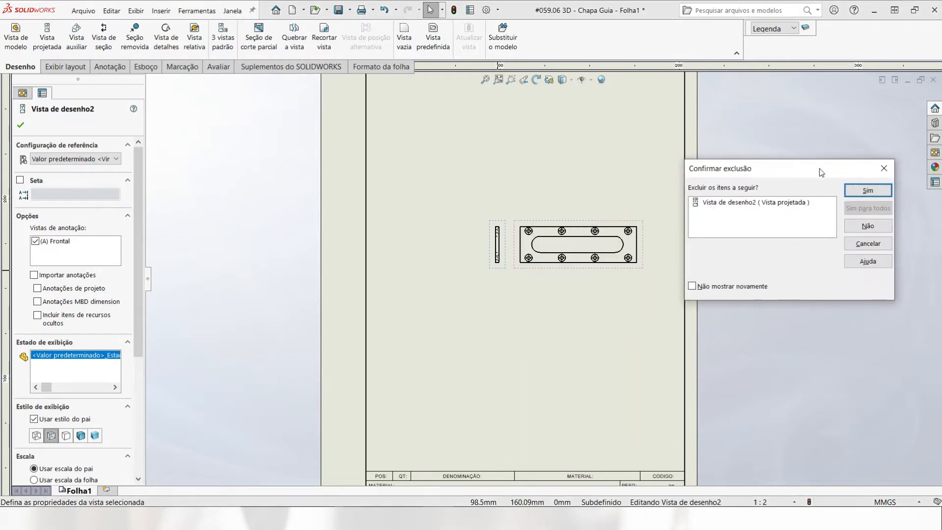
left_click(887, 197)
Step: Give the plate view a custom scale of 1:1 and position it in the upper half of the sheet
left_click_drag(638, 268, 578, 269)
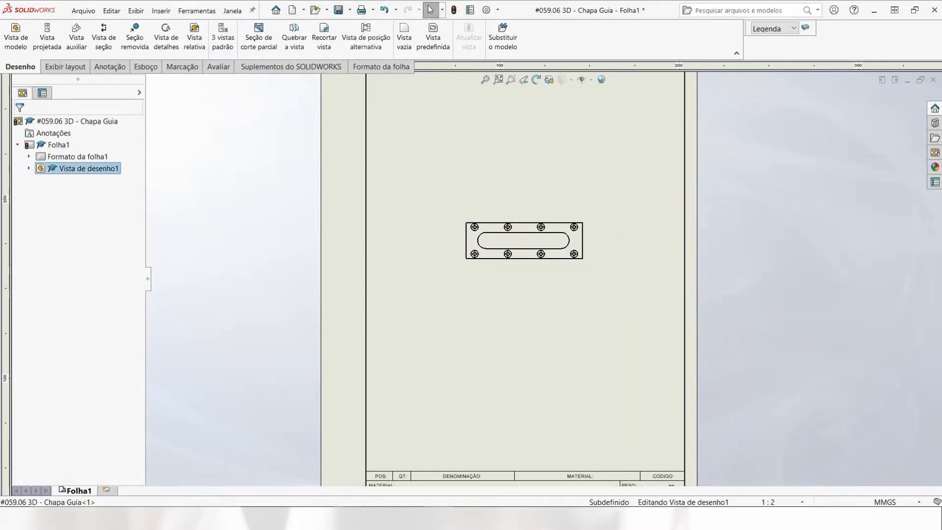
left_click_drag(139, 327, 136, 443)
left_click(60, 333)
left_click(119, 348)
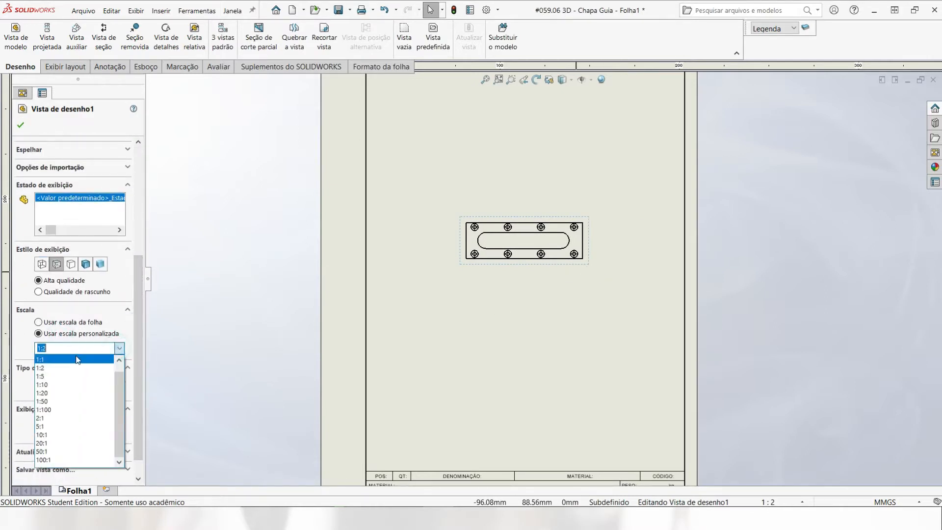
left_click(77, 360)
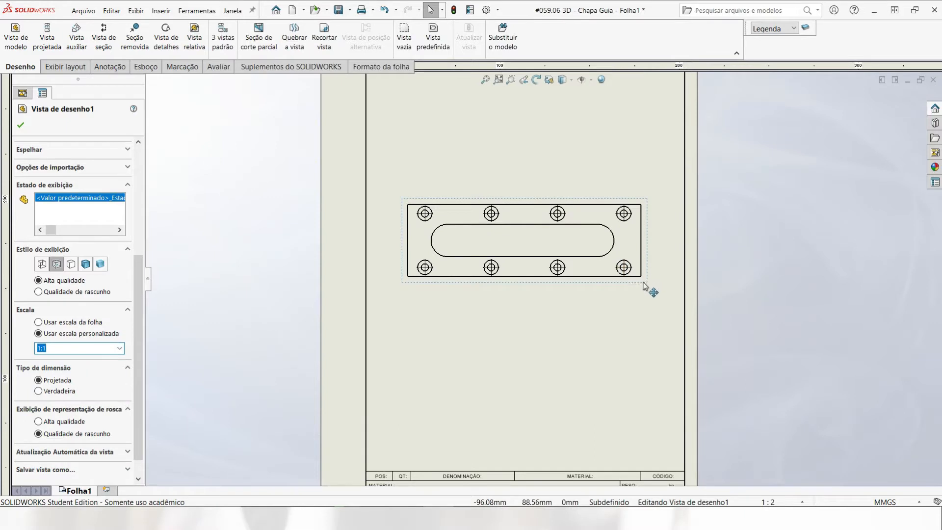
left_click_drag(644, 286, 649, 255)
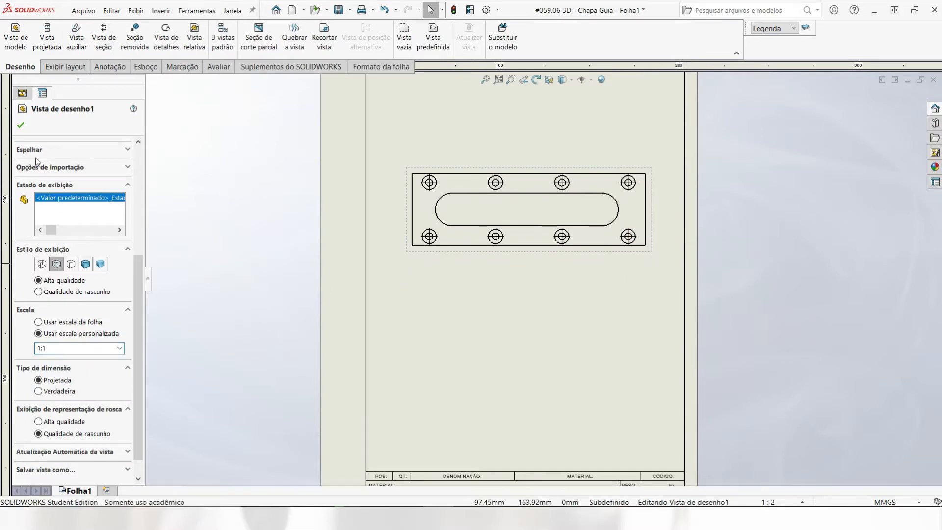
left_click(20, 126)
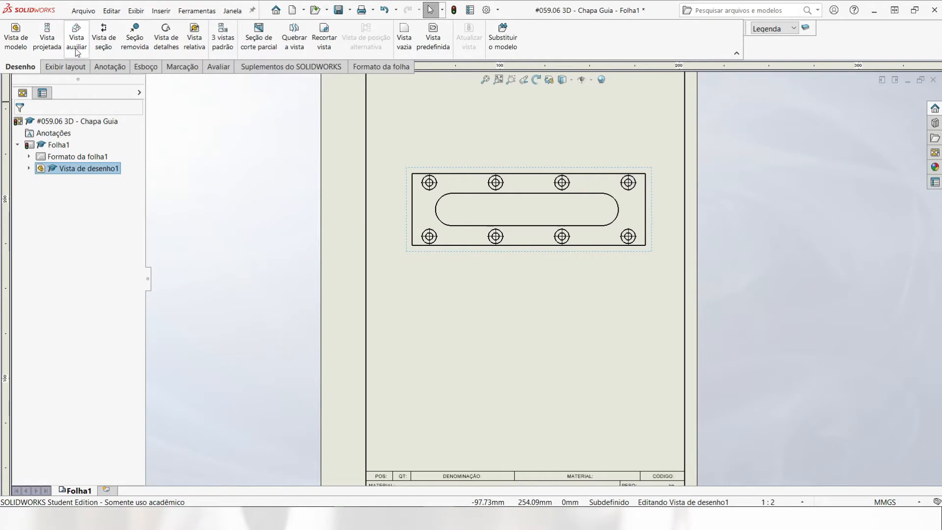
Step: Review the properties of sheet Folha1, checking its scale, projection type and sheet format
right_click(63, 146)
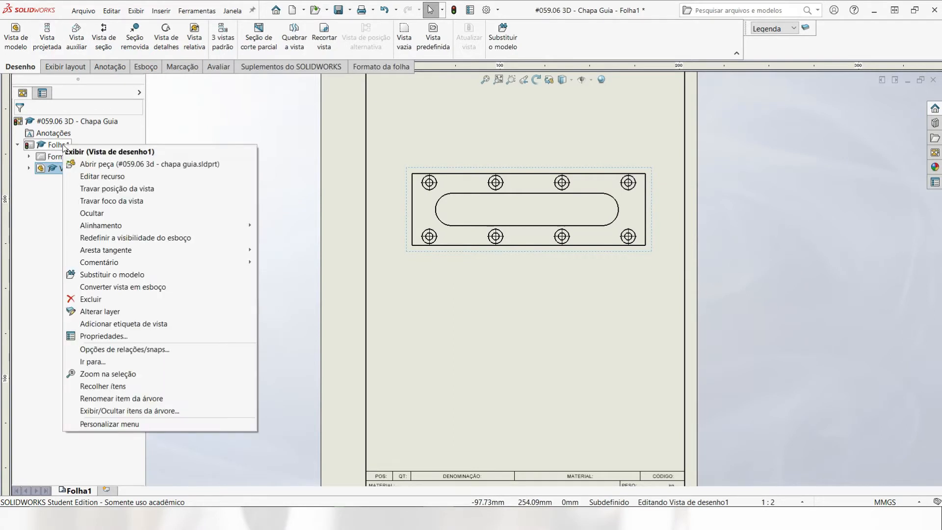
left_click(118, 337)
left_click(362, 401)
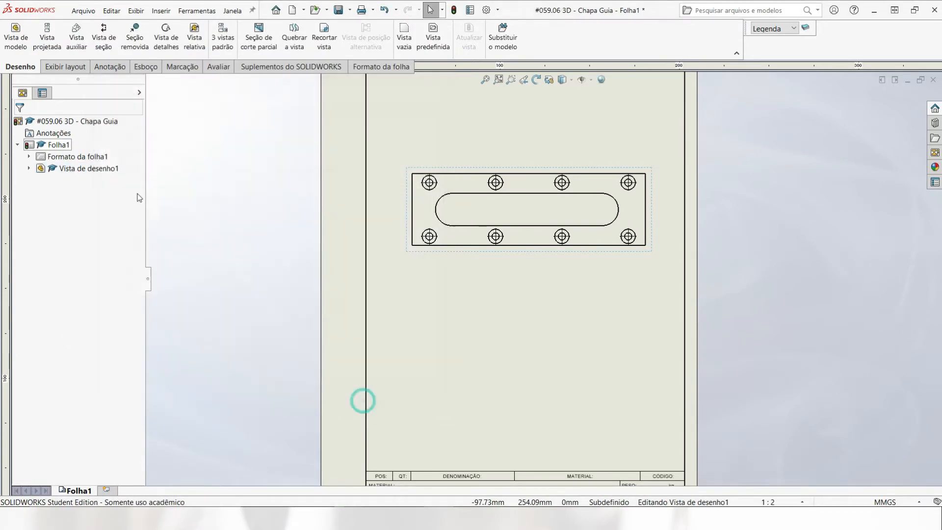
right_click(56, 145)
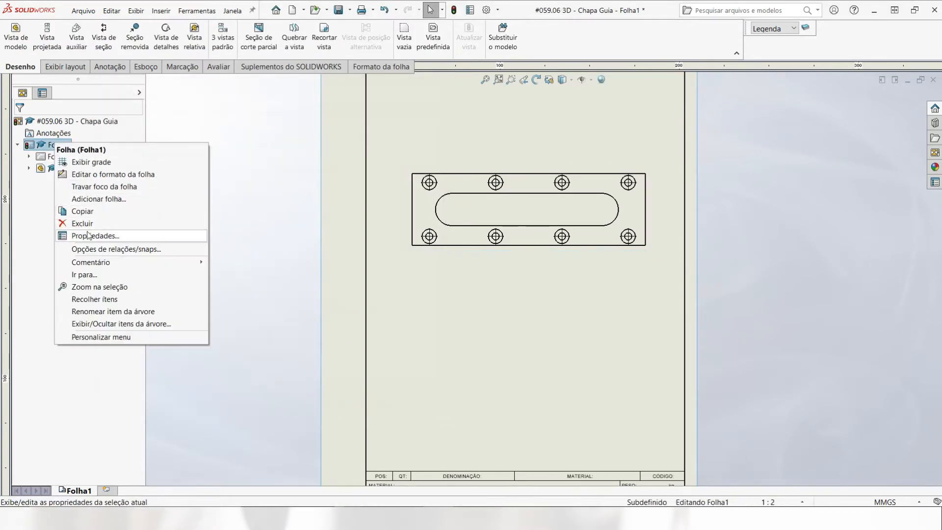
left_click(89, 235)
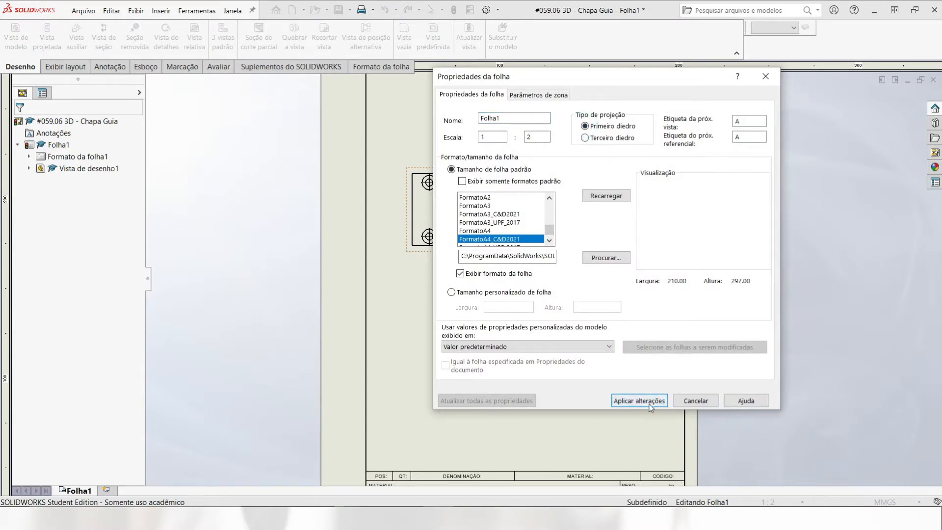
left_click(649, 402)
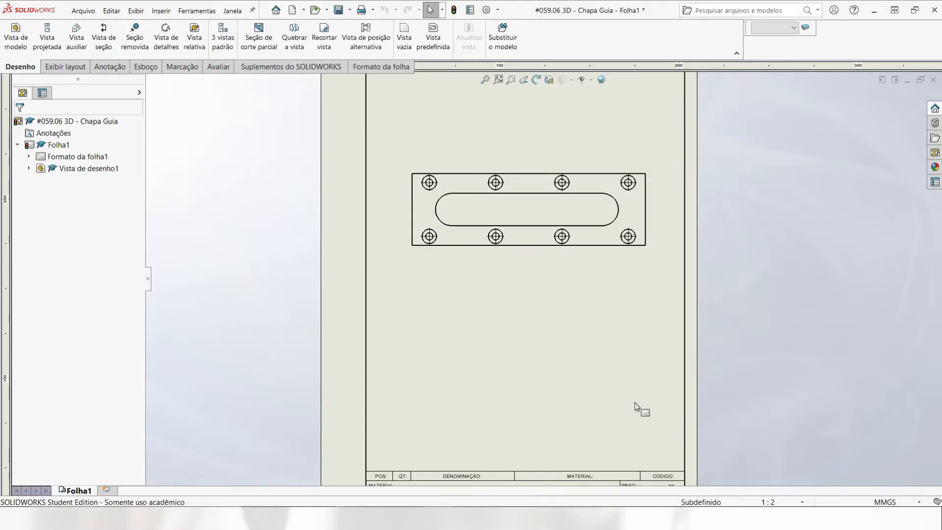
Step: Load the drafting standard from the external file NBR_UPF.sldstd into the document properties
left_click(487, 10)
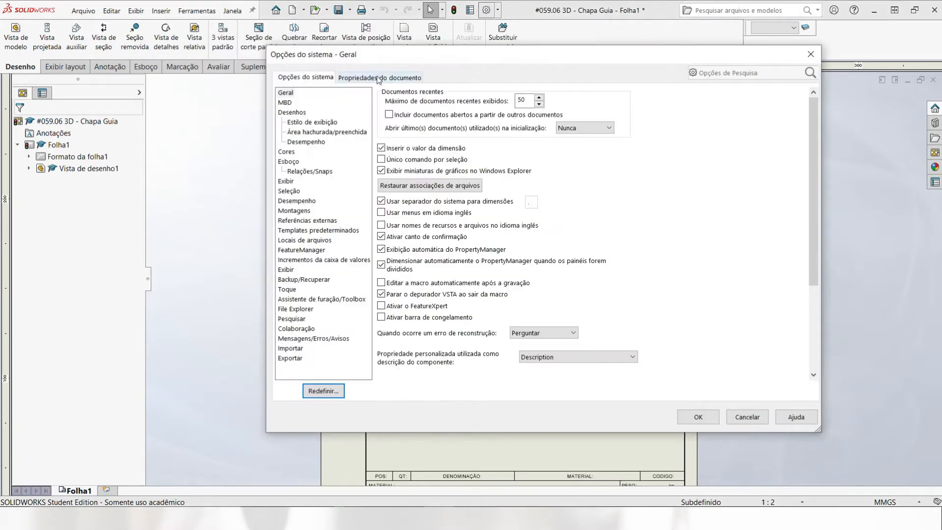
left_click(379, 78)
left_click(646, 125)
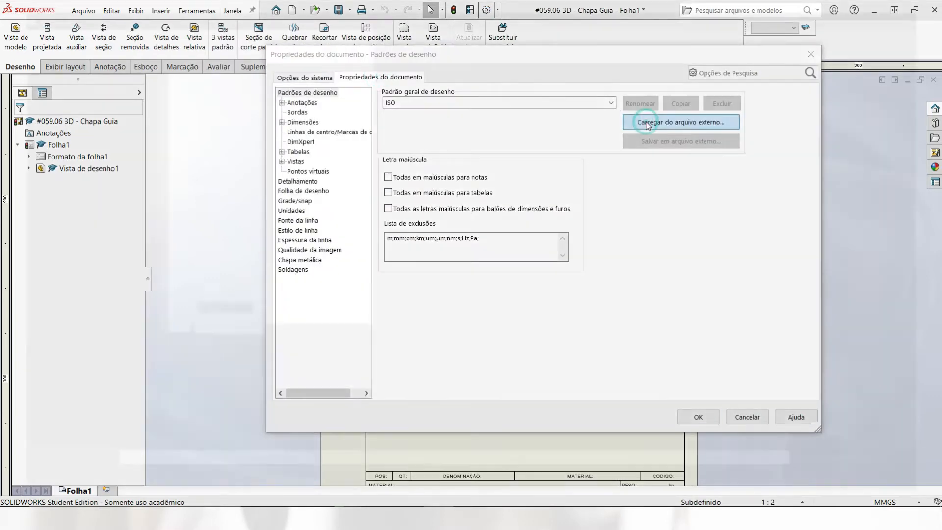
left_click(337, 106)
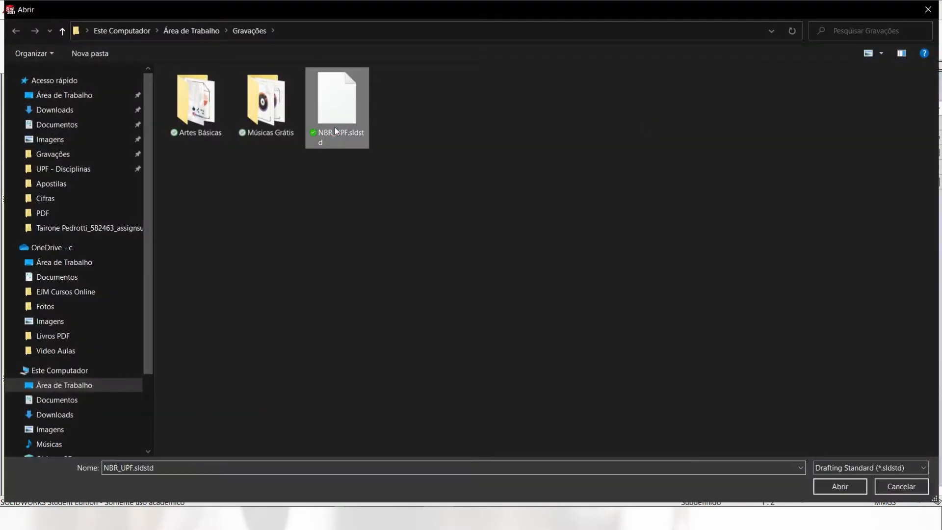
left_click(830, 487)
left_click(697, 416)
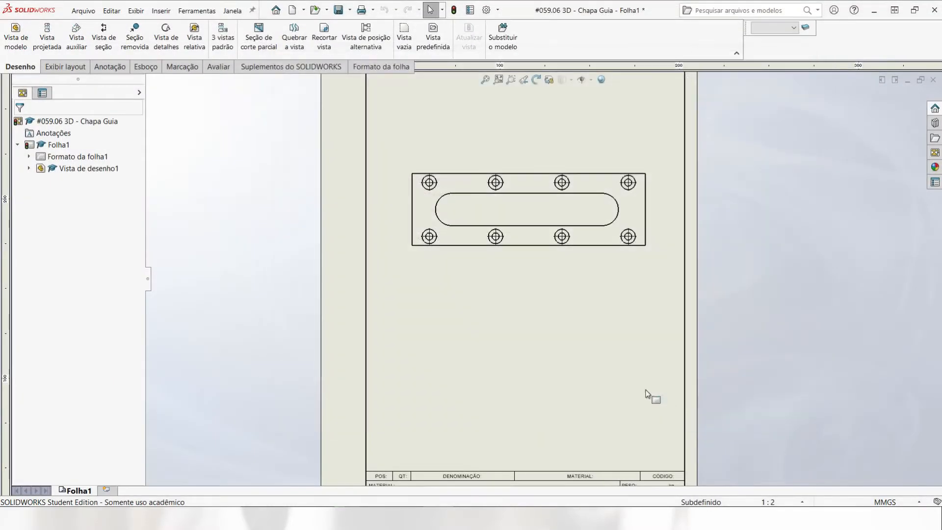
Step: Shift the plate view slightly and place a projected edge view of the plate directly below it
left_click_drag(548, 258, 536, 261)
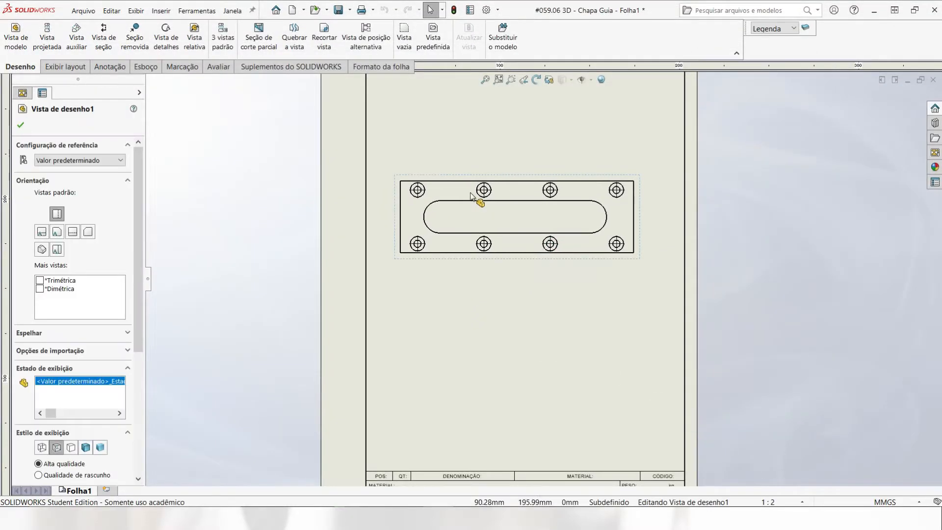
left_click(54, 51)
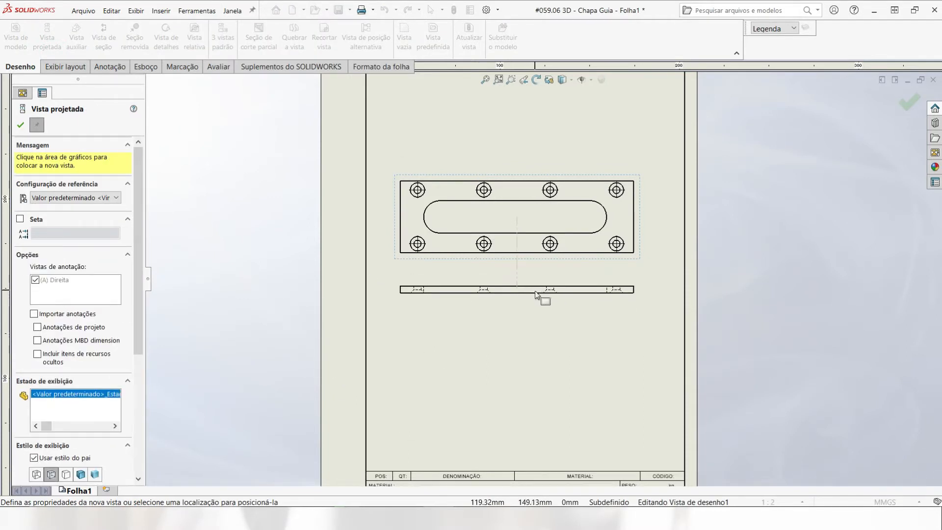
left_click(535, 289)
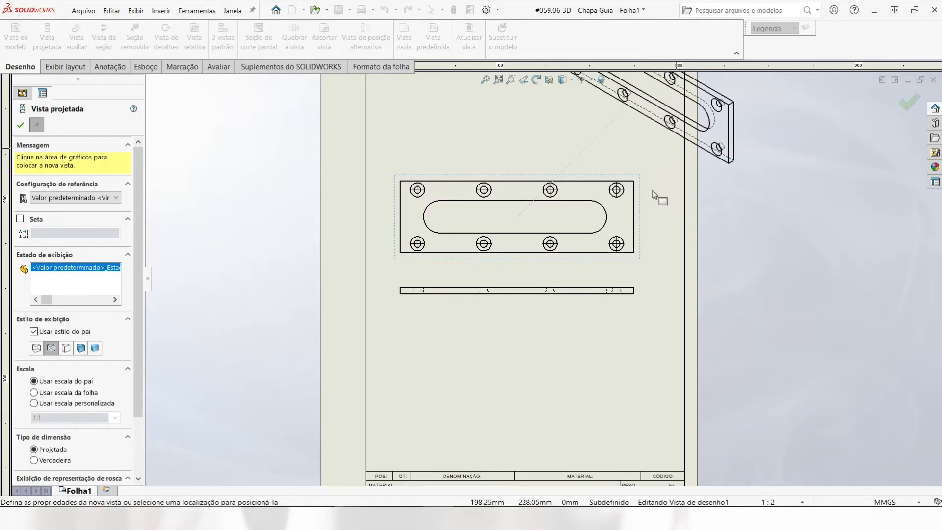
scroll(648, 211, "up", 3)
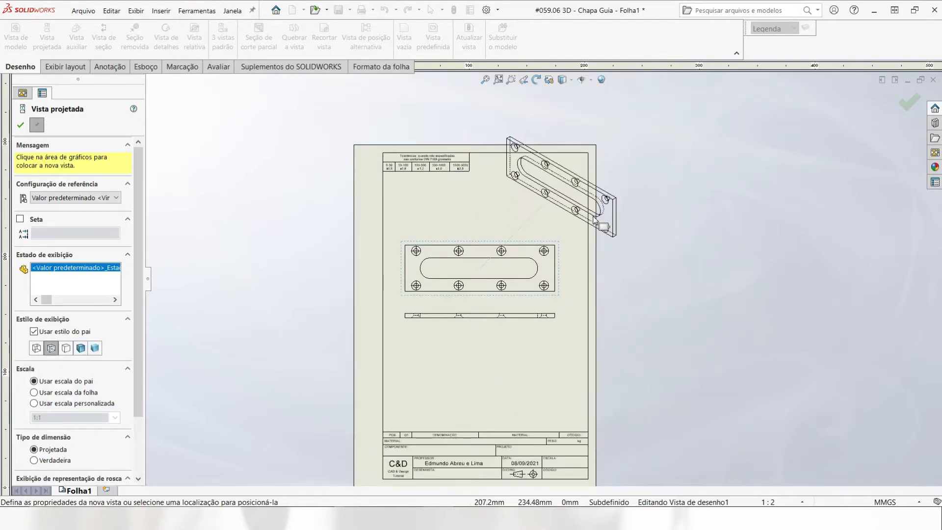
key("Escape")
Step: Project an isometric view from the lower edge view and place it outside the sheet, beside its left border
left_click(557, 326)
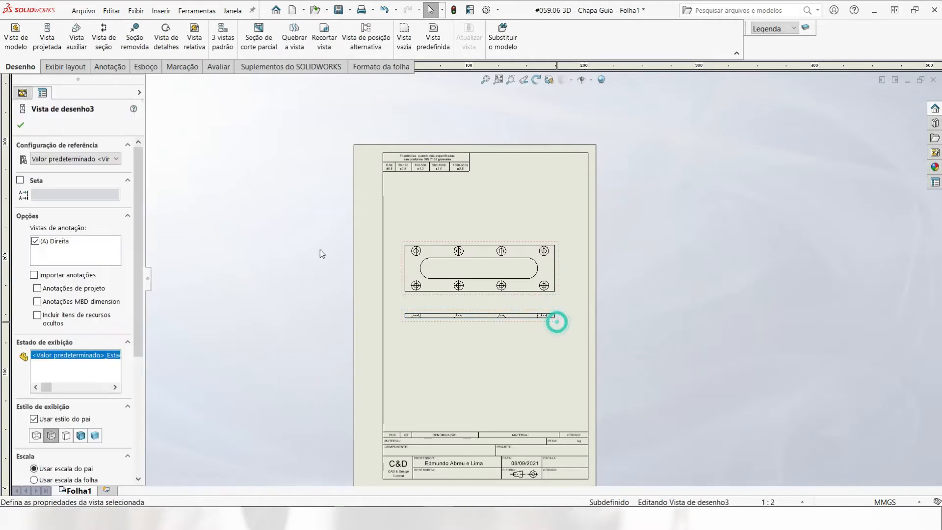
left_click(54, 43)
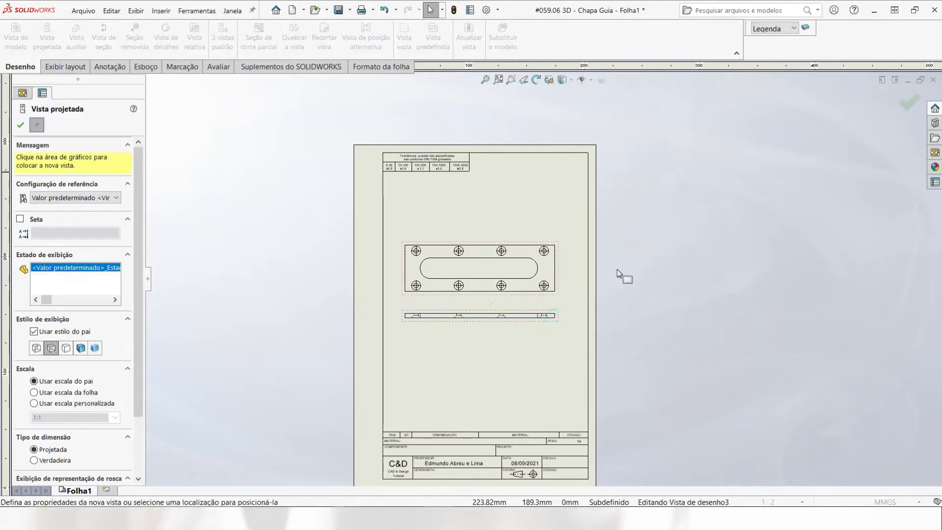
left_click(634, 262)
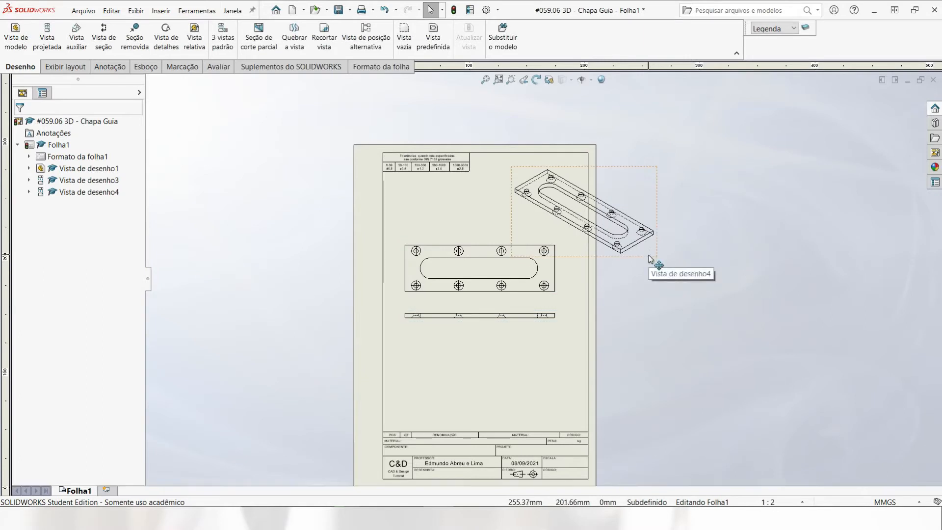
left_click_drag(650, 259, 343, 364)
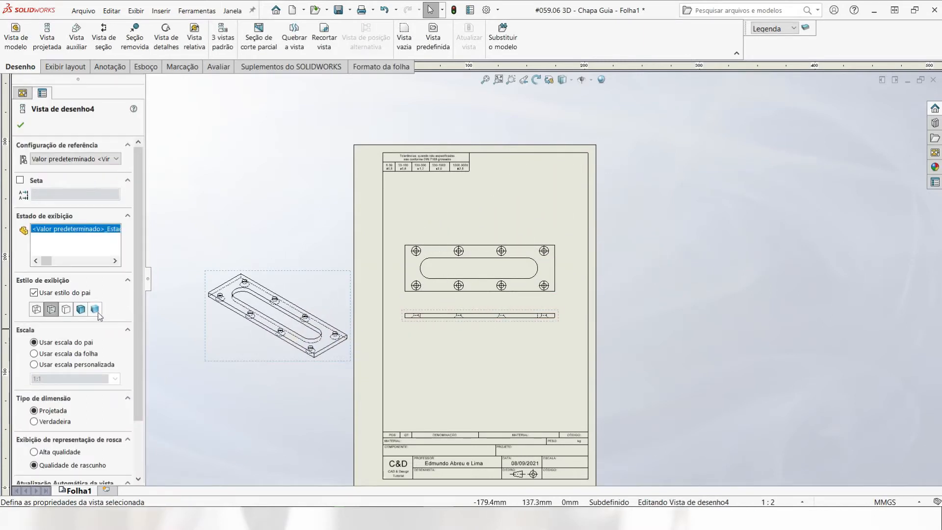
Step: Display the isometric view shaded with edges at a custom 1:2 scale and move it to the sheet's lower left area
left_click(81, 310)
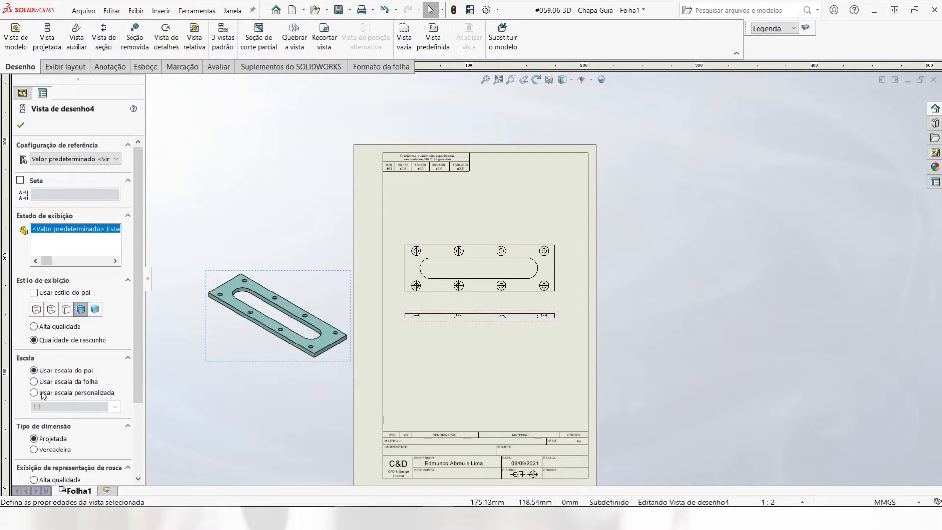
left_click(117, 407)
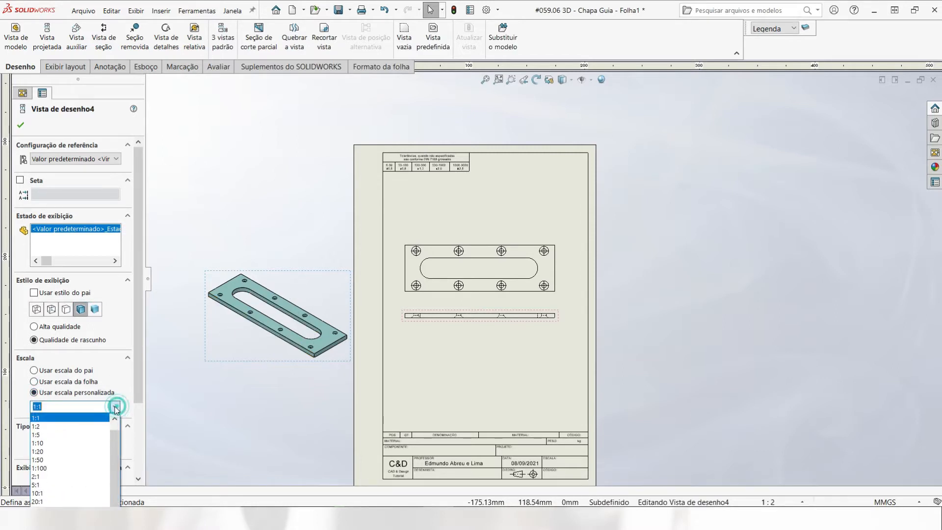
left_click(47, 426)
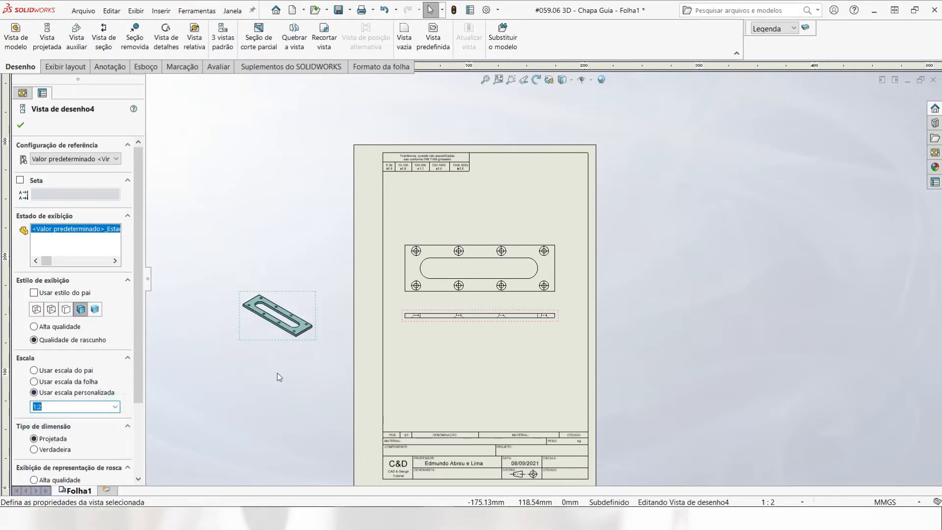
left_click(20, 125)
mouse_move(317, 338)
left_mouse_down()
mouse_move(472, 384)
mouse_move(471, 425)
left_mouse_up()
scroll(491, 277, "down", 5)
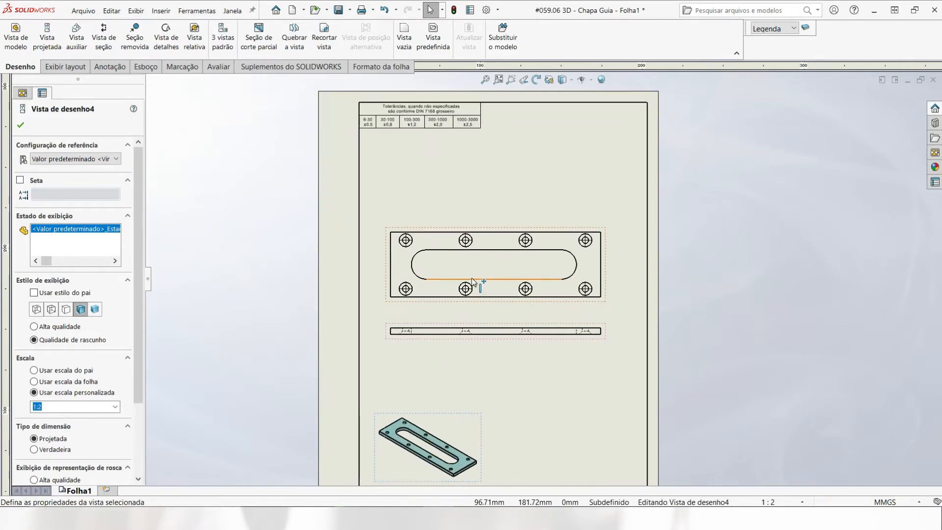
Step: Delete the automatic centre marks from the four upper countersunk holes in the plate's main view
scroll(527, 268, "down", 1)
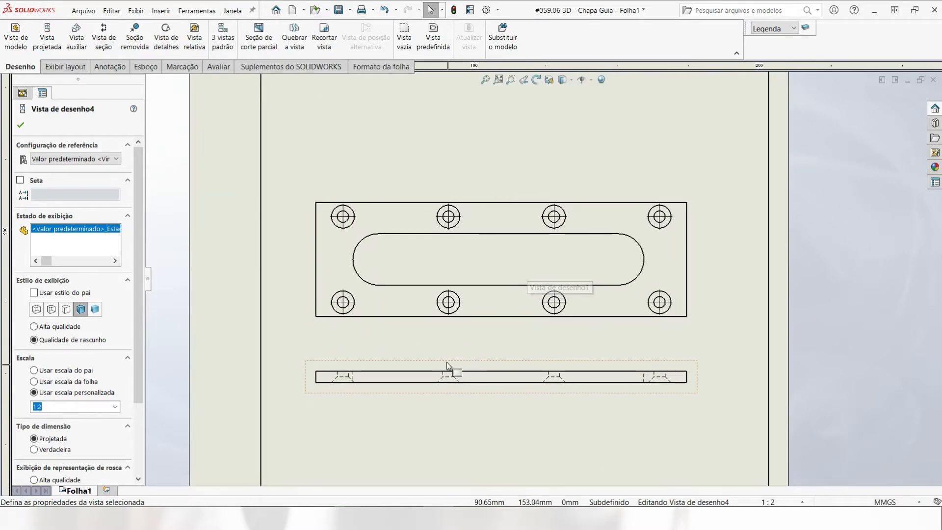
scroll(385, 262, "down", 3)
left_click(350, 208)
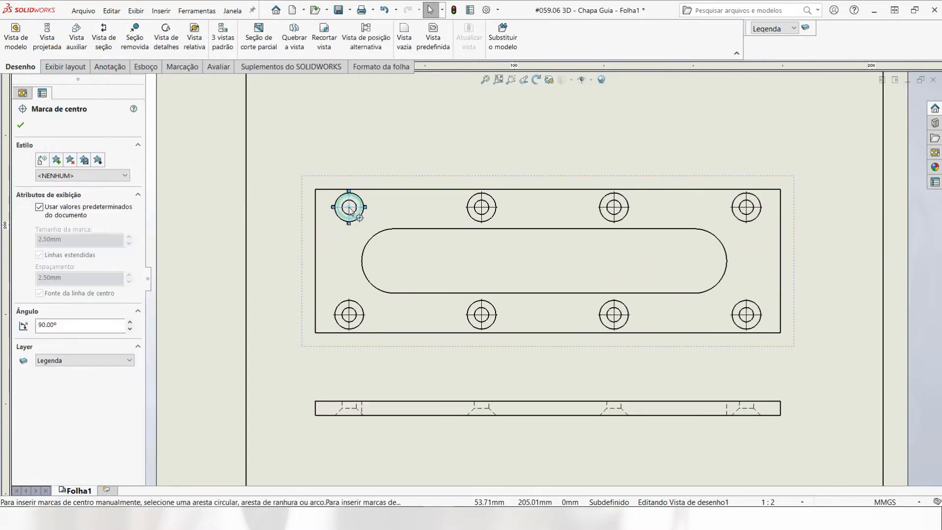
key("Delete")
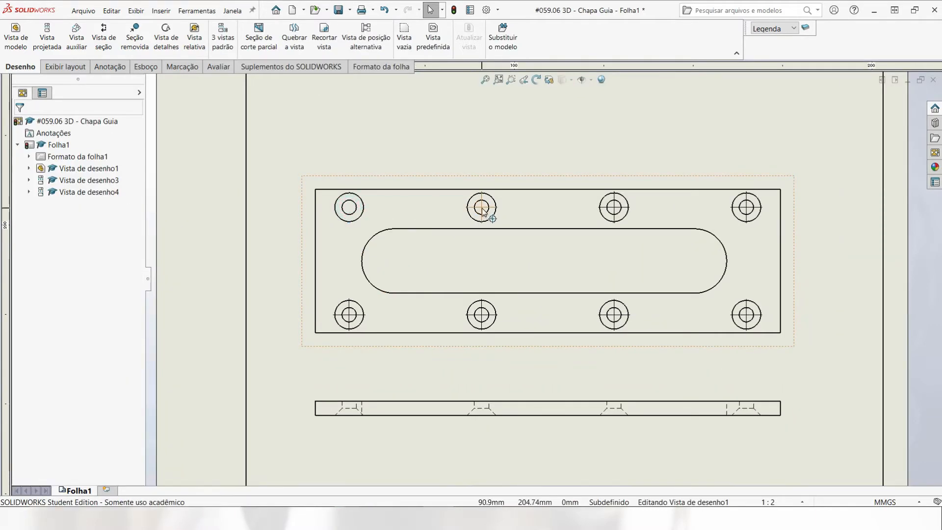
left_click(482, 209)
key("Delete")
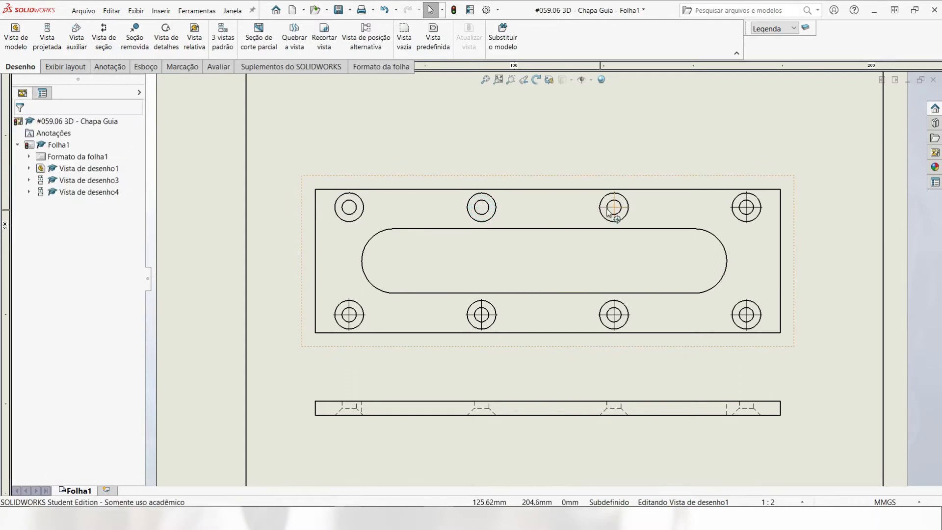
left_click(613, 209)
key("Delete")
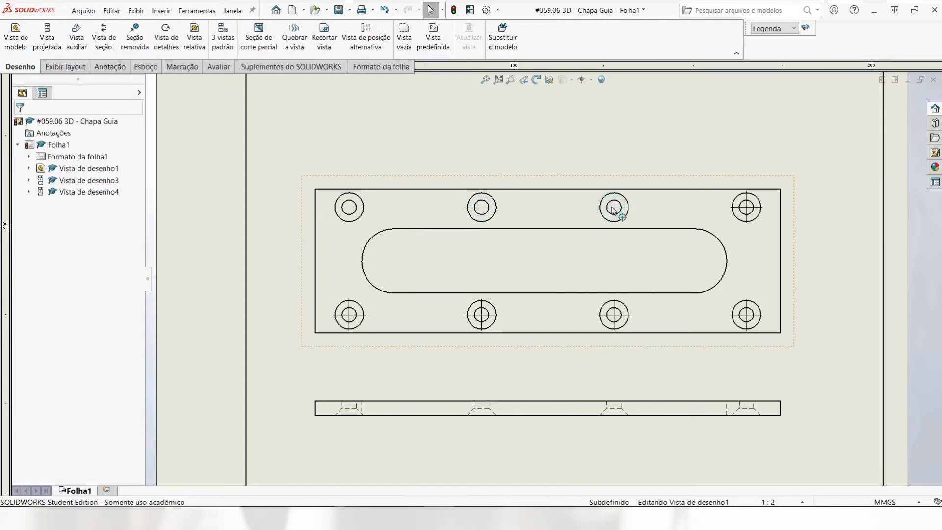
left_click(747, 207)
key("Delete")
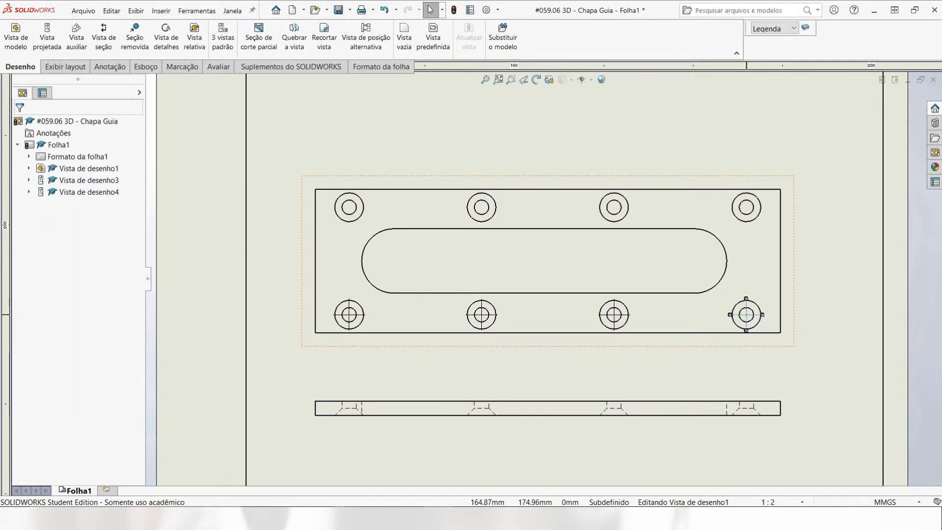
Step: Delete the centre marks from the four lower holes in the plate's main view
left_click(747, 315)
key("Delete")
left_click(614, 316)
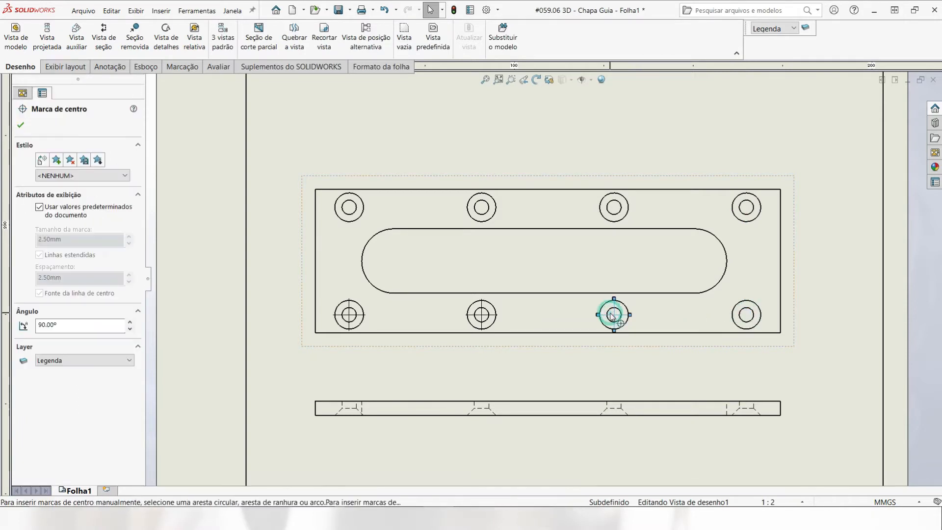
key("Delete")
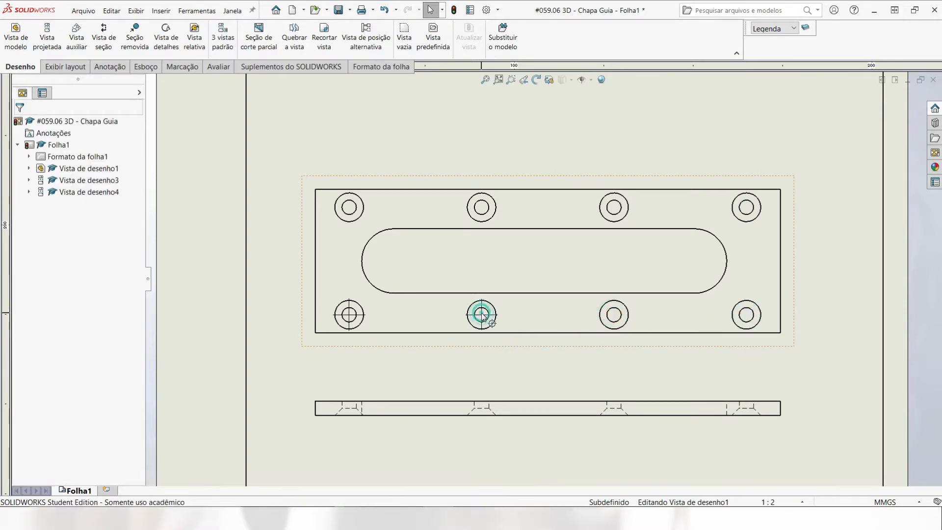
left_click(482, 314)
key("Delete")
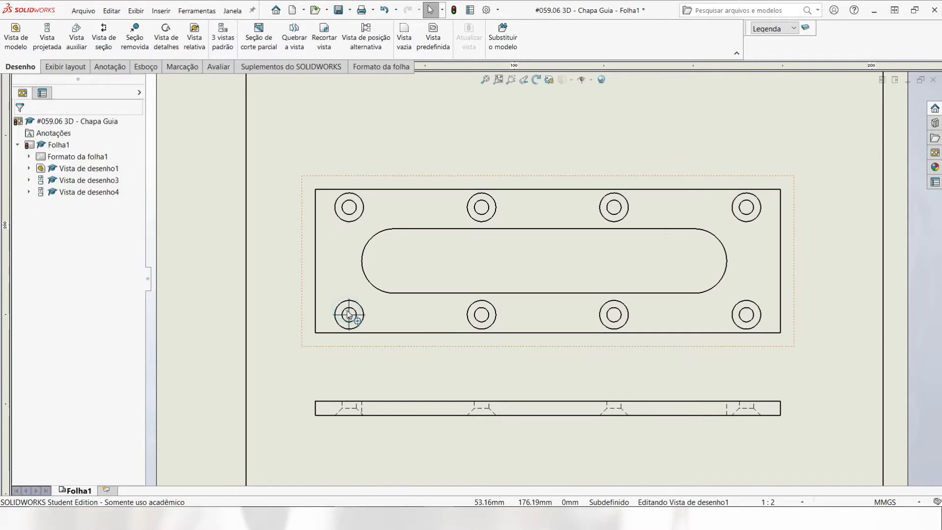
left_click(348, 314)
key("Delete")
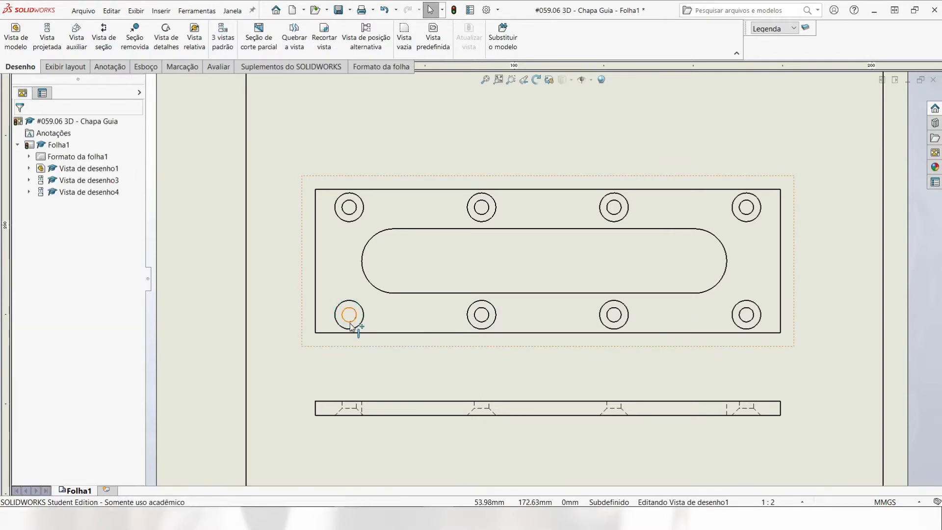
Step: Add linear centre marks with connection lines linking all eight holes in the main view
left_click(110, 67)
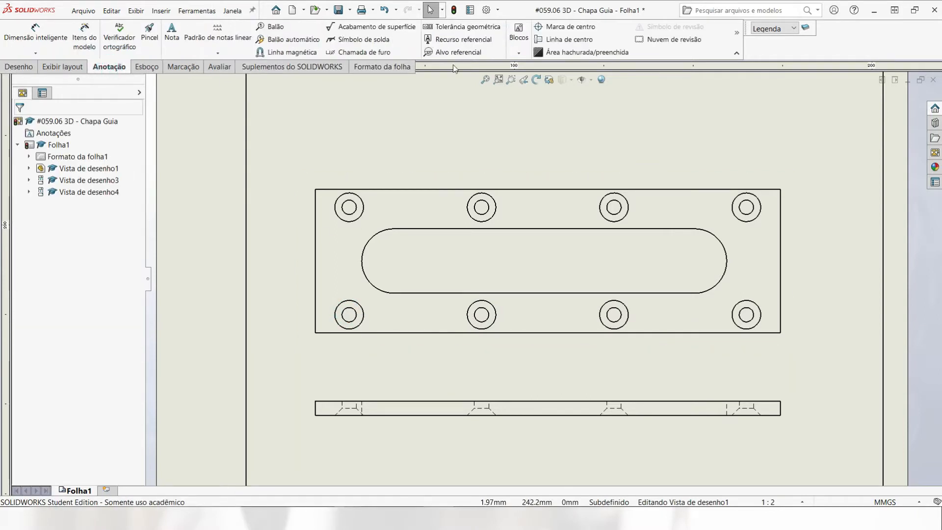
left_click(561, 27)
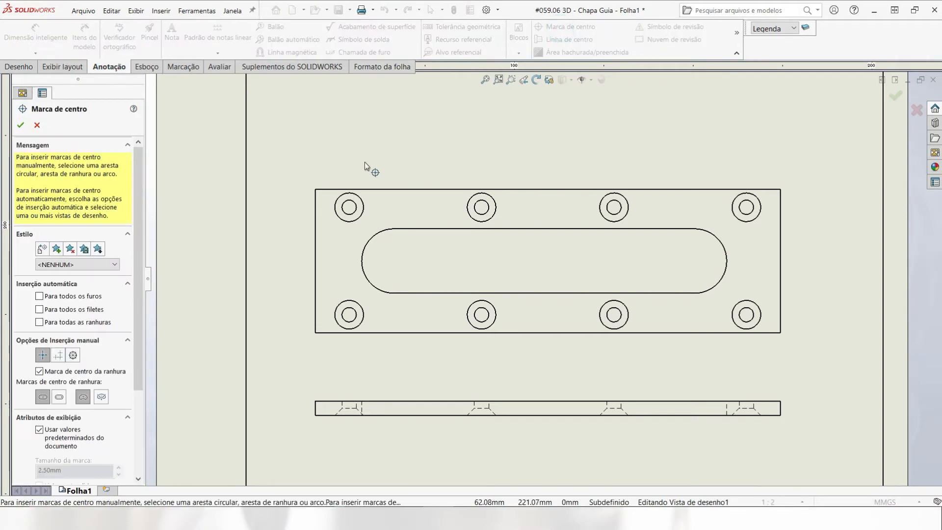
left_click(363, 206)
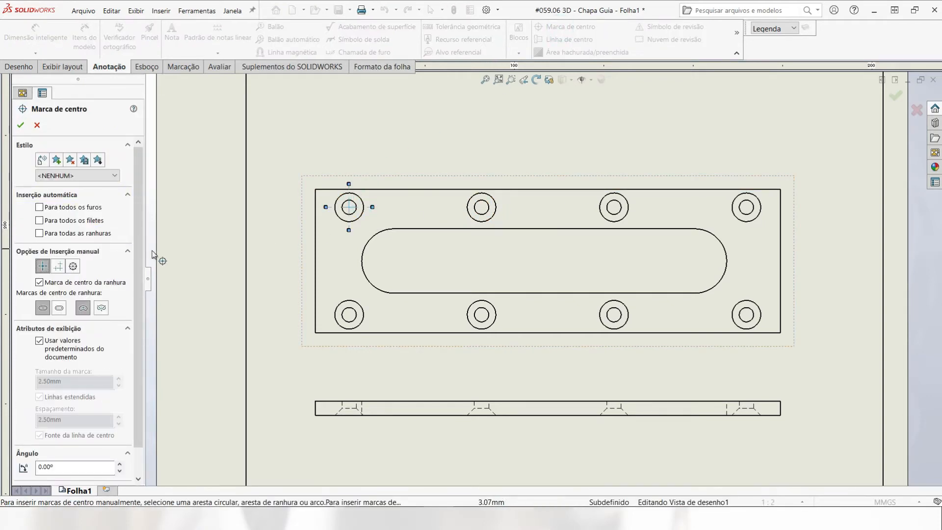
left_click(58, 266)
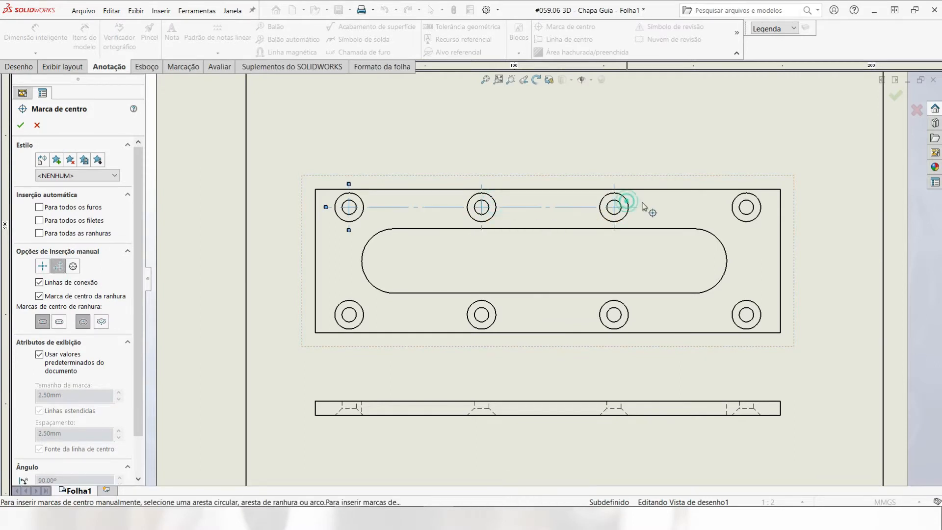
left_click(760, 207)
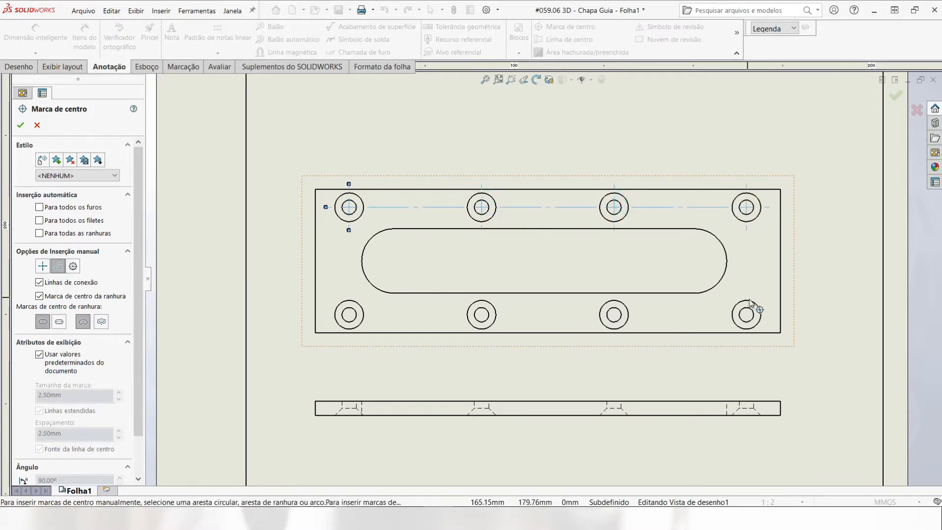
left_click(750, 301)
left_click(626, 307)
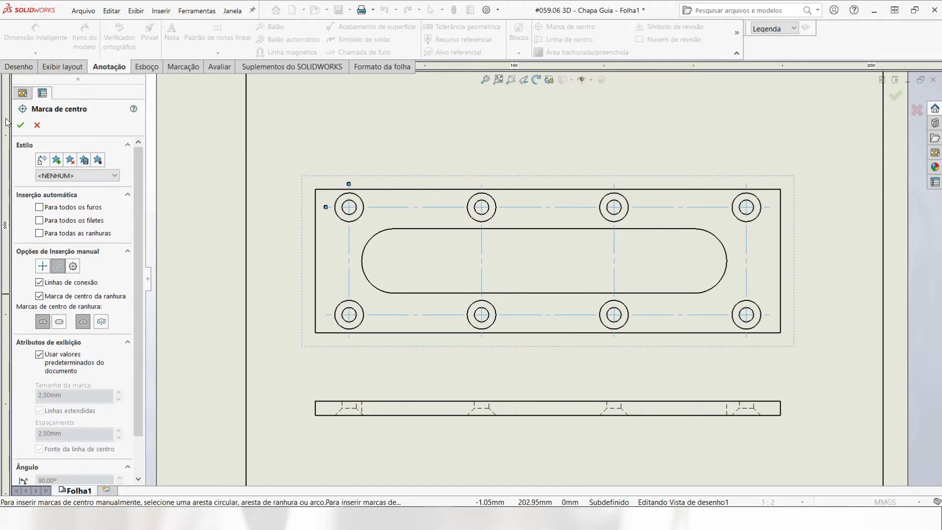
left_click(21, 126)
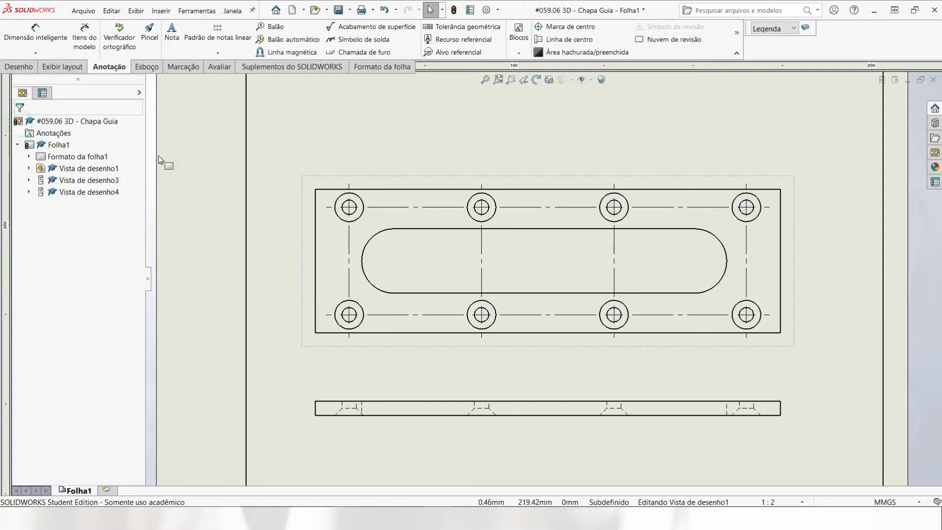
Step: Add centre marks with a connection line at both rounded ends of the long slot
left_click(567, 28)
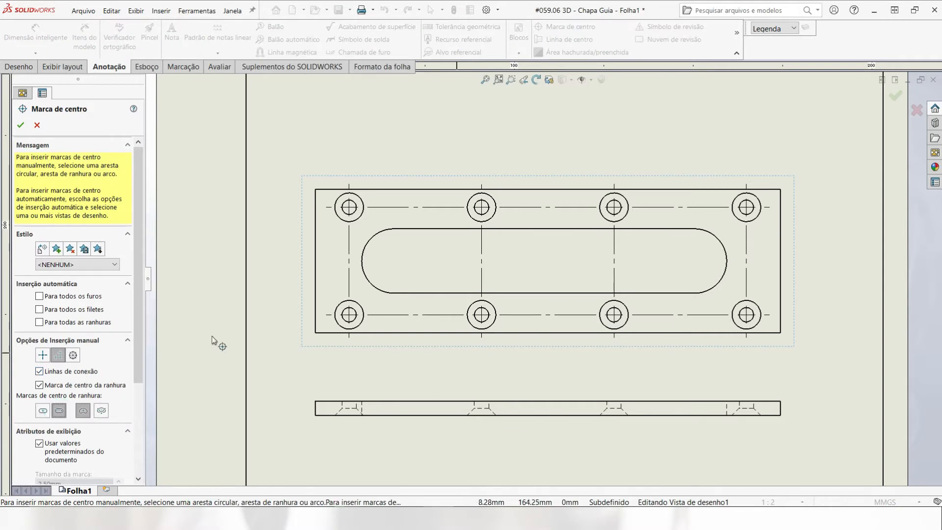
left_click(383, 233)
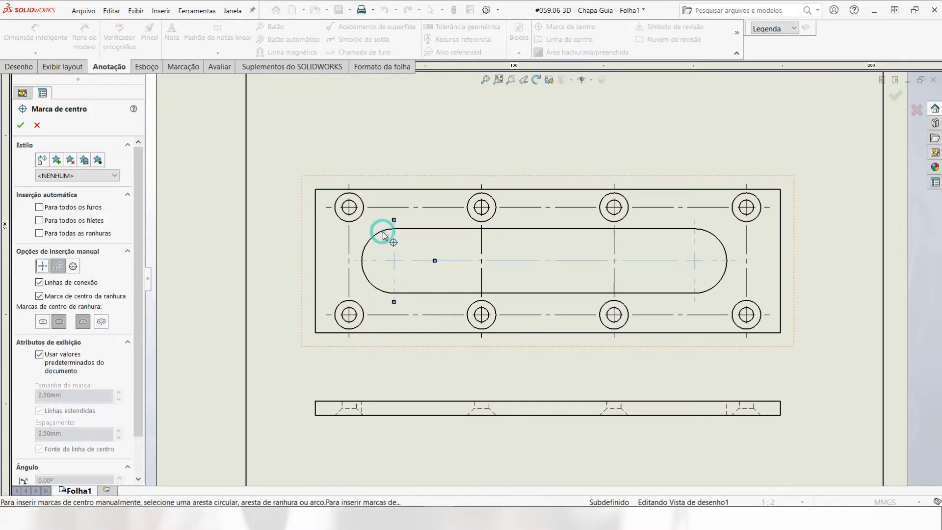
key("Escape")
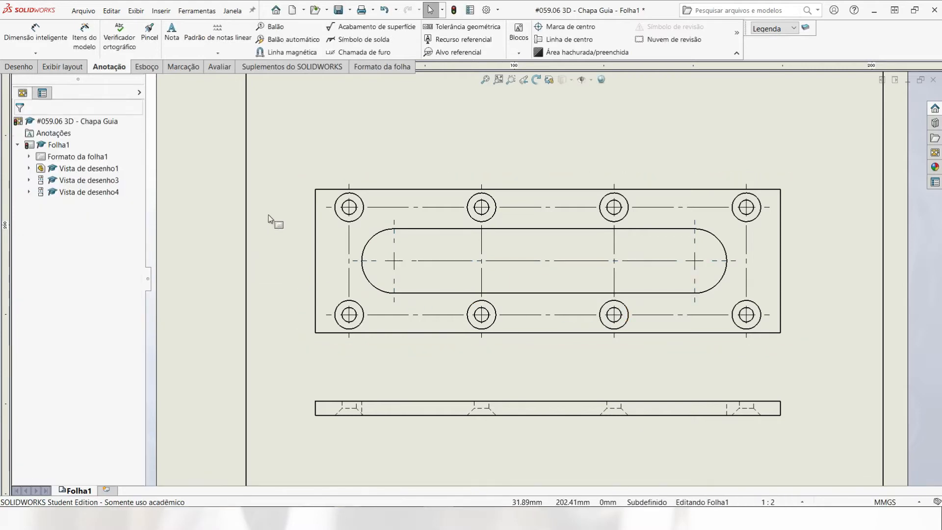
Step: Add chained horizontal dimensions above the plate, from the left edge through both slot arc centres to the right edge
left_click(35, 38)
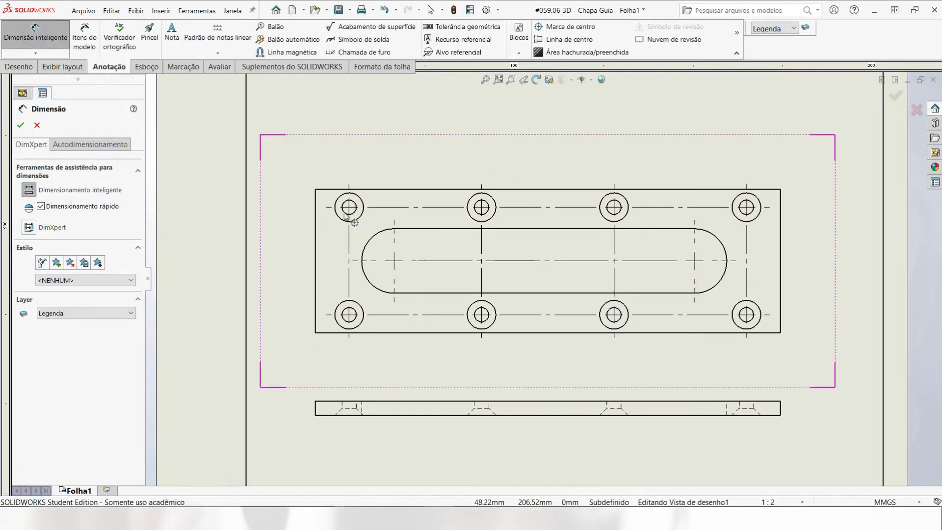
left_click(393, 222)
left_click(315, 194)
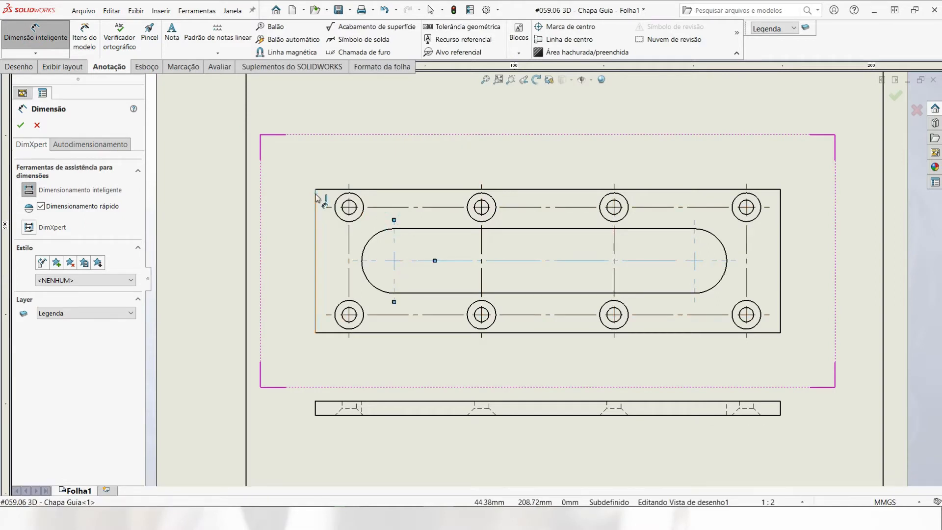
left_click(316, 193)
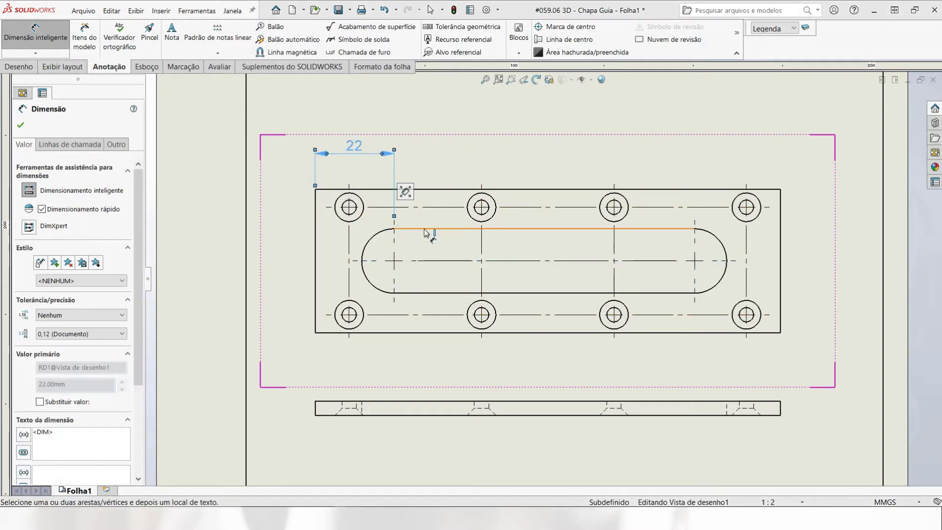
left_click(695, 222)
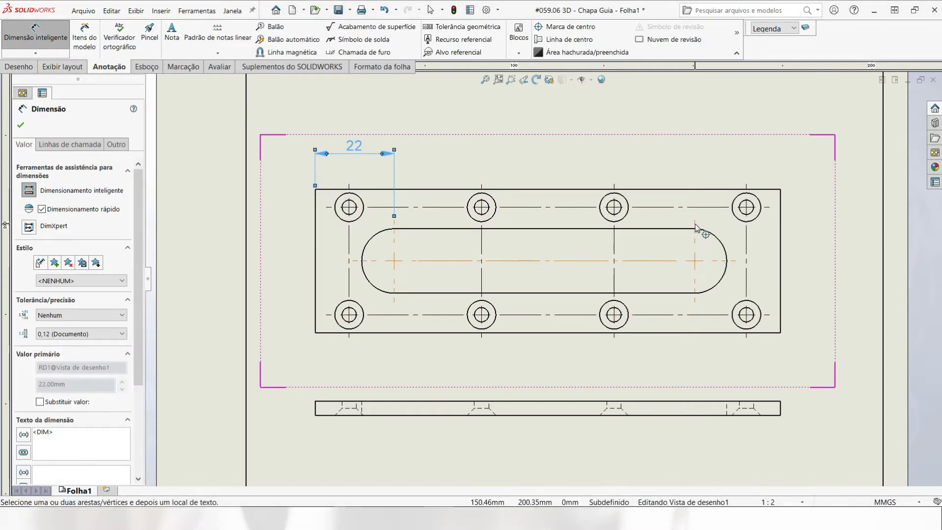
left_click(394, 220)
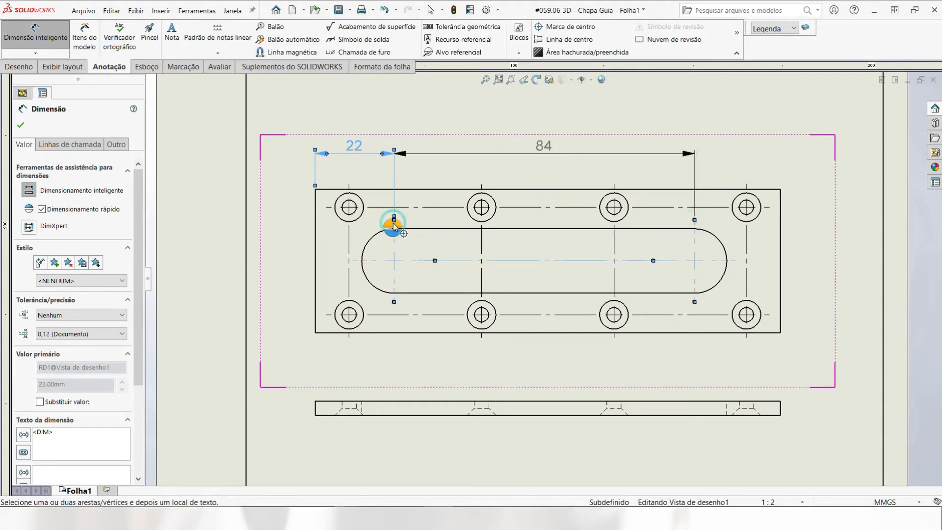
left_click(695, 224)
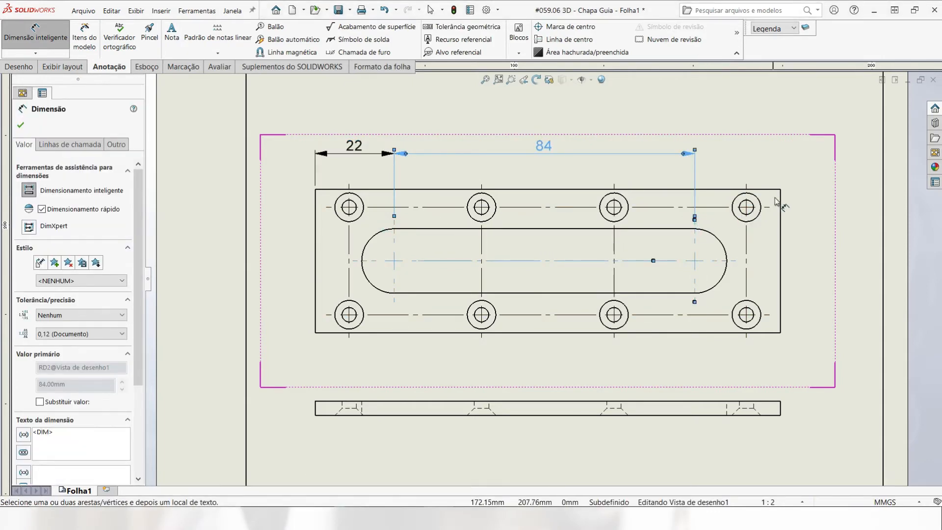
left_click(780, 248)
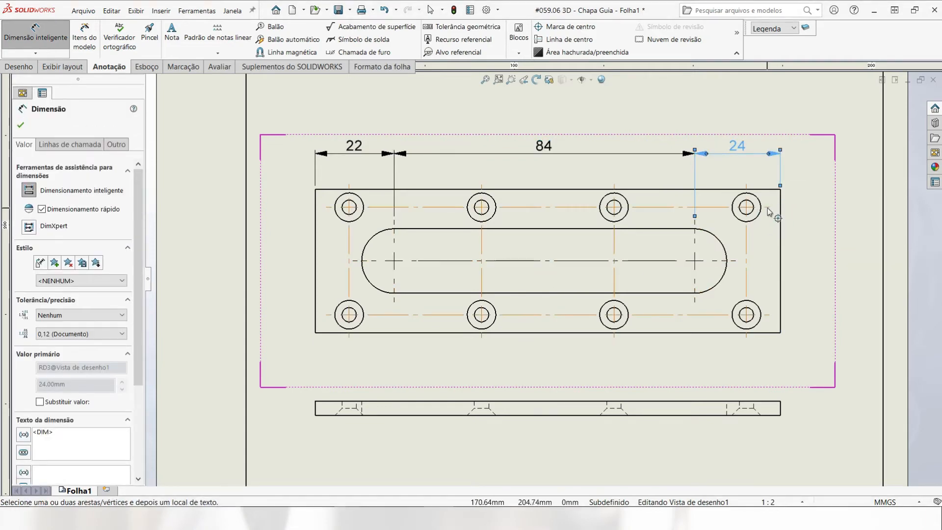
Step: Add chained vertical dimensions beside the plate's right edge, from the top edge through both hole rows to the bottom edge
left_click(764, 189)
left_click(770, 192)
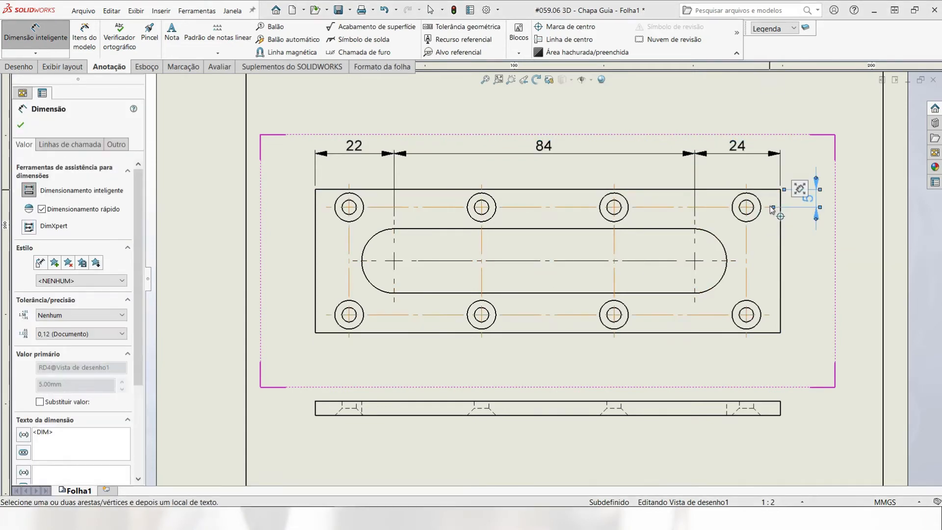
left_click(769, 316)
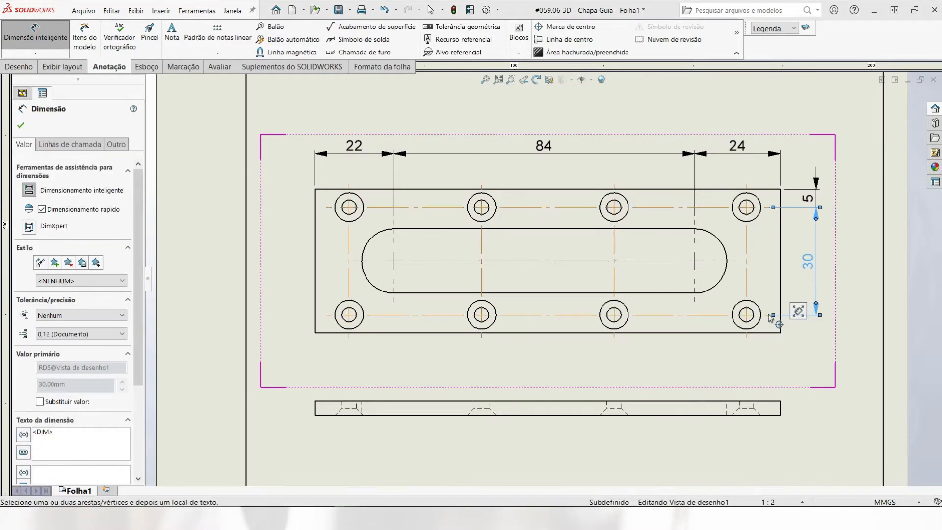
left_click(768, 333)
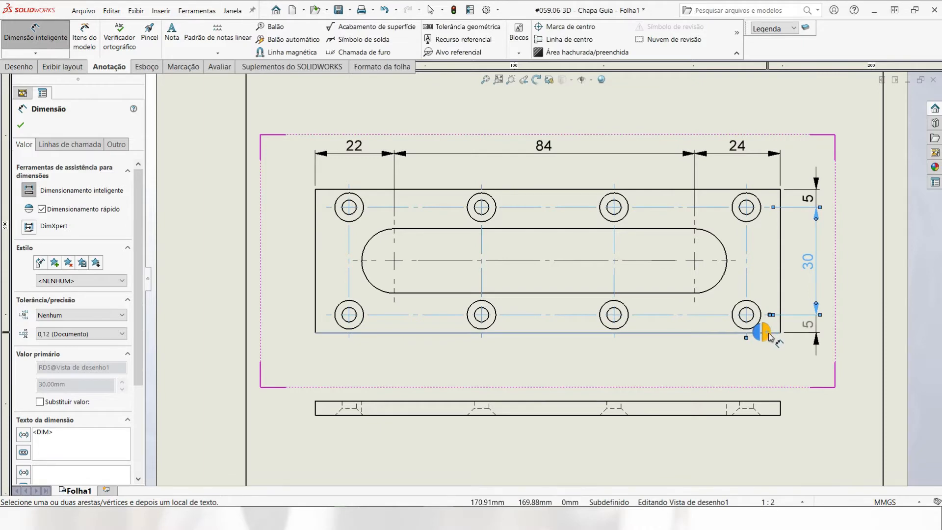
left_click(814, 318)
key("Return")
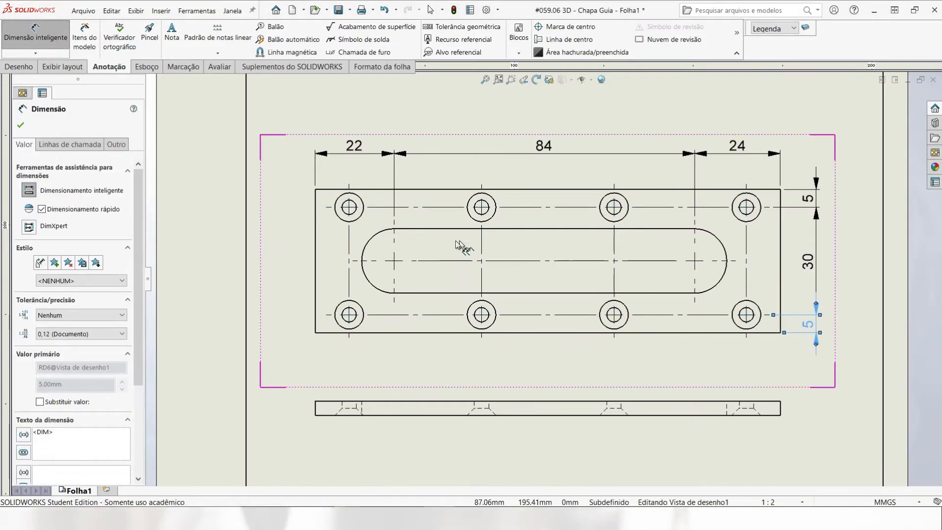
Step: Dimension the plate's overall height outside the vertical chain and move the lower edge-to-hole dimension text below the plate
scroll(427, 239, "down", 1)
scroll(637, 304, "up", 4)
scroll(628, 299, "down", 4)
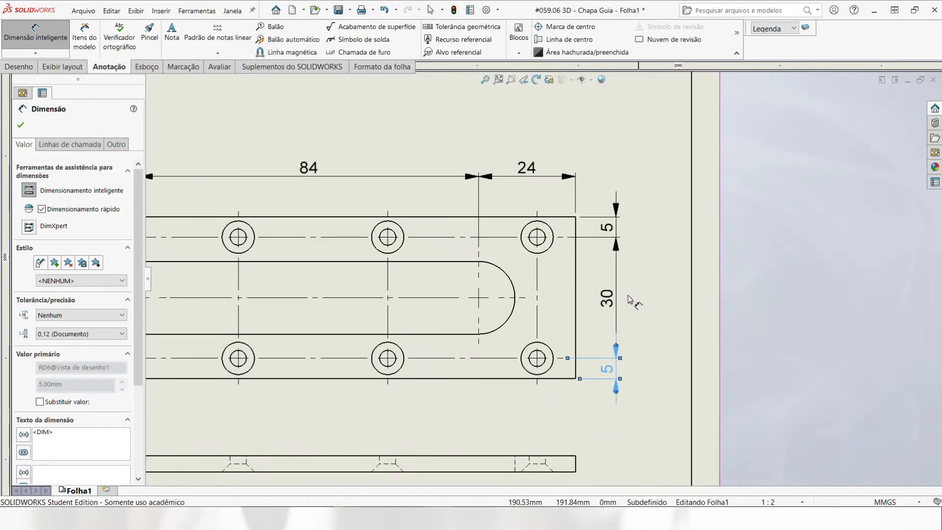
left_click(573, 379)
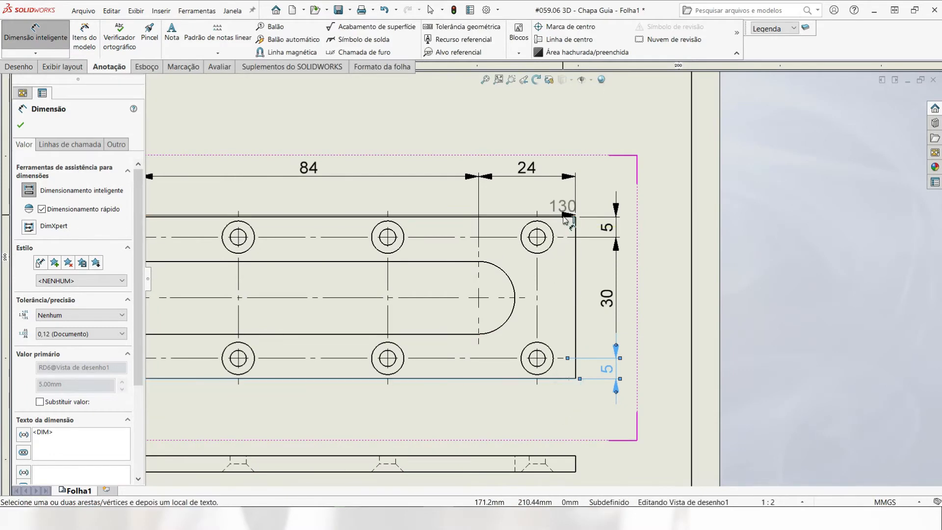
left_click(565, 216)
left_click(570, 213)
key("Escape")
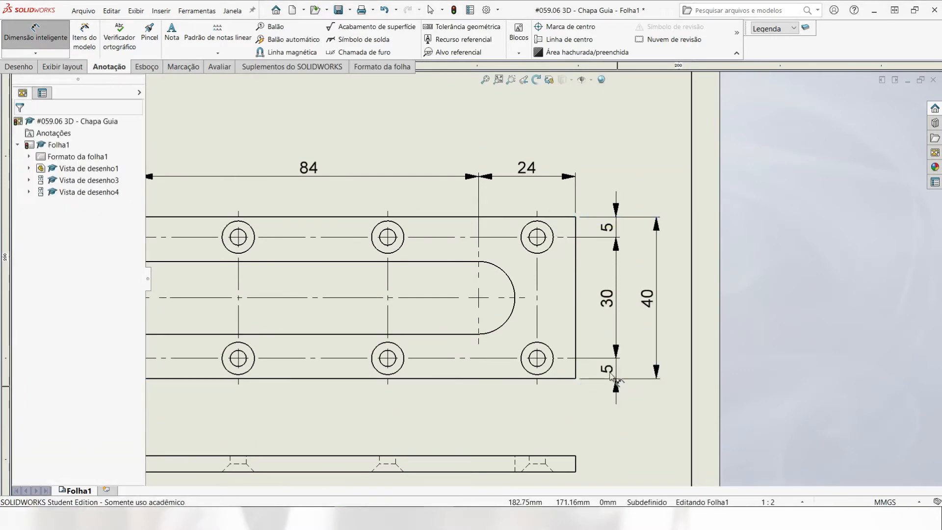
left_click_drag(611, 376, 611, 415)
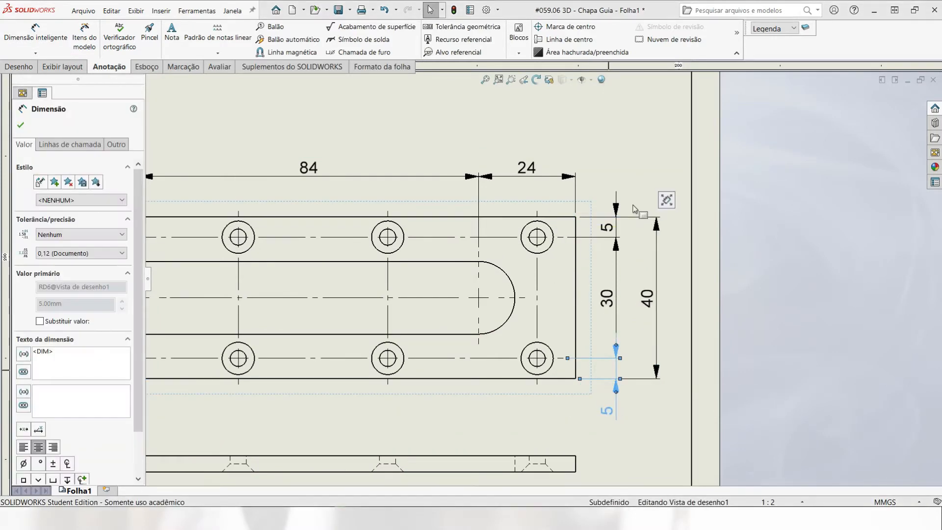
Step: Move the upper edge-to-hole dimension text above the plate's top edge and dimension the plate's overall length below the edge view
left_click_drag(606, 227, 607, 184)
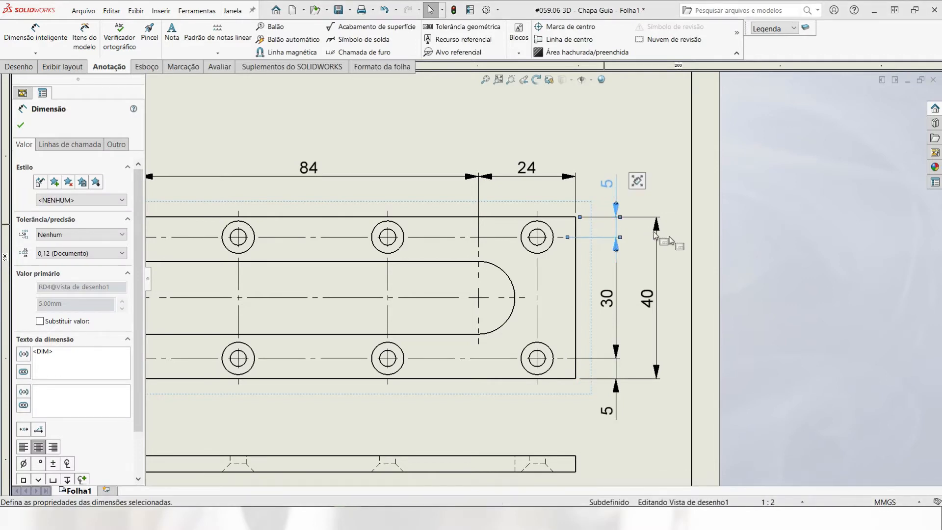
scroll(540, 240, "up", 6)
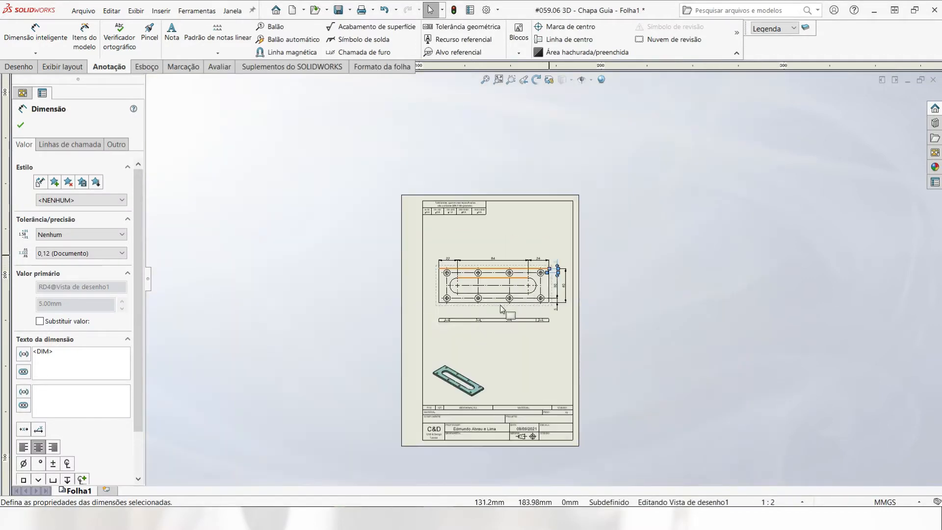
scroll(501, 308, "down", 3)
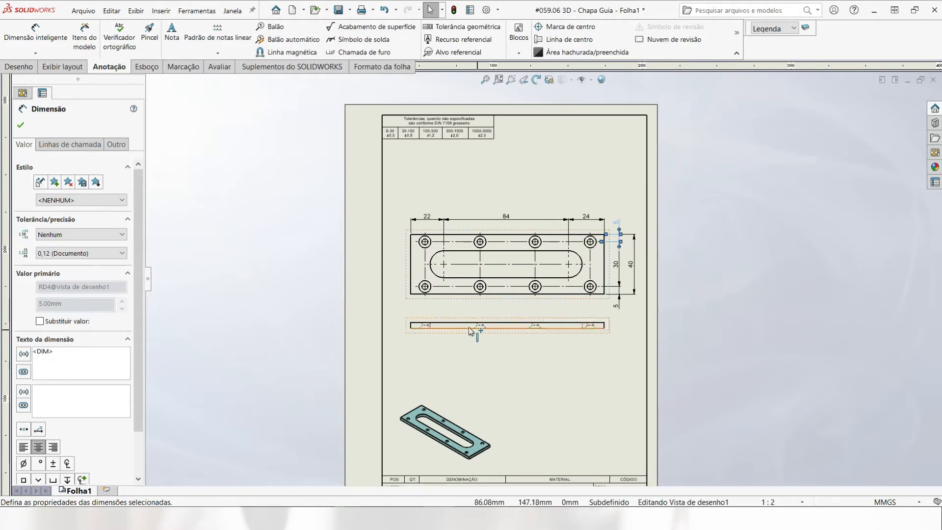
scroll(431, 341, "down", 1)
left_click(26, 43)
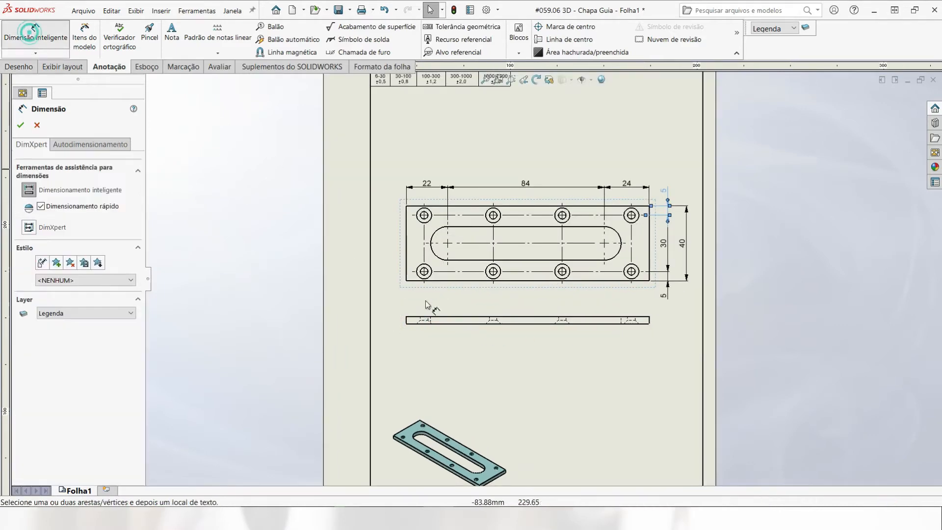
scroll(447, 322, "down", 3)
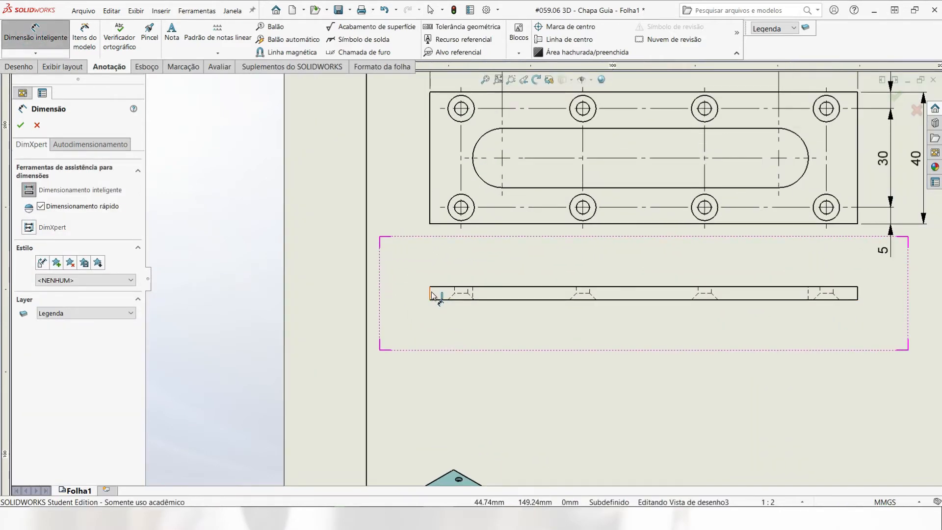
left_click(431, 292)
left_click(857, 294)
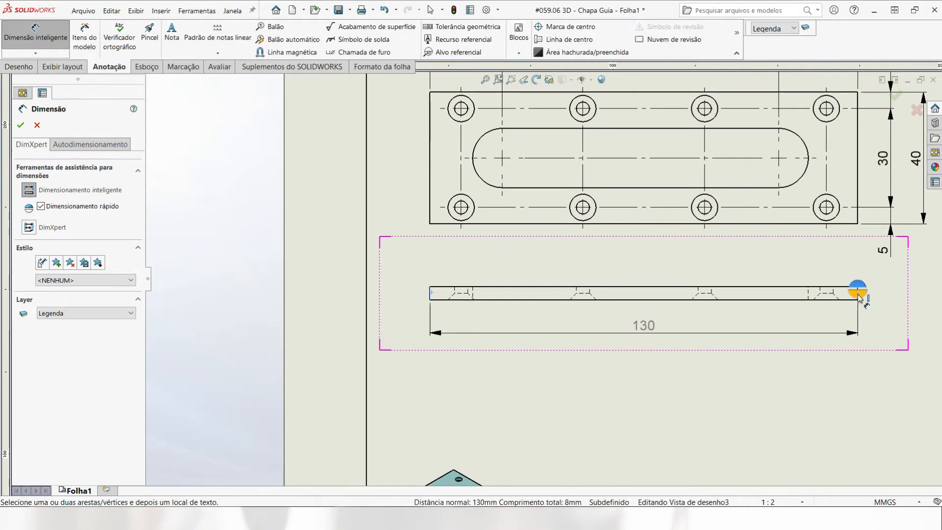
left_click(804, 340)
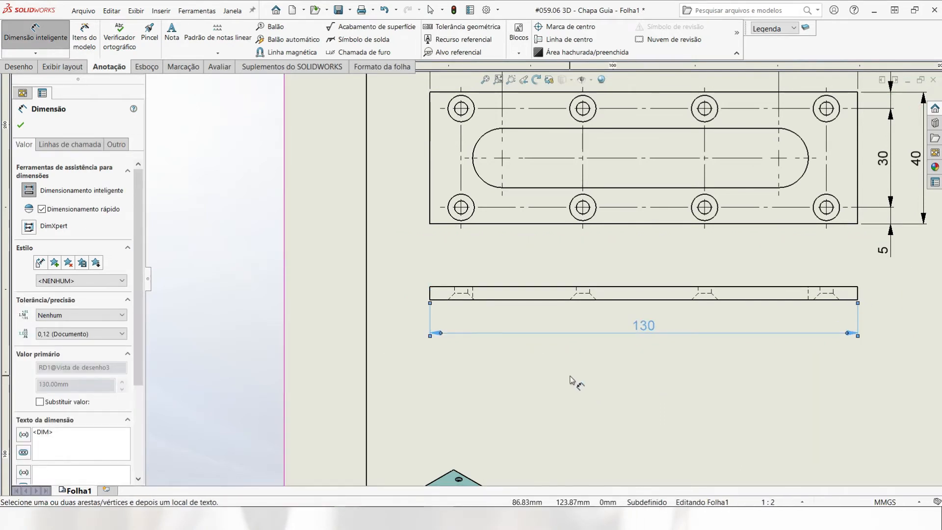
Step: Add a radius dimension to the slot's right-hand arc, with its text outside the slot
scroll(571, 380, "down", 5)
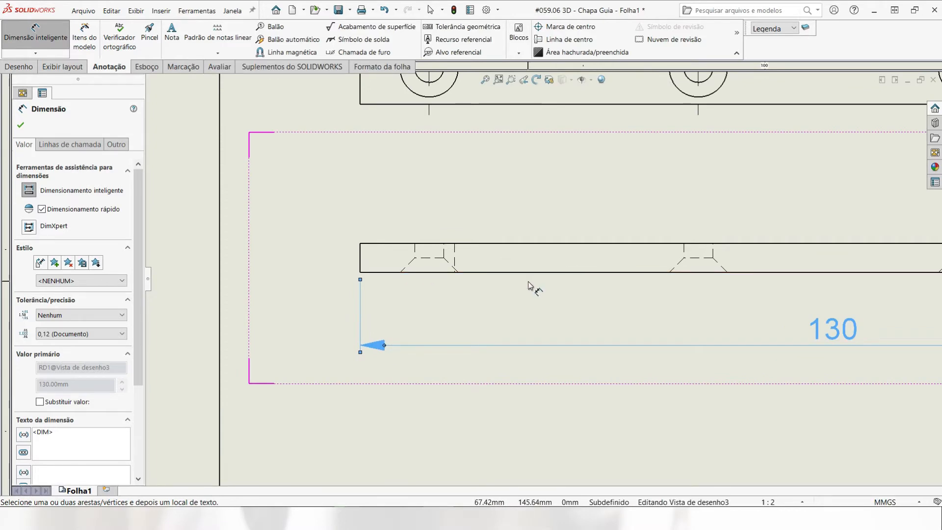
scroll(529, 286, "up", 5)
scroll(524, 280, "down", 4)
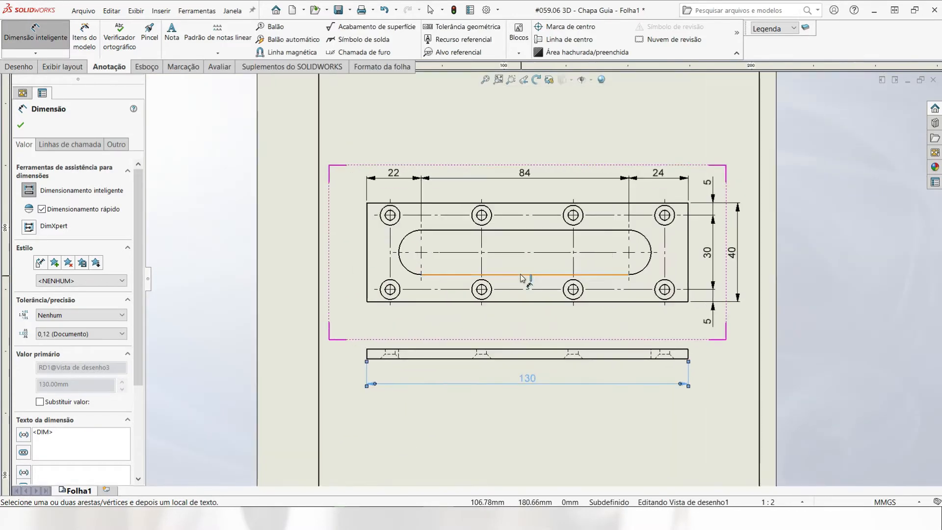
scroll(522, 278, "down", 2)
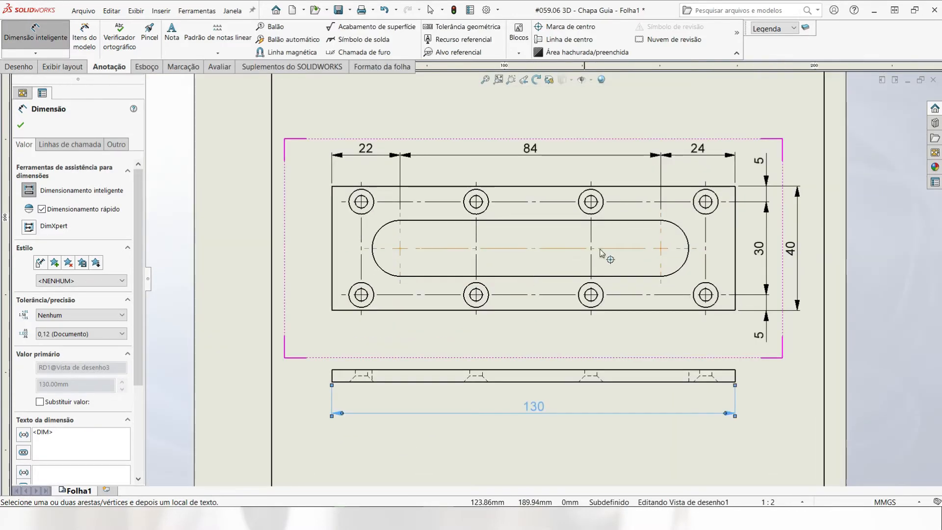
left_click(684, 234)
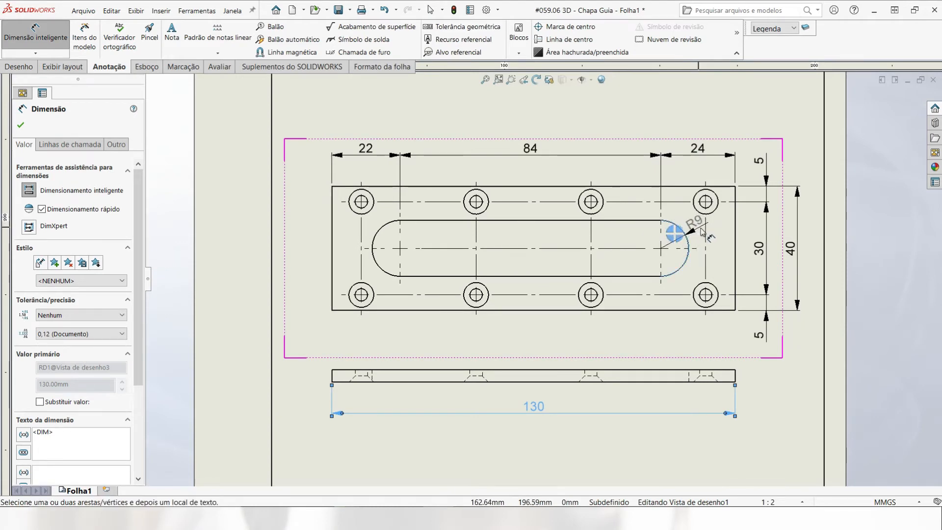
left_click(717, 228)
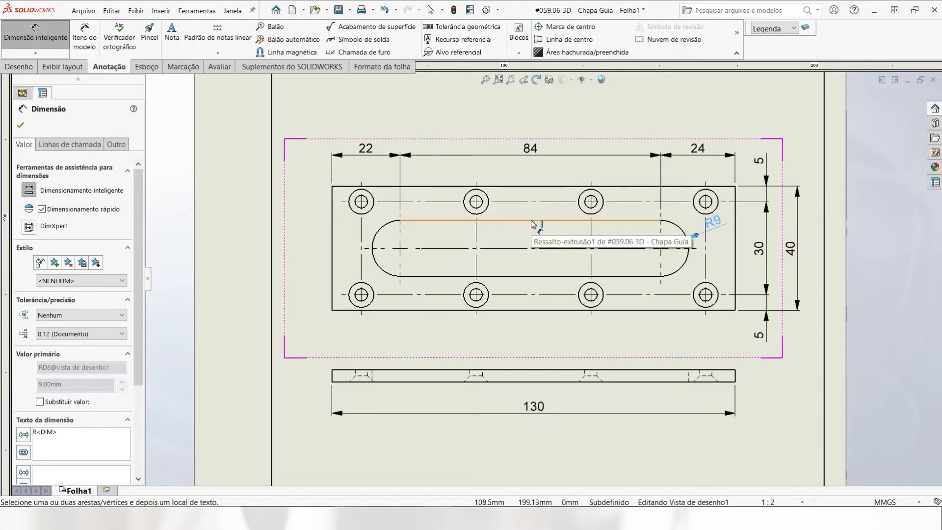
Step: Dimension the plate's left edge to the first hole column below the plate and place the text between the extension lines
scroll(349, 326, "down", 4)
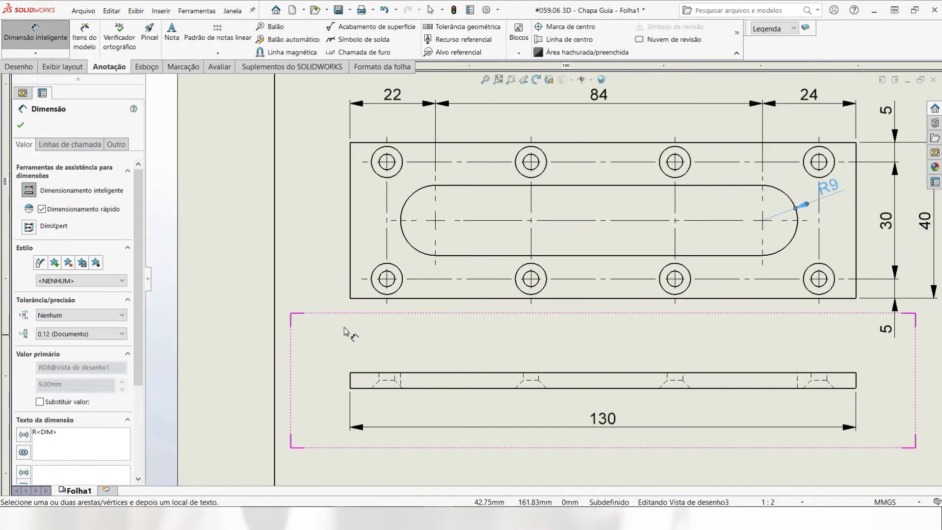
left_click(373, 270)
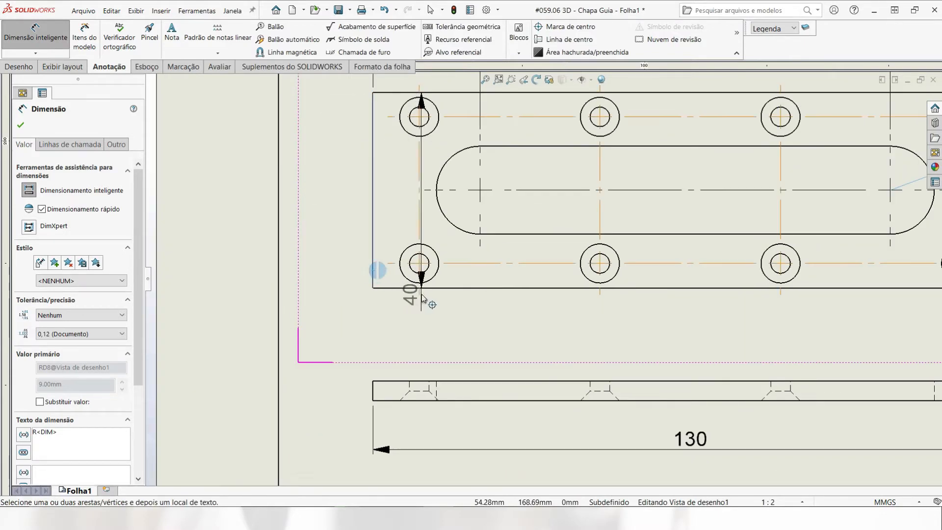
left_click(420, 297)
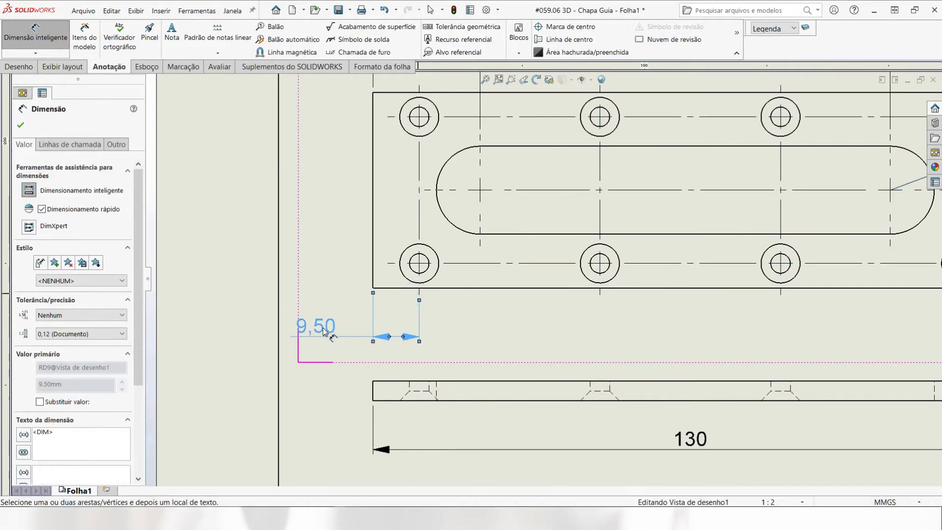
left_click_drag(323, 328, 391, 336)
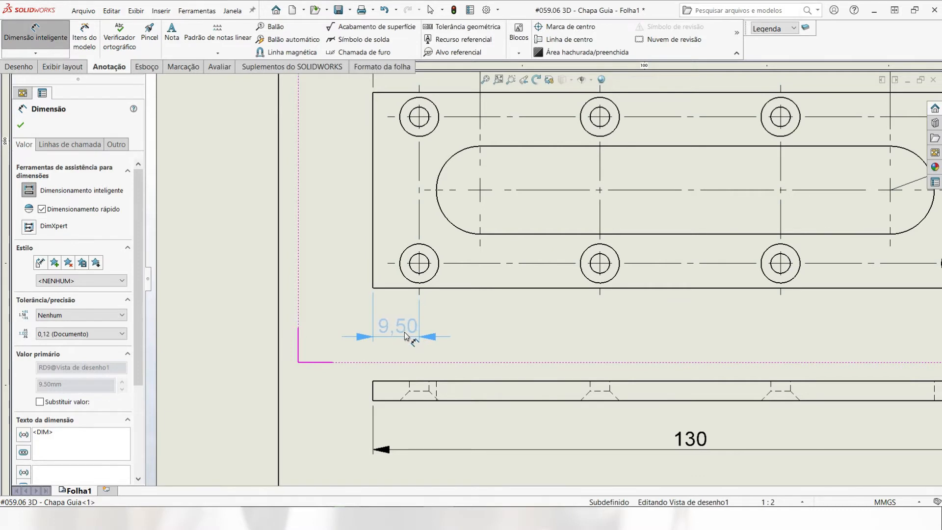
Step: Set the left edge-to-hole dimension's precision to 0,1 and flip its arrows inside the extension lines
left_click(404, 332)
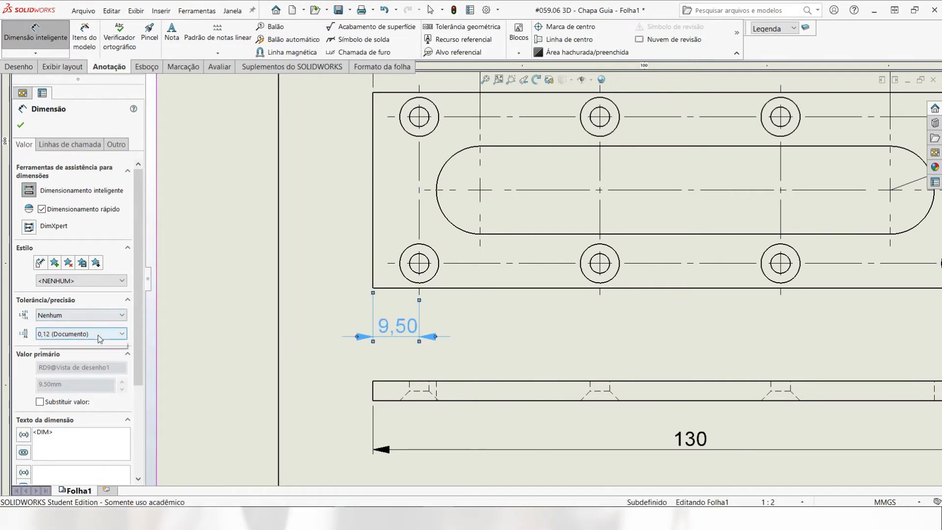
left_click(77, 354)
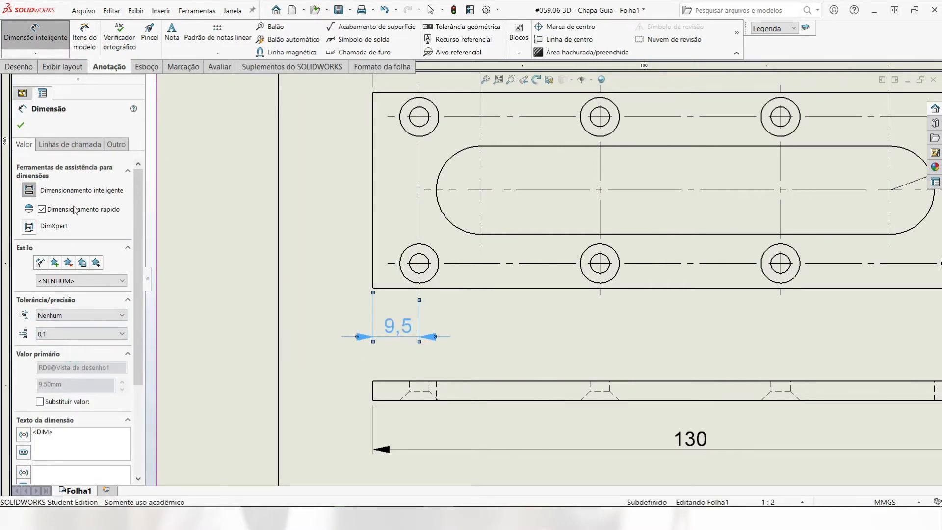
left_click(21, 126)
left_click(358, 339)
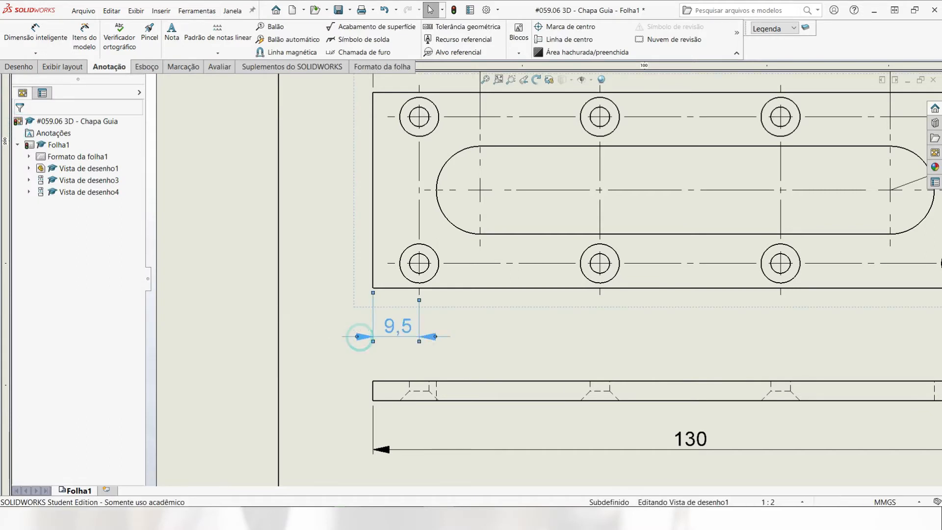
Step: Add chained horizontal spacing dimensions between the four lower holes, in line with the left edge-to-hole dimension
left_click(36, 32)
left_click(418, 294)
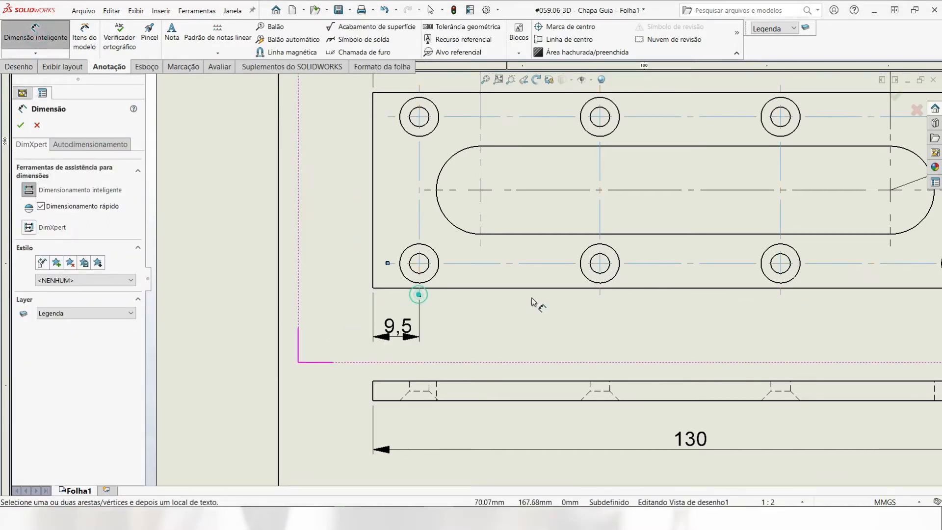
left_click(600, 294)
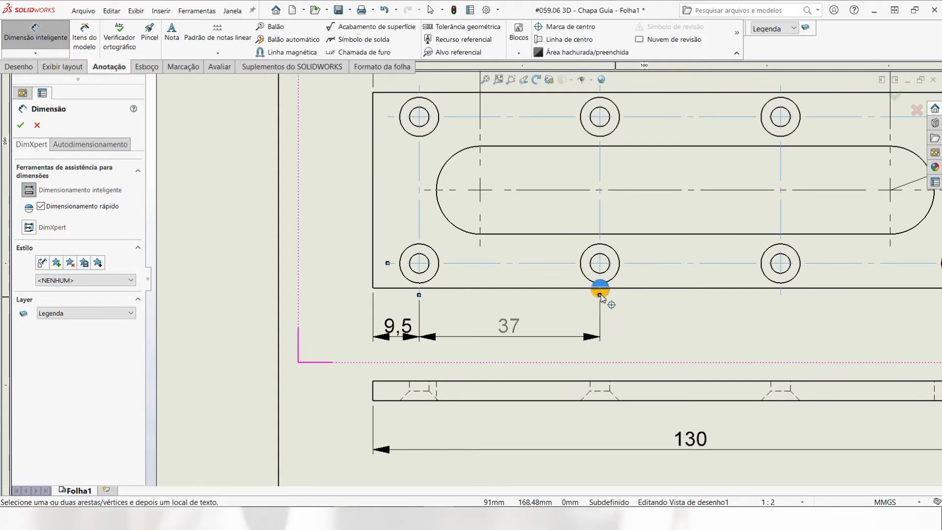
left_click(601, 294)
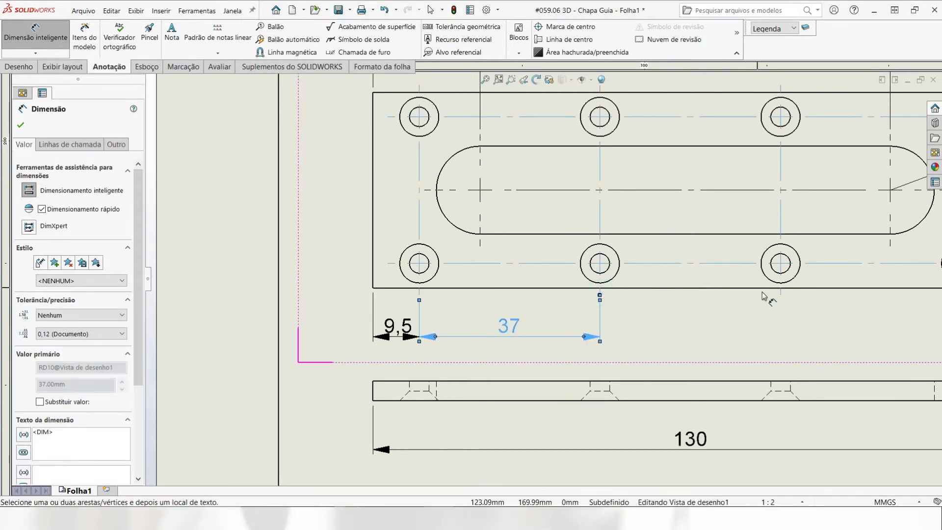
left_click(780, 295)
left_click(781, 295)
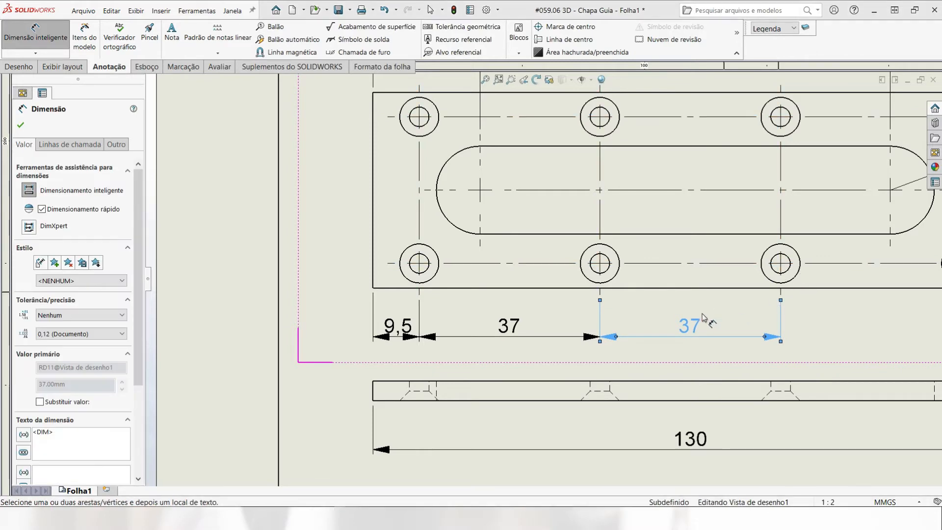
key("f")
scroll(671, 276, "down", 6)
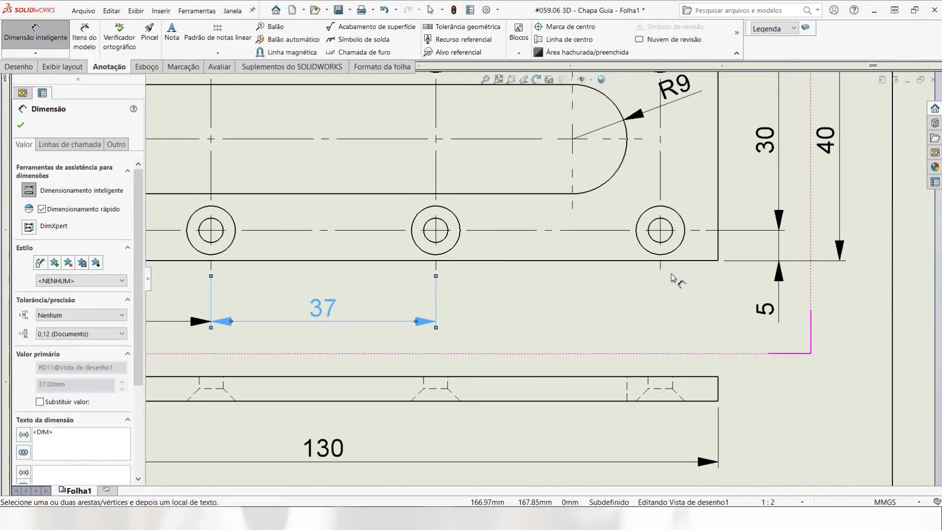
left_click(661, 269)
left_click(436, 269)
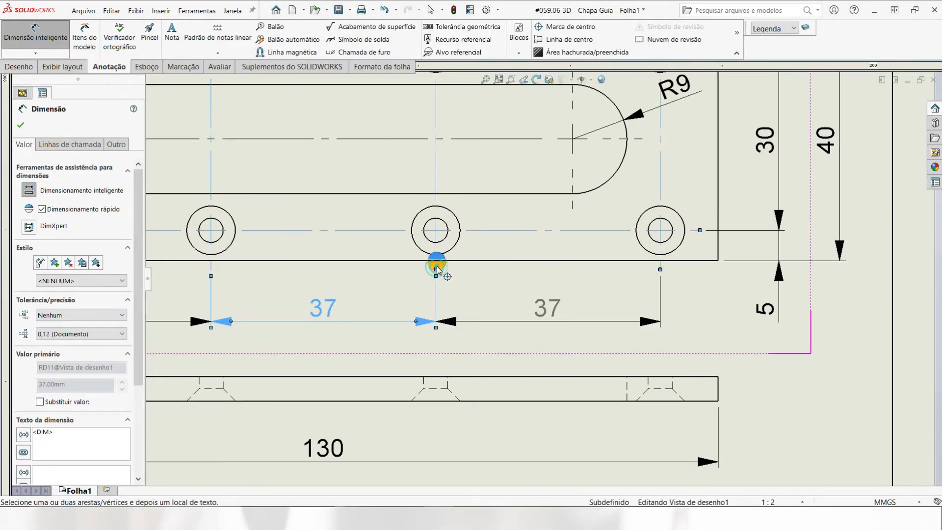
Step: Dimension the last lower hole to the plate's right edge in line with the chain, with precision 0,1 and centred text
left_click(718, 255)
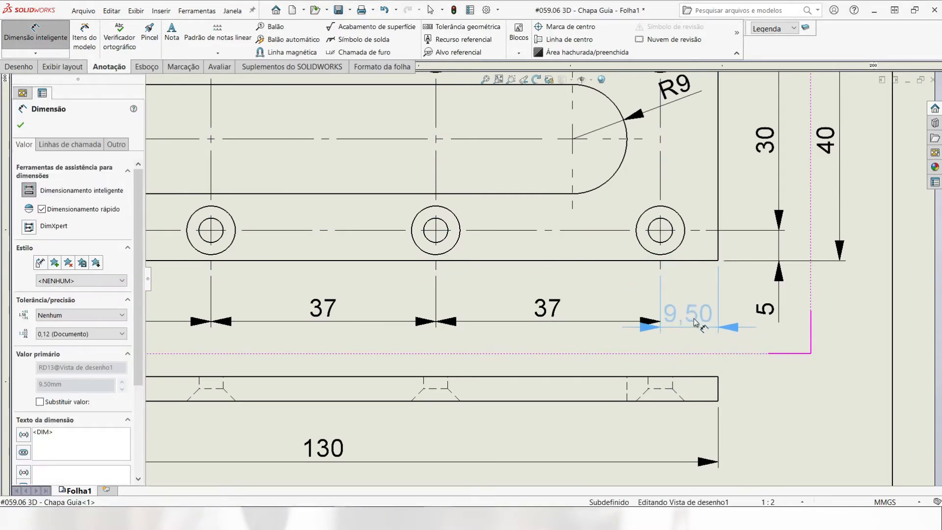
left_click(731, 318)
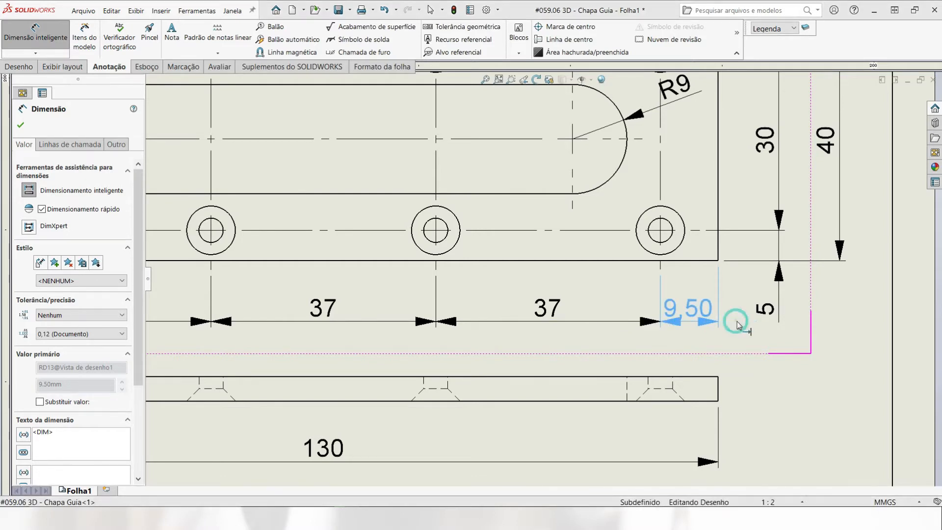
left_click(96, 340)
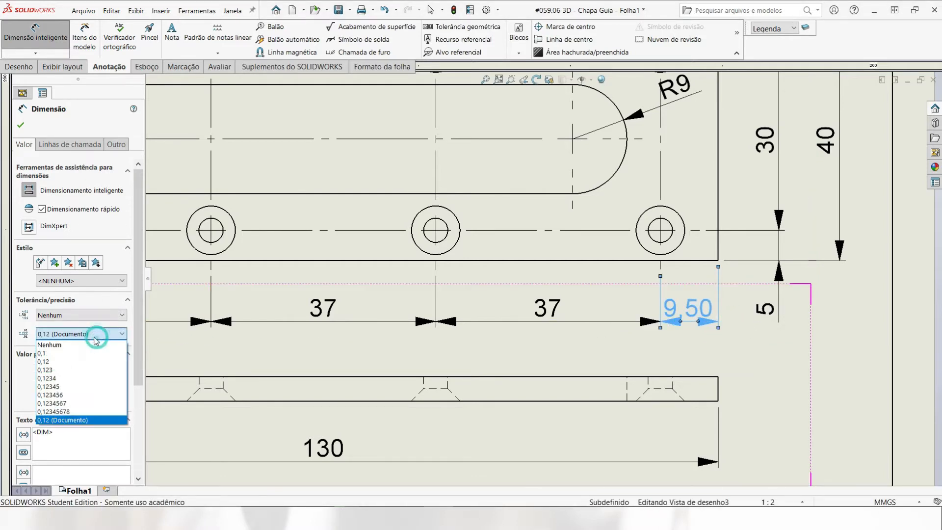
left_click(59, 351)
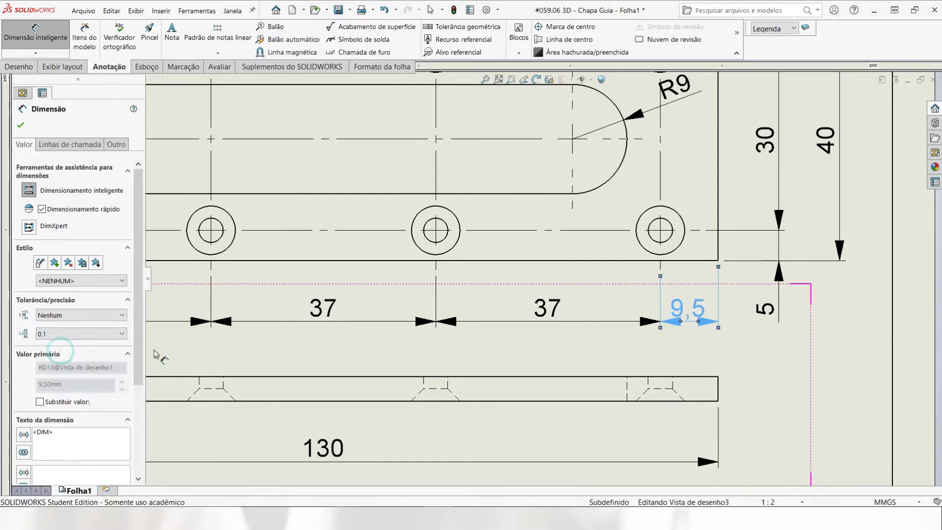
left_click_drag(682, 308, 700, 309)
left_click(698, 309)
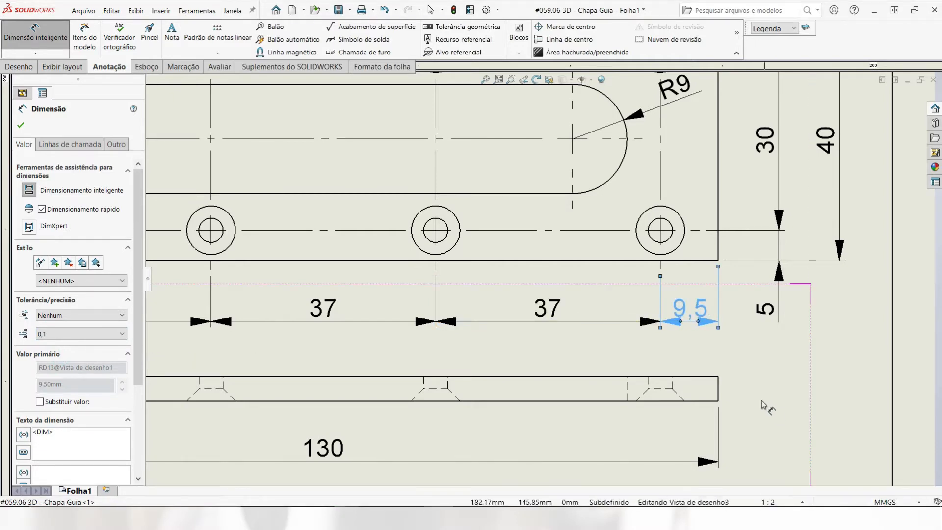
Step: Dimension the plate's thickness beside the left end of the edge view and move its text below the arrows
key("f")
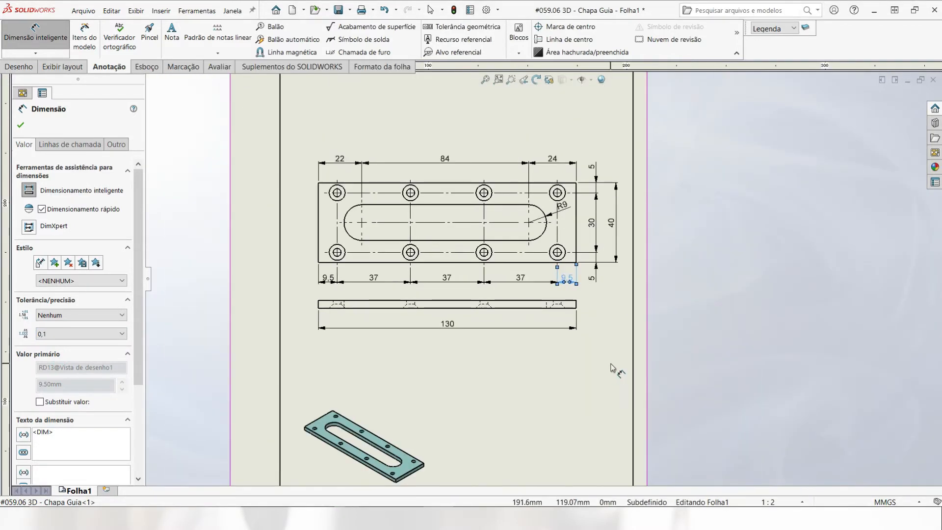
scroll(425, 282, "down", 10)
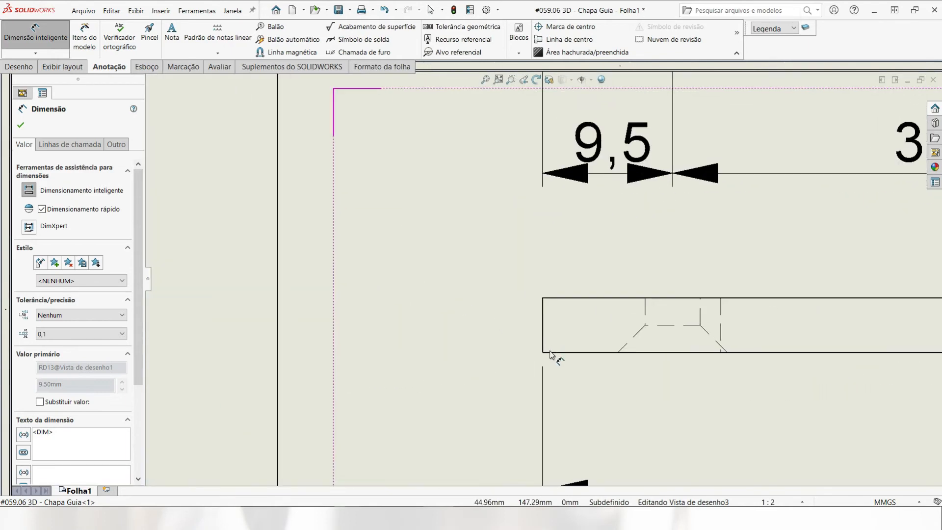
left_click(548, 352)
left_click(559, 298)
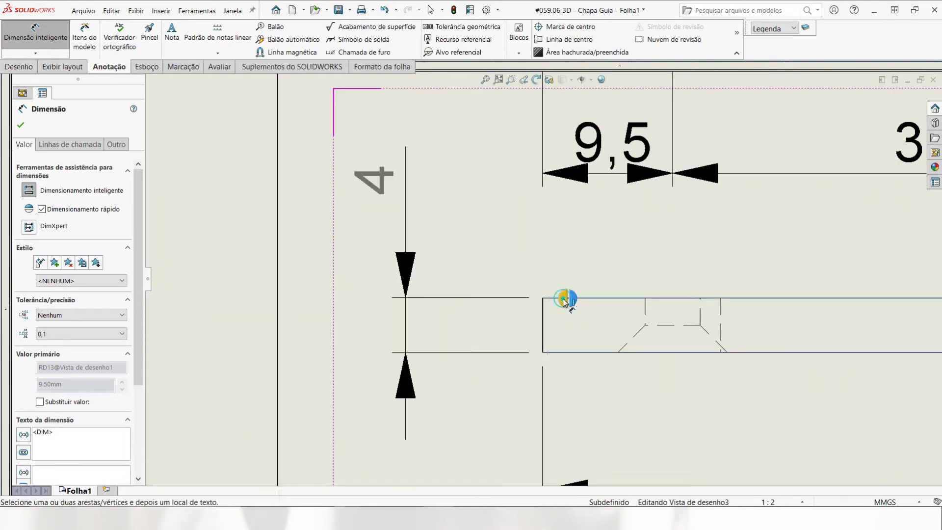
left_click(408, 179)
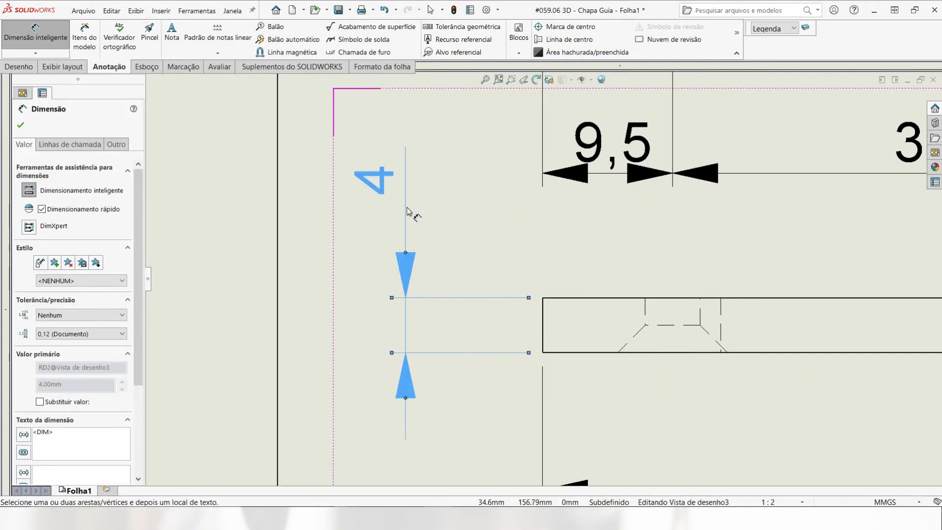
left_click_drag(381, 181, 381, 438)
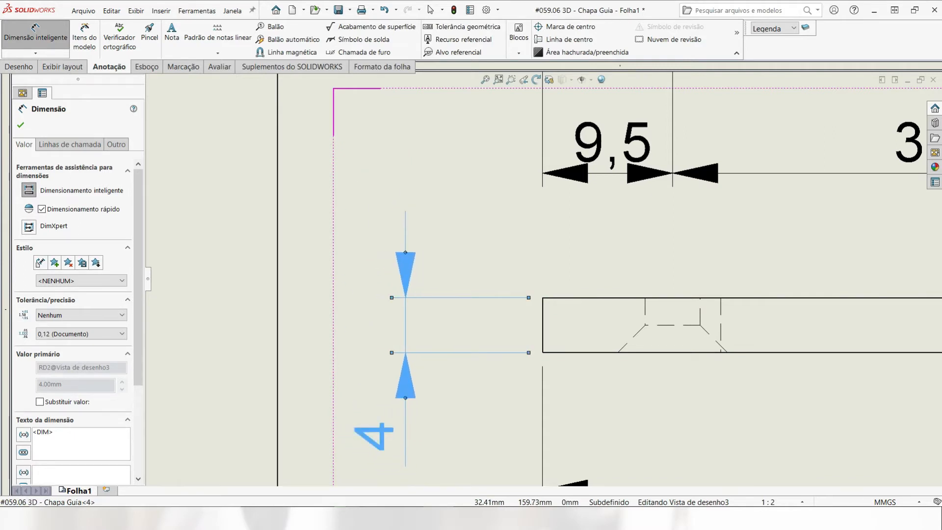
Step: Start a broken-out section on the edge view and sketch a closed freehand spline around the second hole from the left
left_click(20, 126)
scroll(484, 309, "up", 5)
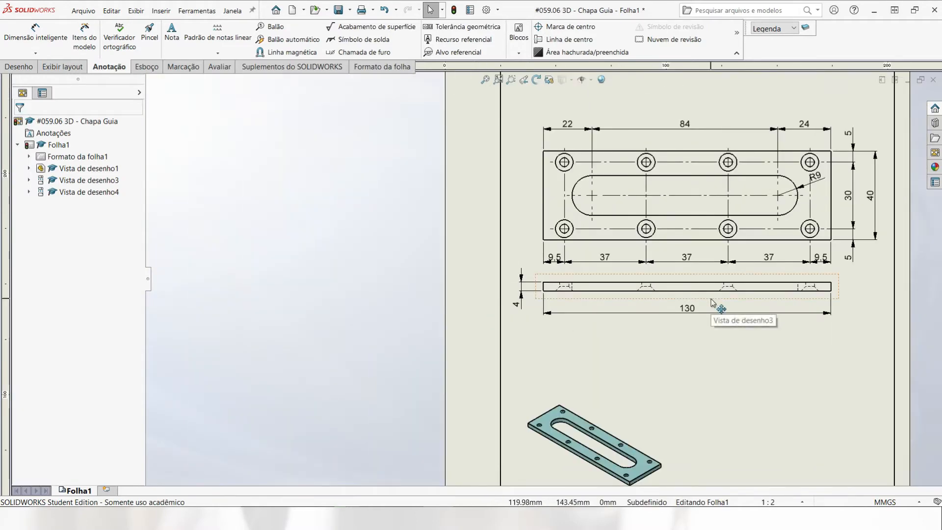
scroll(686, 294, "down", 8)
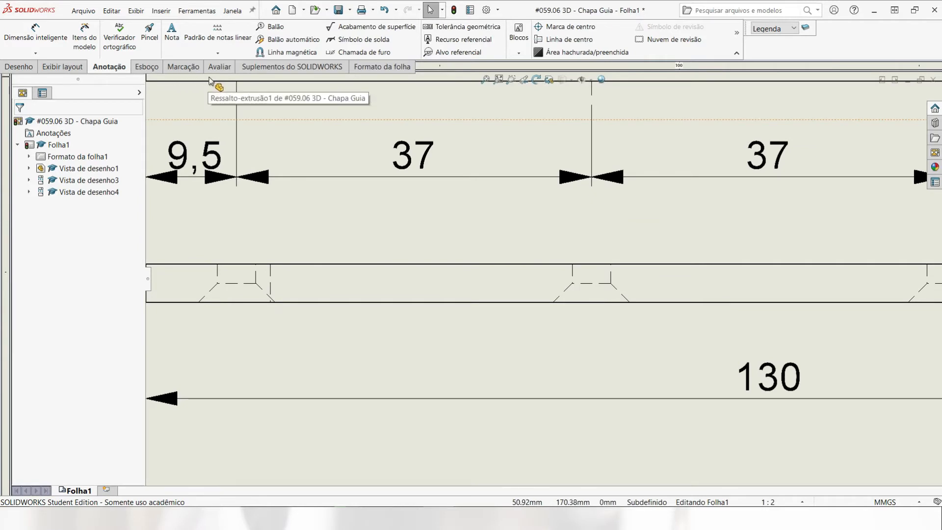
left_click(62, 68)
left_click(233, 34)
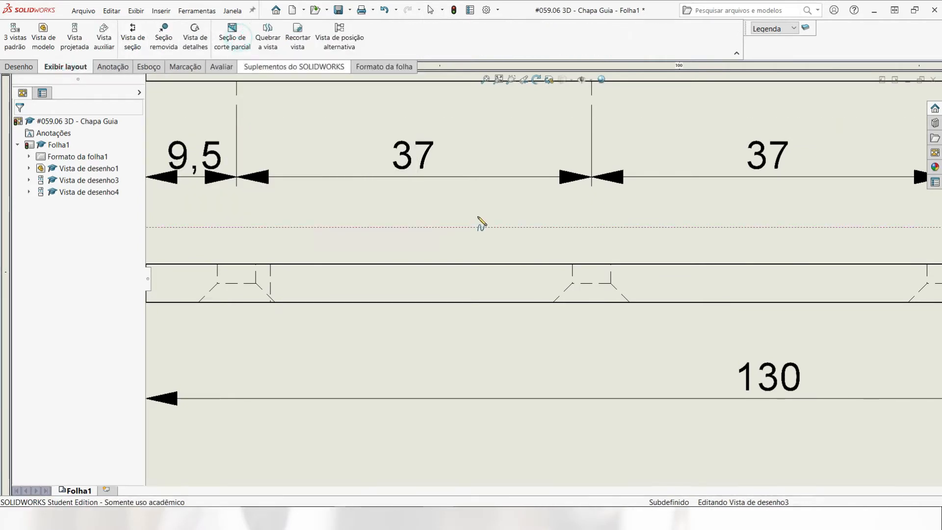
left_click(529, 223)
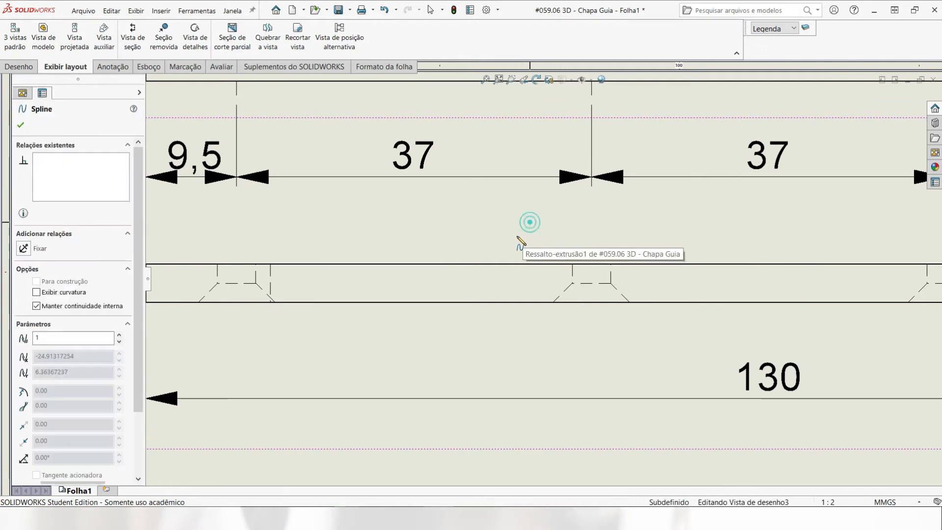
left_click(492, 235)
left_click(511, 276)
left_click(456, 335)
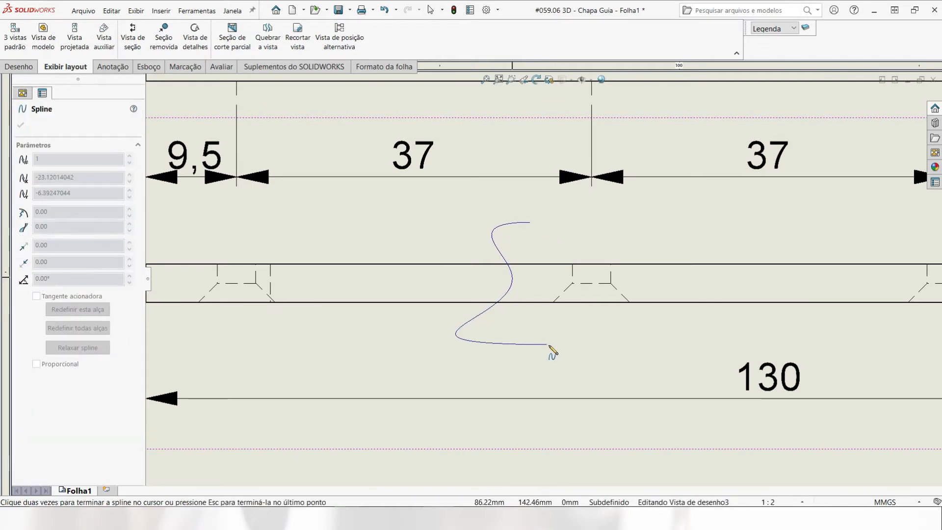
left_click(572, 369)
left_click(643, 333)
left_click(682, 336)
left_click(673, 279)
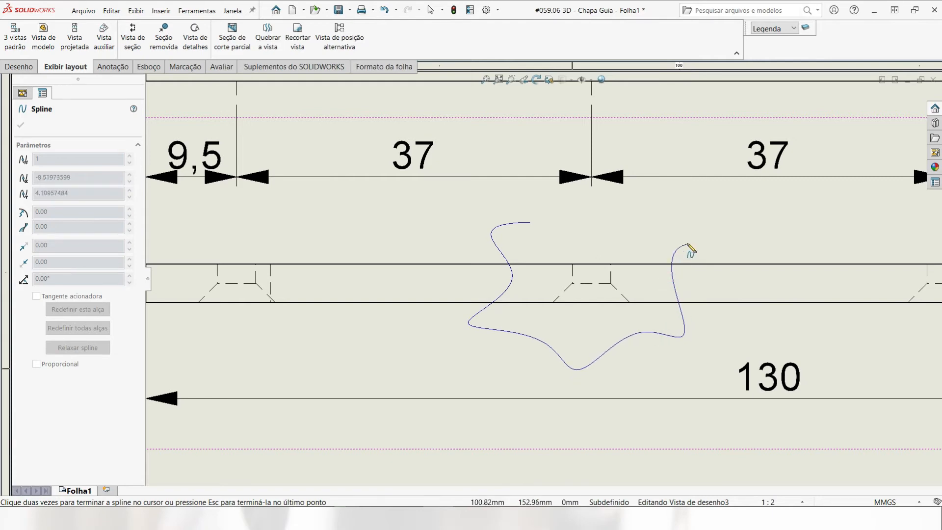
left_click(688, 245)
left_click(530, 222)
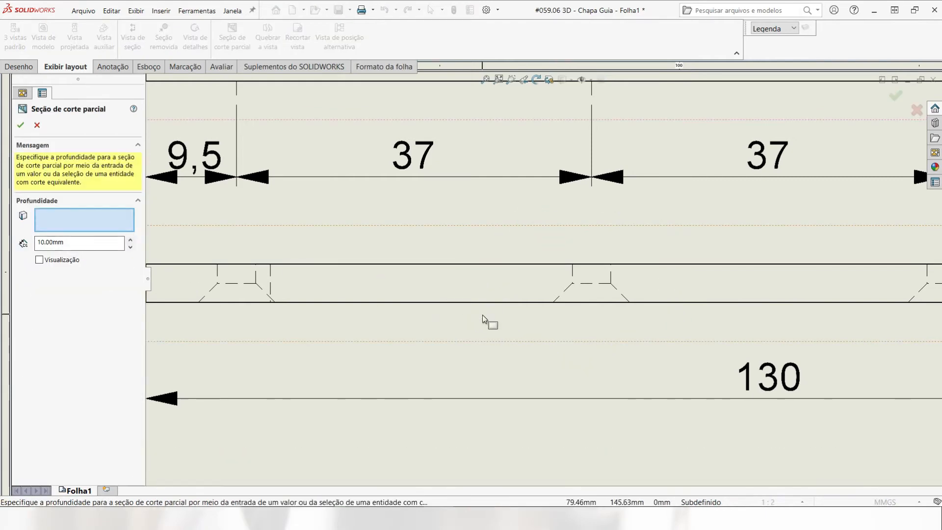
Step: Set the broken-out section's depth to 5 mm and turn on its preview
left_click(57, 241)
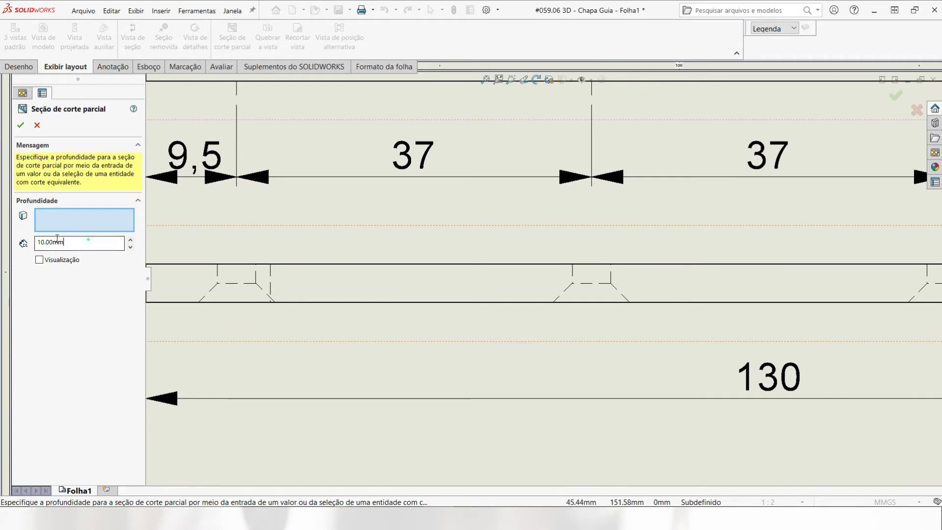
double_click(57, 241)
left_click(39, 260)
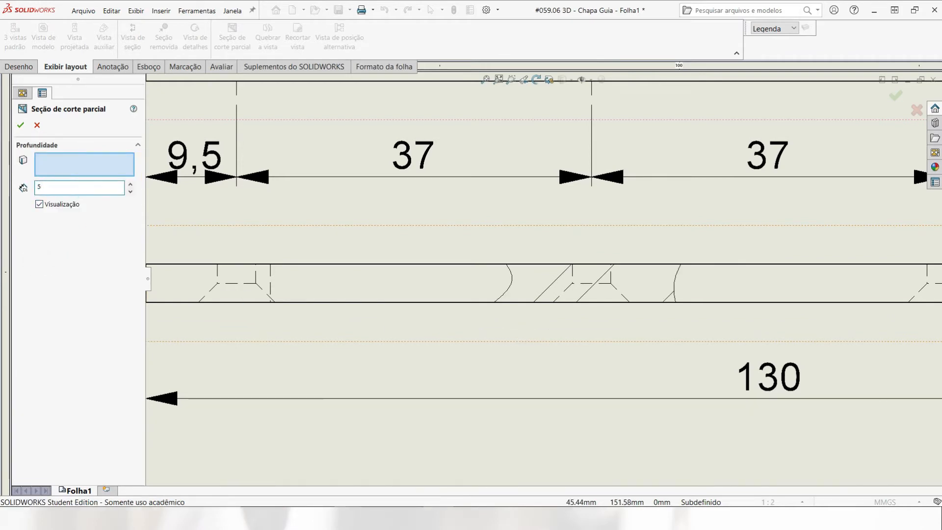
left_click(470, 245)
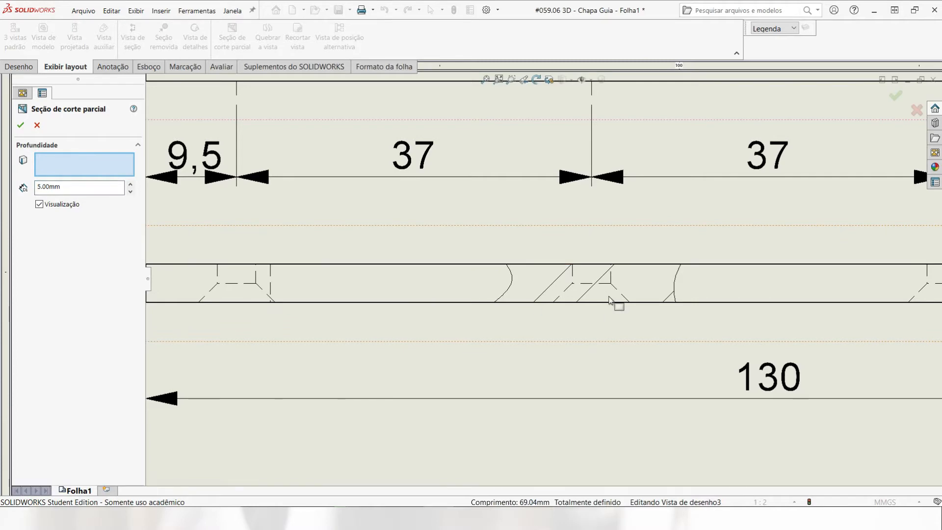
scroll(613, 305, "up", 3)
scroll(614, 304, "up", 3)
scroll(564, 324, "down", 6)
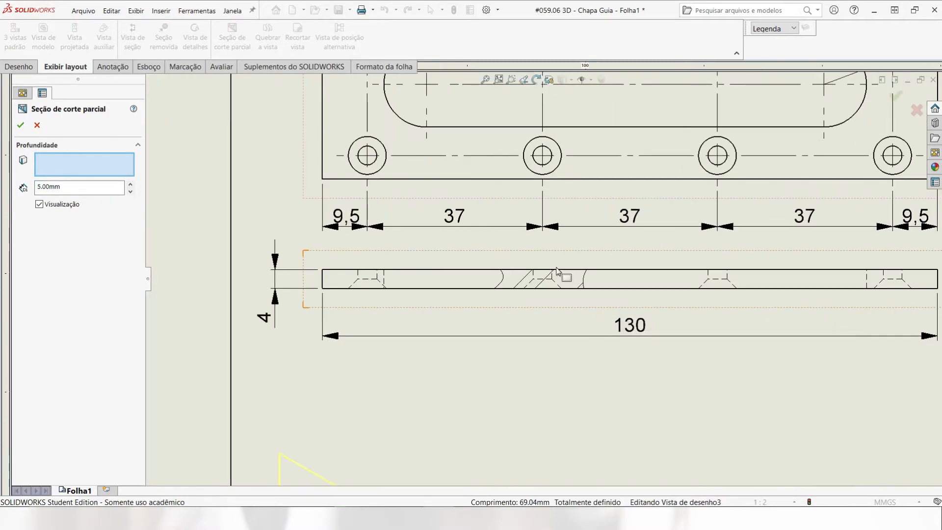
Step: Try a 10 mm section depth and the plate's upper edge in the plan view as depth reference, and remove that reference
scroll(515, 317, "up", 5)
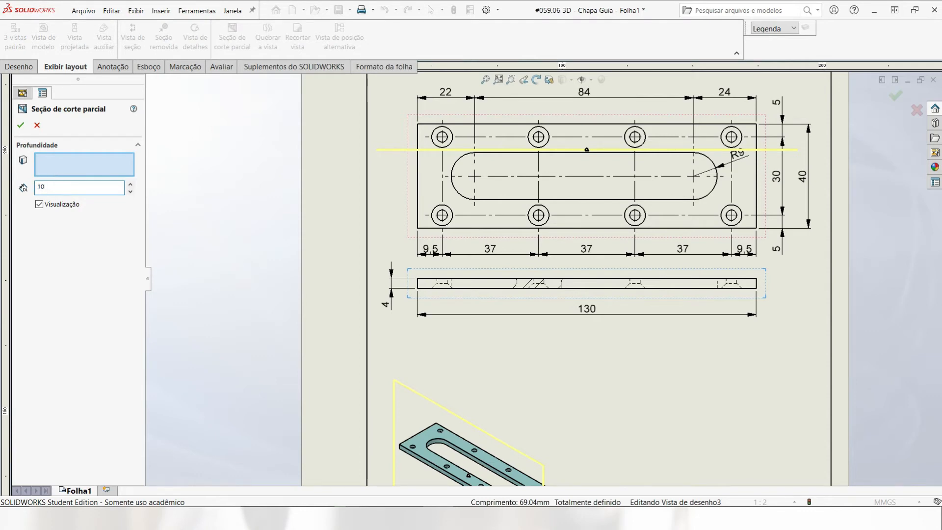
left_click(203, 222)
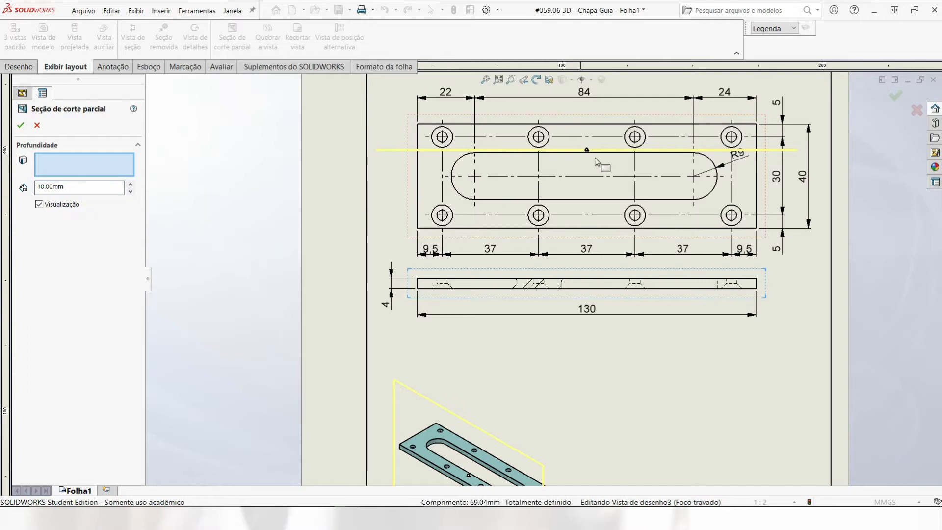
left_click(594, 131)
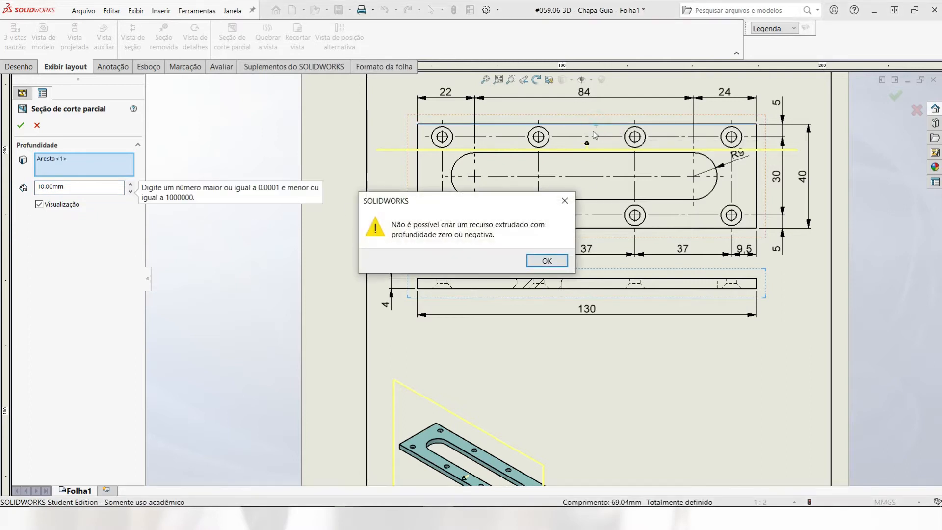
left_click(547, 260)
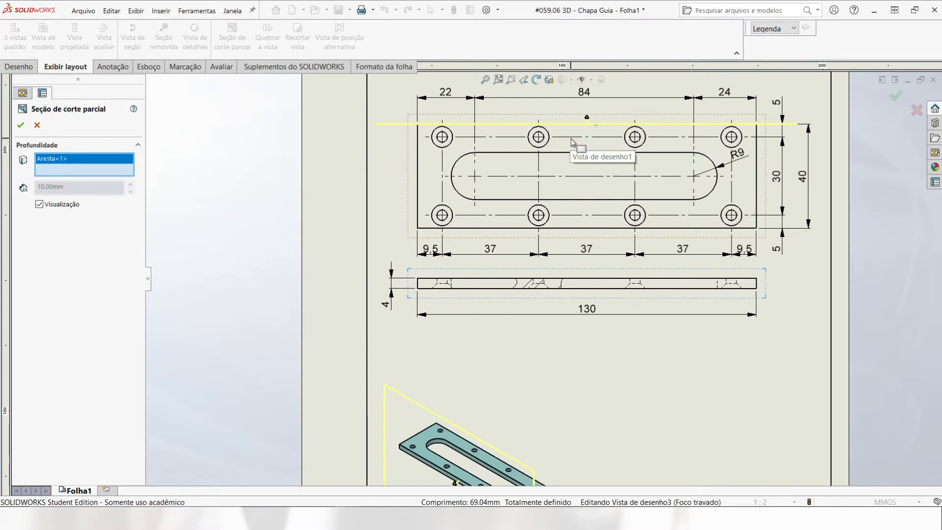
right_click(62, 164)
left_click(86, 182)
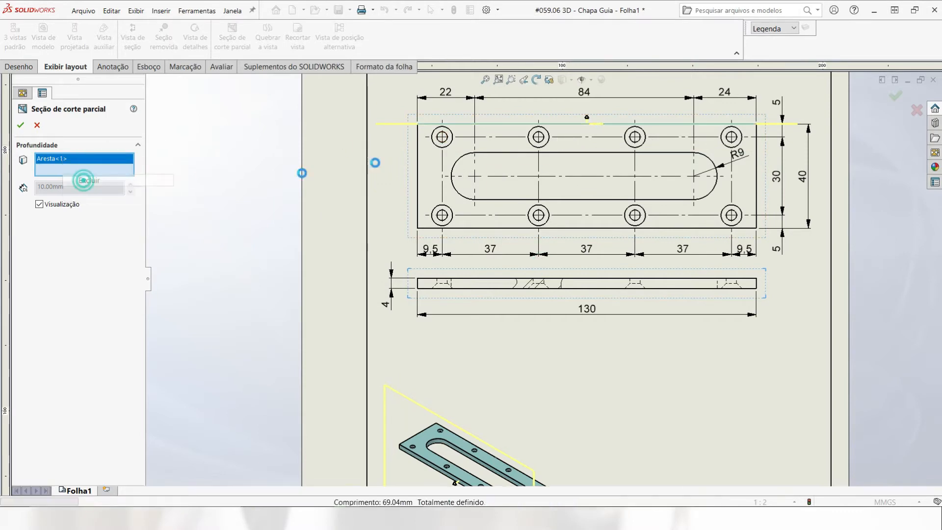
left_click(547, 261)
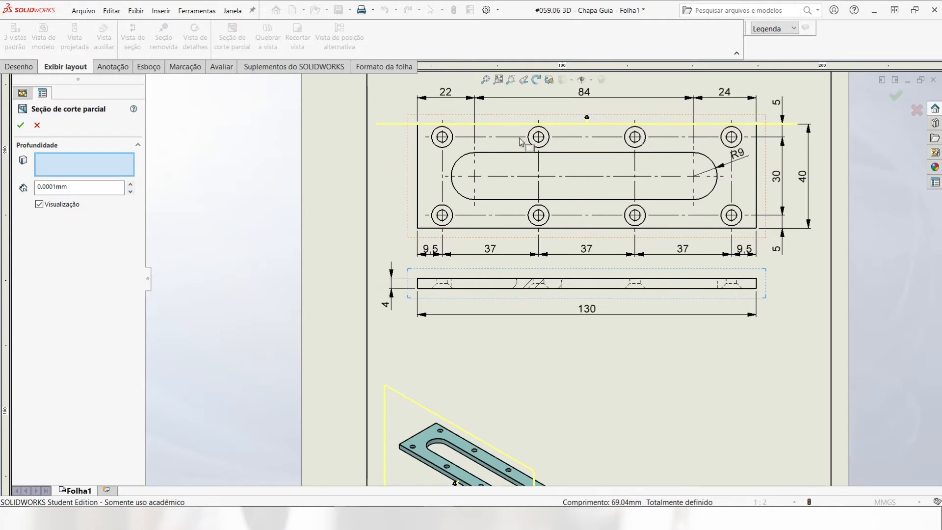
Step: Try a 5 mm section depth and the plan view's upper edge as depth reference again, and remove the reference
double_click(76, 189)
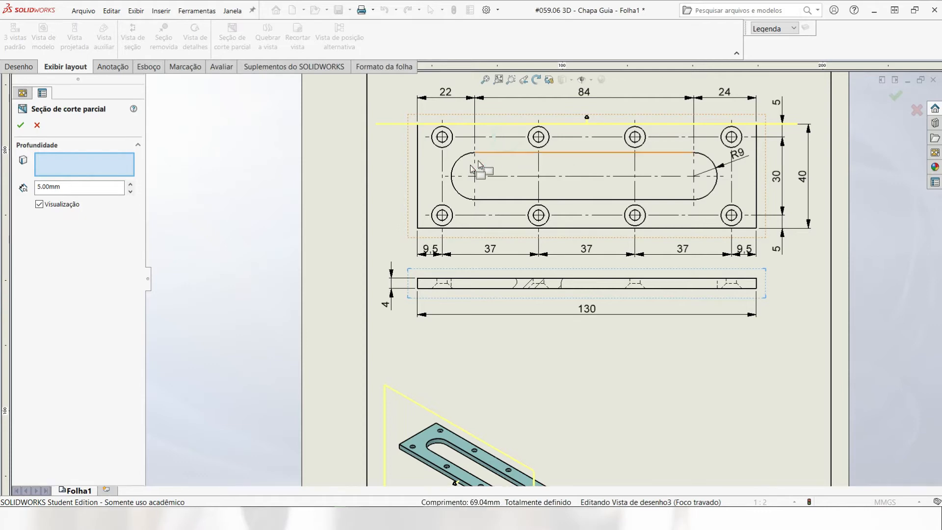
scroll(564, 147, "down", 6)
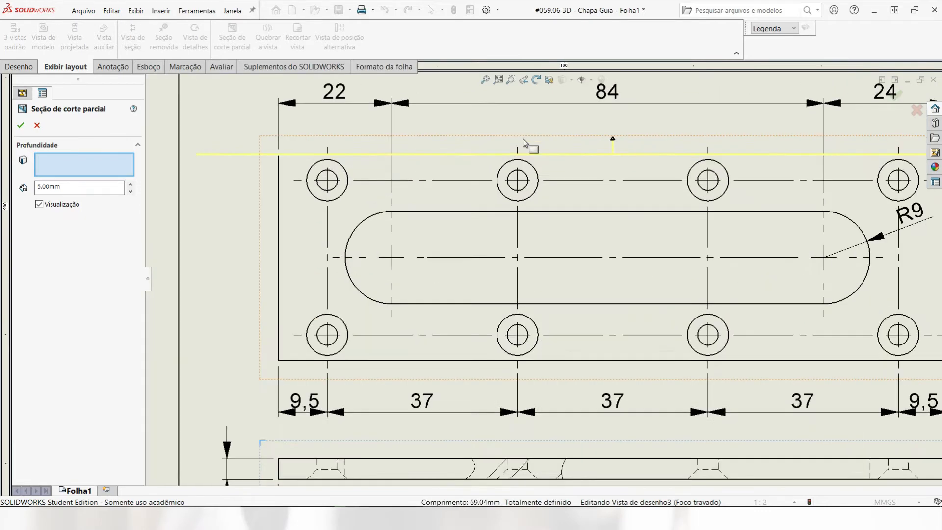
left_click(624, 146)
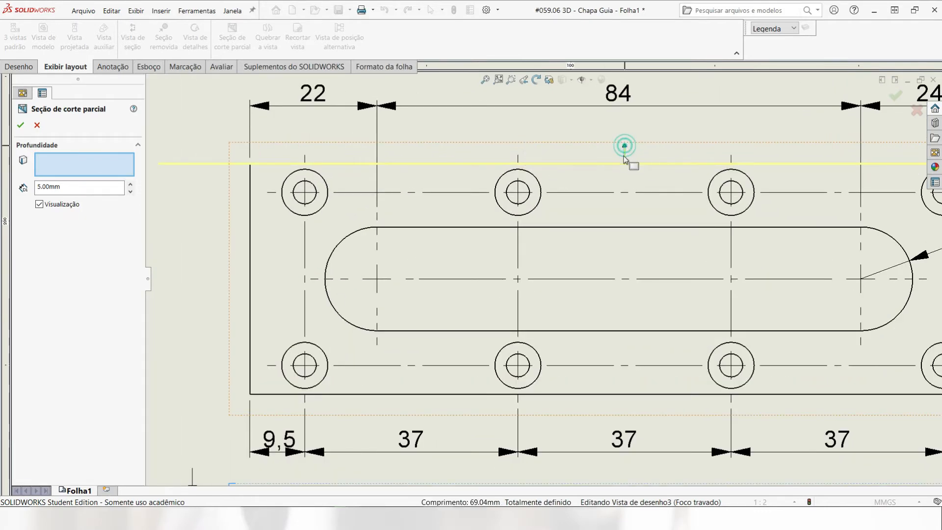
left_click(619, 164)
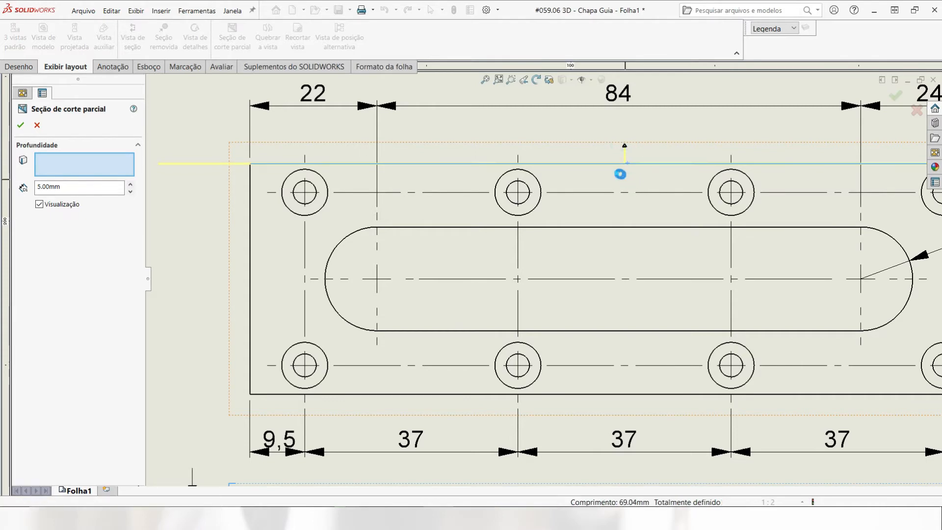
left_click(533, 265)
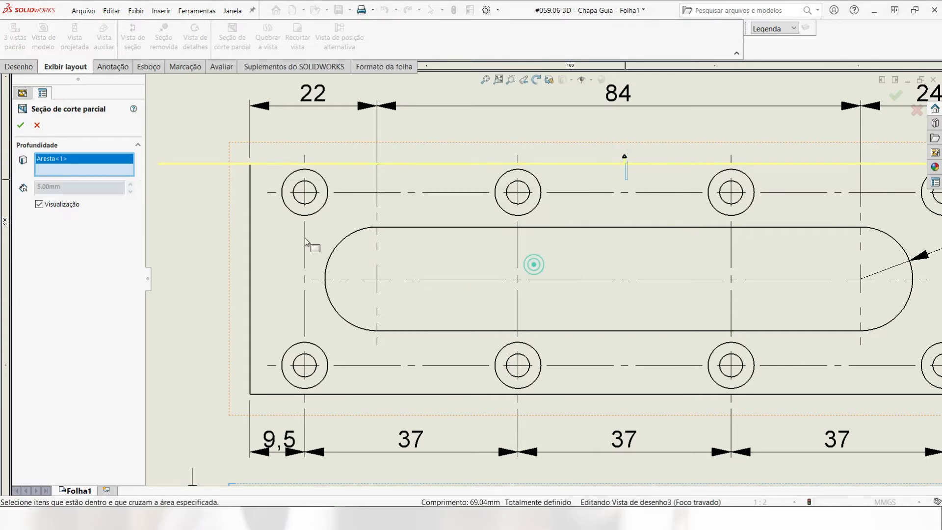
right_click(63, 163)
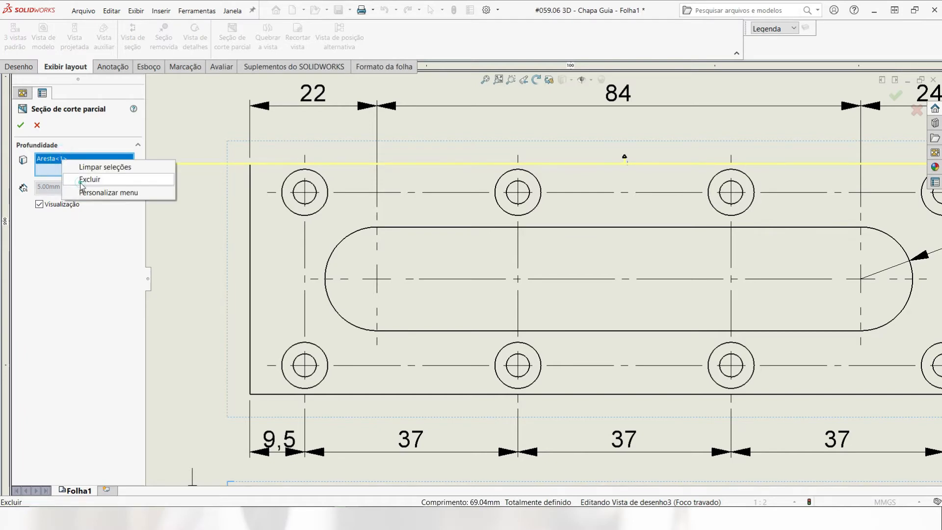
left_click(81, 180)
left_click(547, 260)
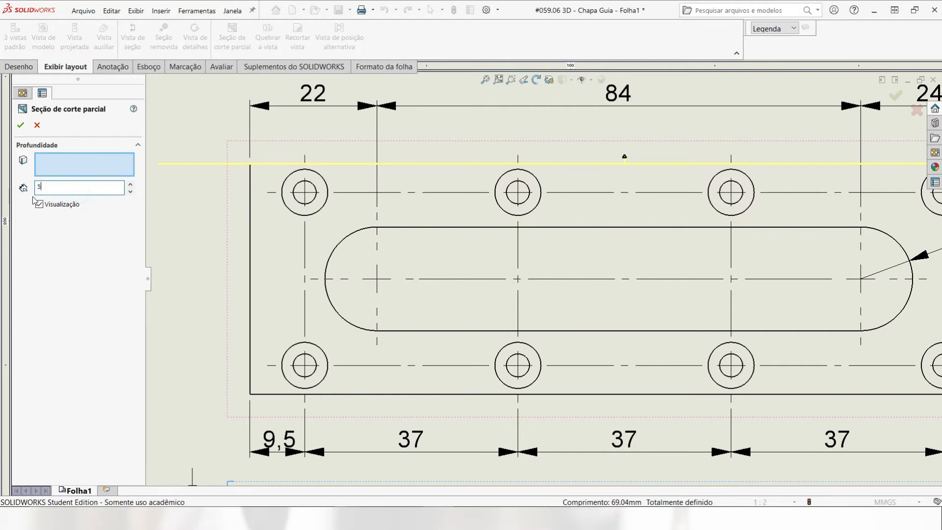
Step: Set the section depth to 5 mm without an edge reference and create the broken-out section
key("Return")
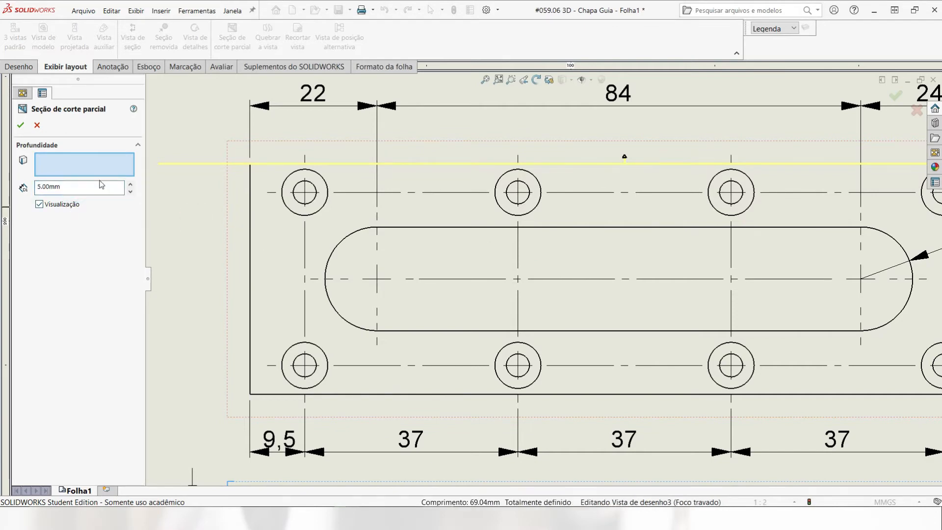
left_click(21, 125)
scroll(478, 308, "up", 5)
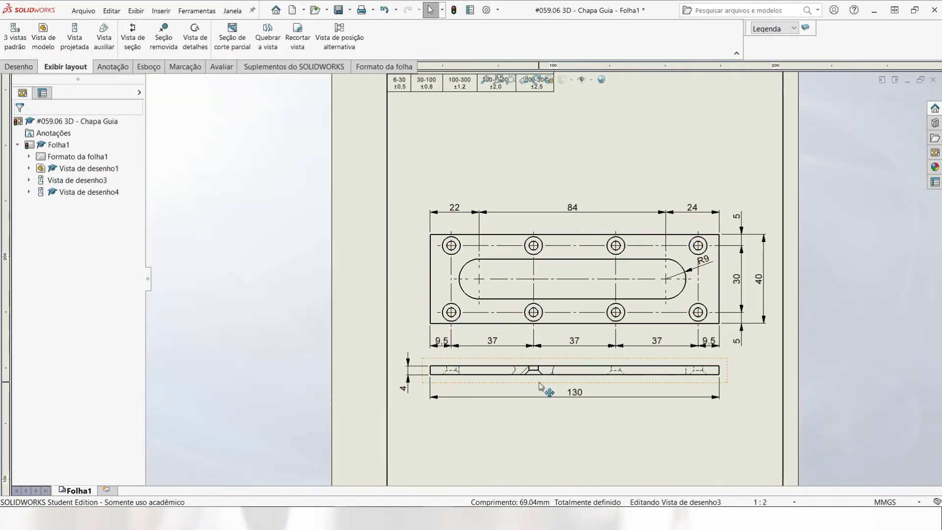
Step: Override the material hatch on the region left of the sectioned hole with ANSI31 (Tijolo de ferro) at scale 2
scroll(538, 386, "down", 5)
left_click(477, 330)
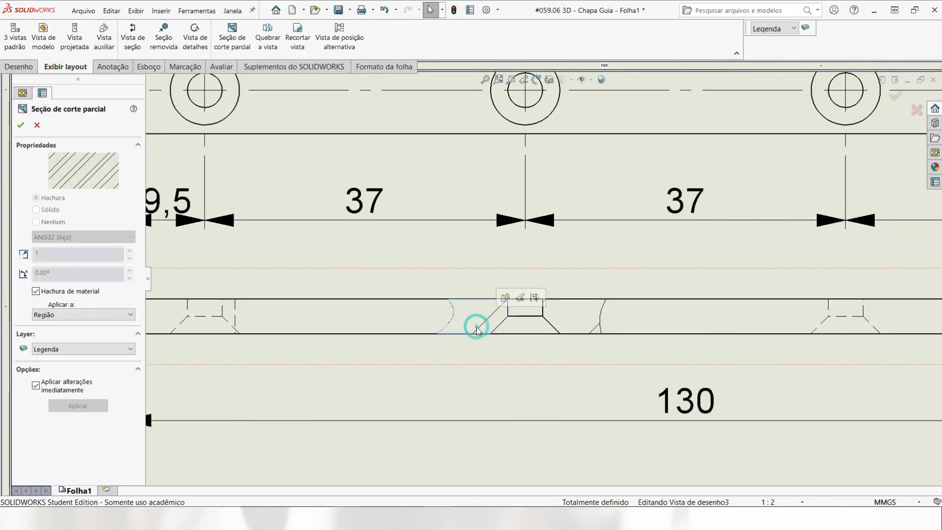
left_click(57, 293)
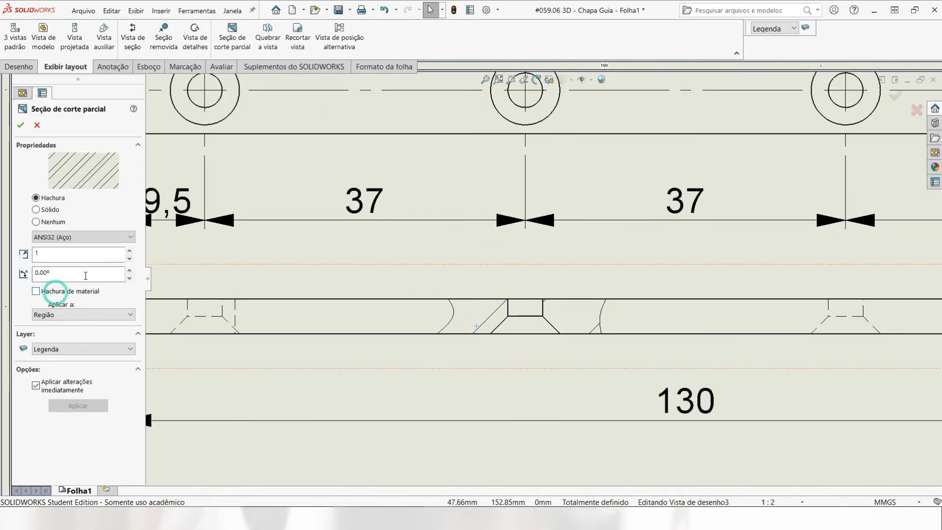
left_click(62, 237)
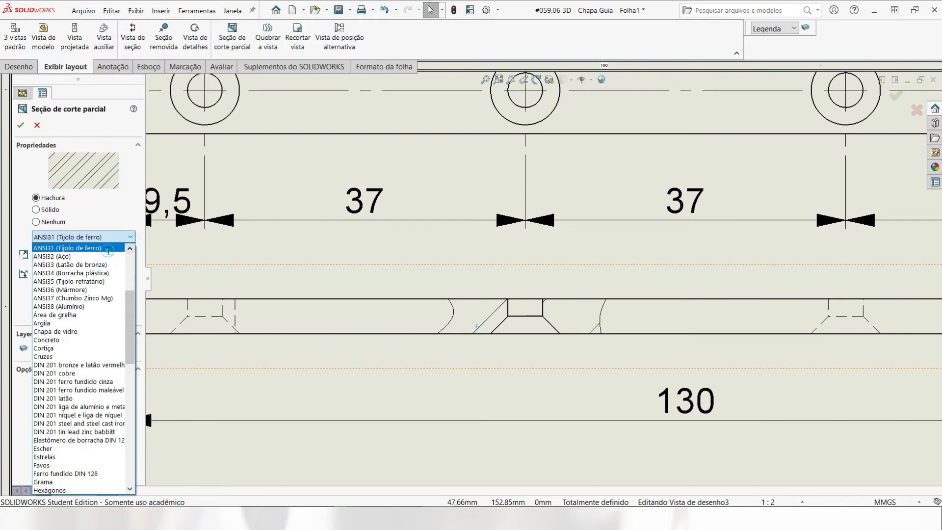
left_click(64, 246)
left_click(129, 251)
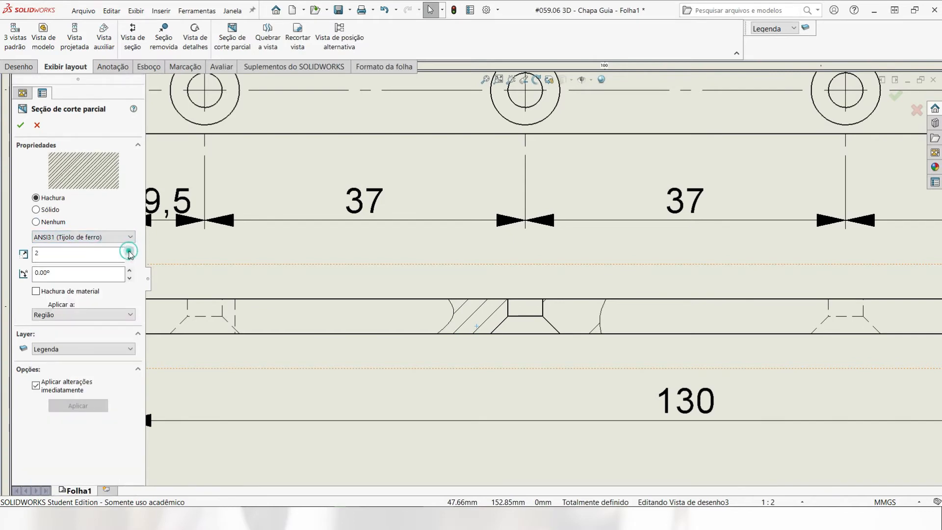
left_click(21, 126)
Step: Override the material hatch on the region right of the sectioned hole with ANSI31 (Tijolo de ferro) at scale 2
left_click(582, 310)
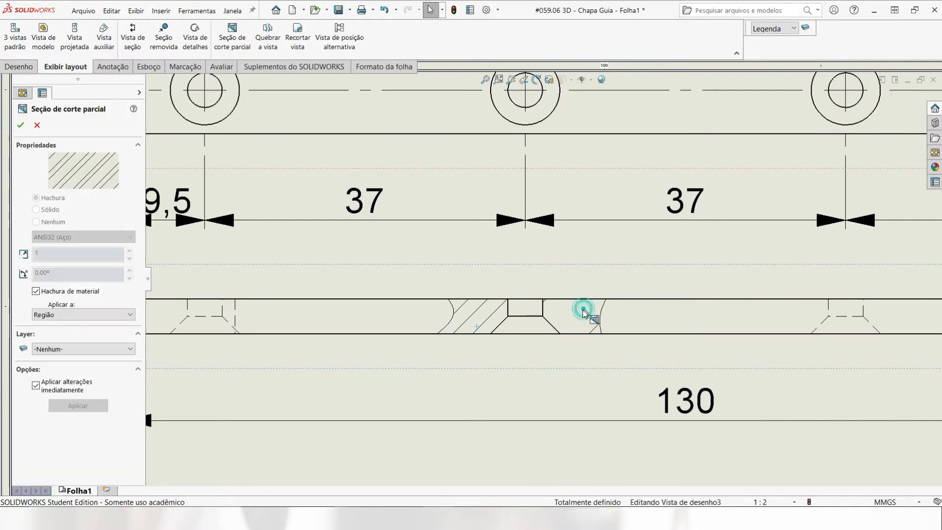
left_click(66, 292)
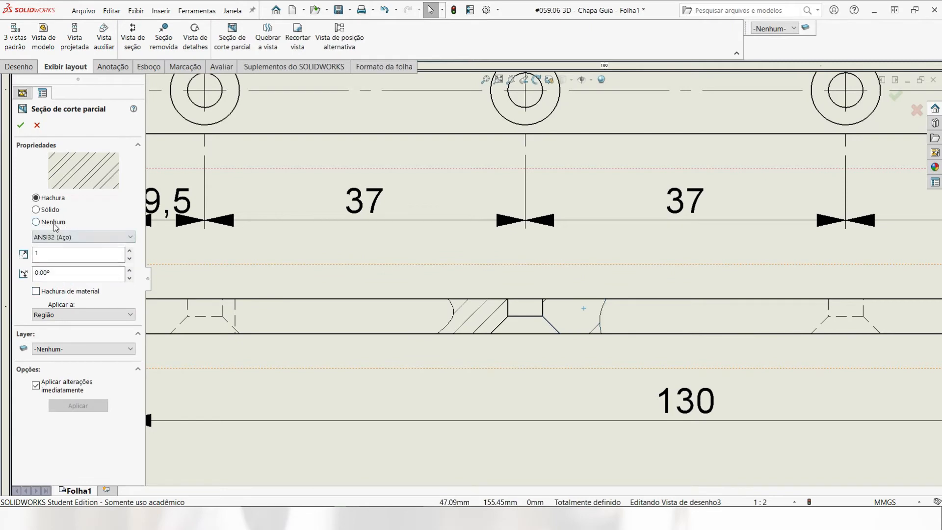
left_click(83, 237)
scroll(98, 265, "up", 3)
left_click(114, 248)
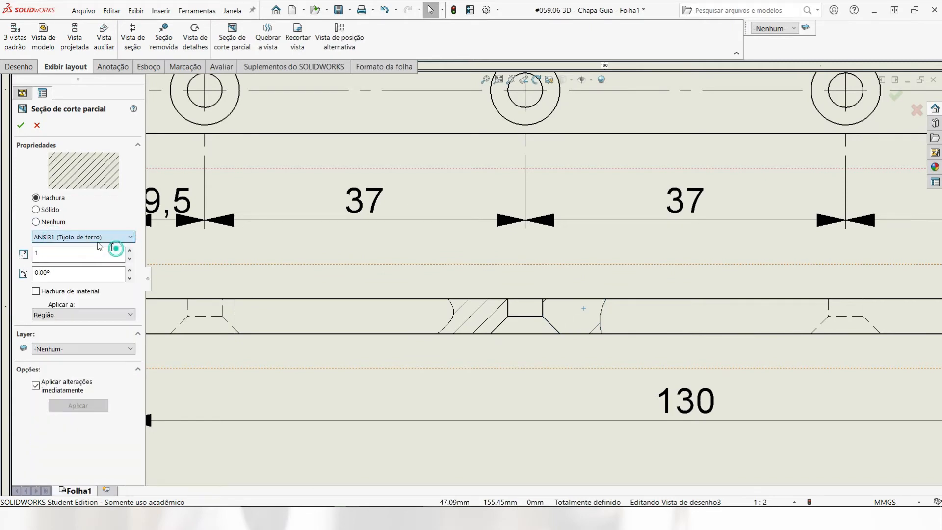
left_click(129, 251)
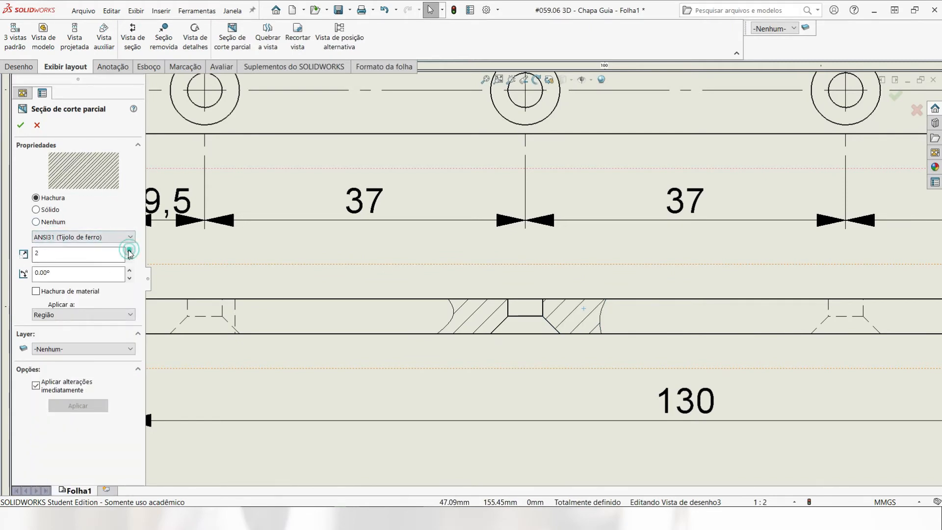
left_click(21, 126)
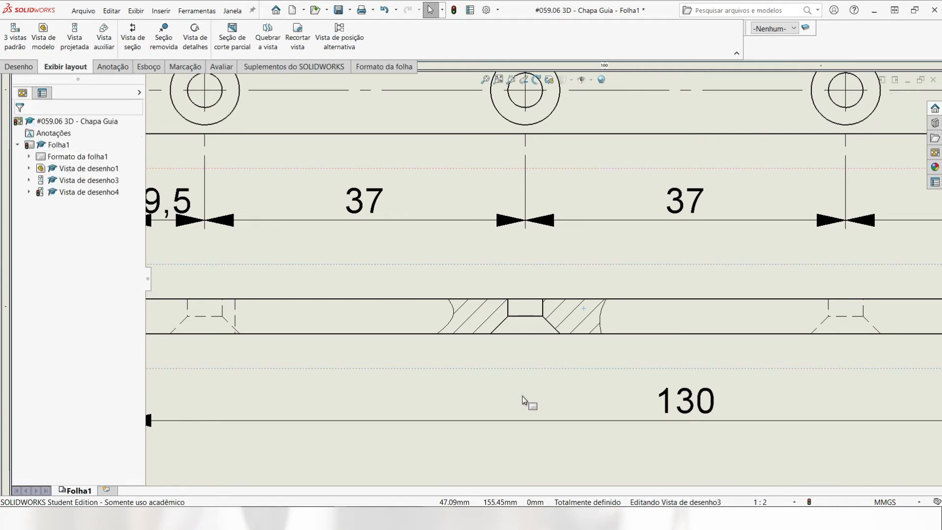
Step: Add a centre line to the leftmost countersunk hole in the lower orthographic view, between its two hidden vertical edges
scroll(564, 395, "up", 5)
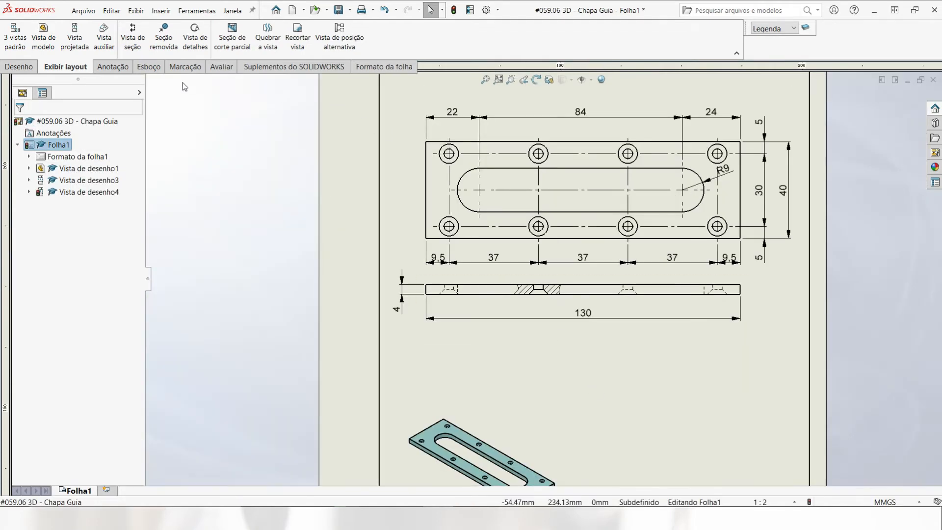
left_click(20, 67)
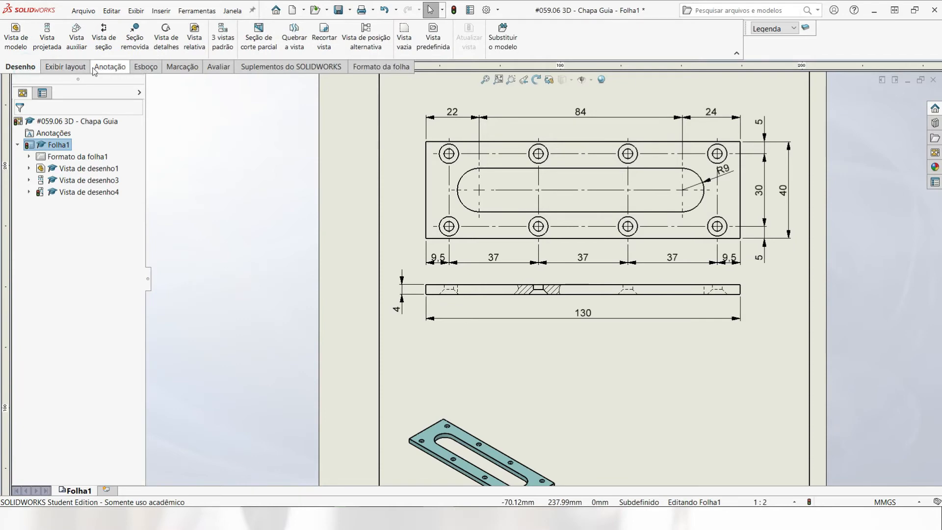
left_click(53, 67)
left_click(109, 67)
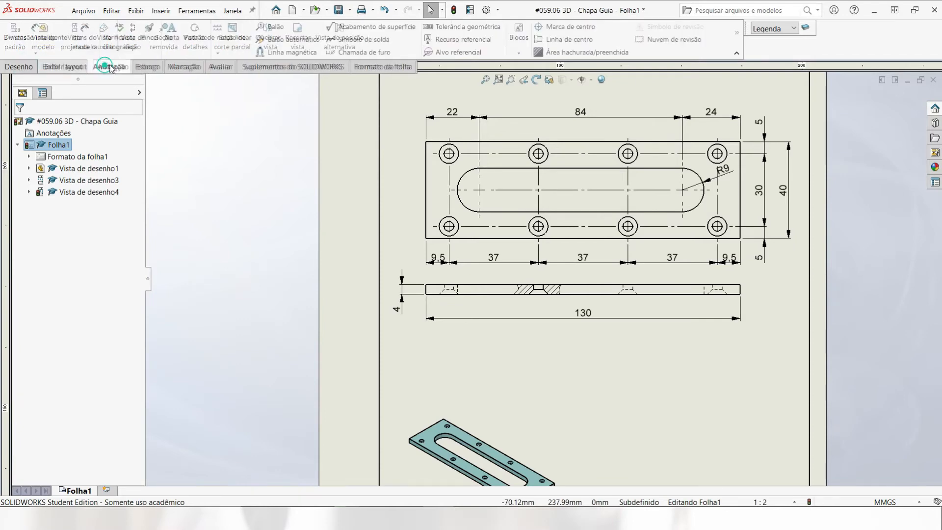
left_click(569, 39)
scroll(443, 322, "down", 8)
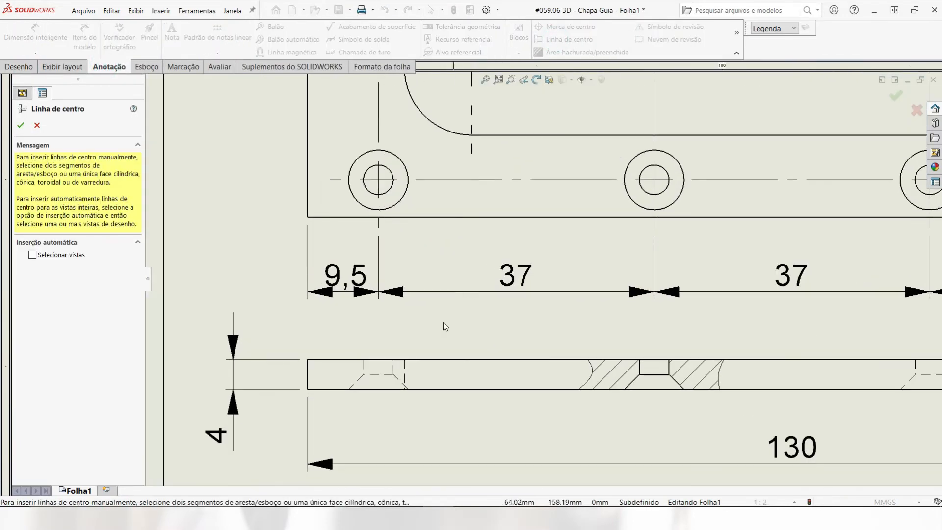
left_click(379, 330)
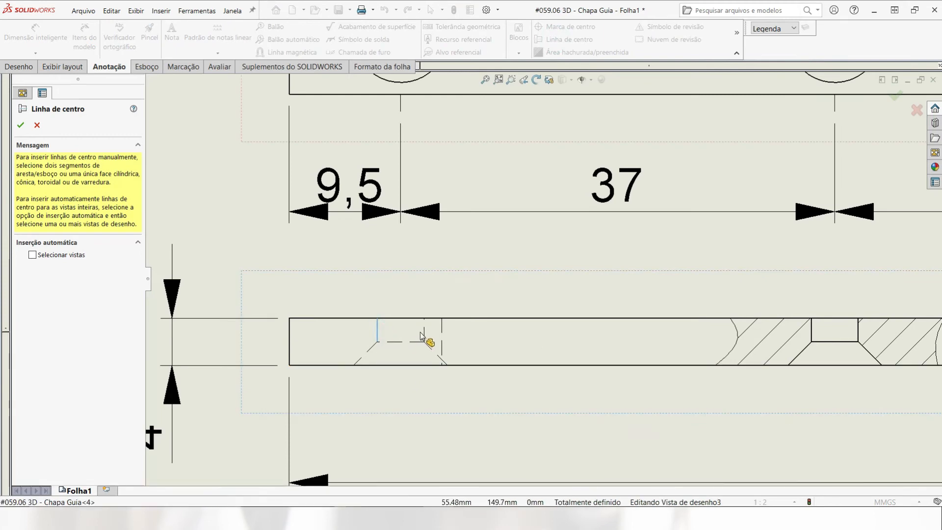
left_click(425, 338)
scroll(539, 361, "up", 3)
scroll(752, 315, "down", 1)
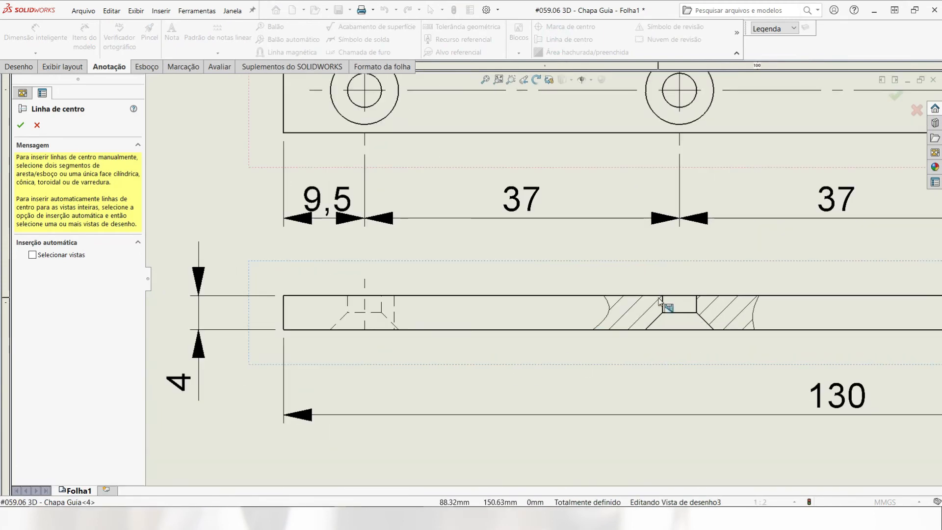
Step: Add centre lines to the sectioned hole and the two holes right of it in the lower view
scroll(677, 320, "up", 2)
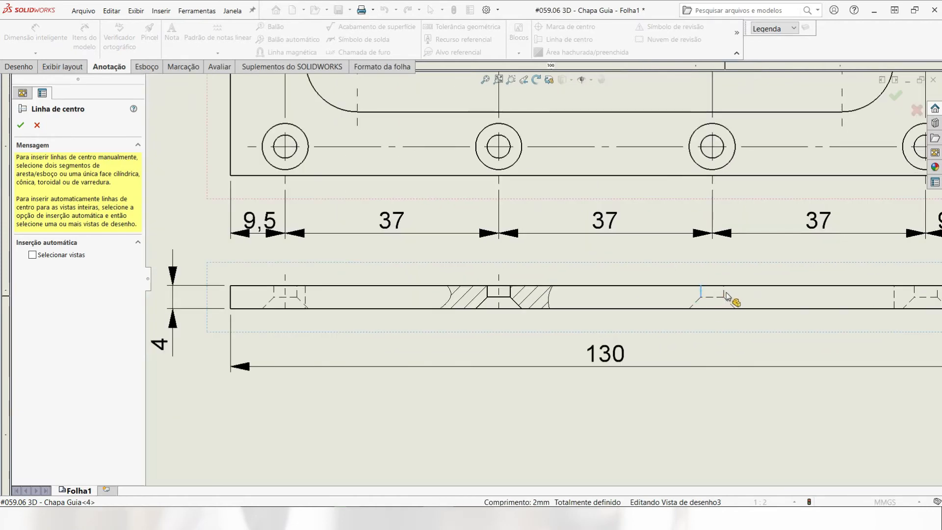
scroll(748, 304, "up", 2)
scroll(741, 296, "down", 2)
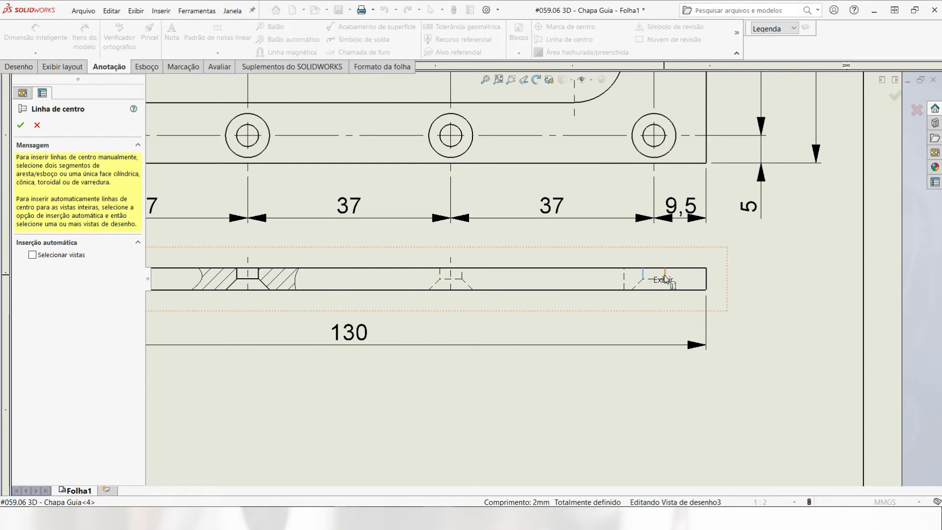
key("Escape")
Step: Extend the centre lines of the two right-hand holes below the plate's bottom edge in the lower view
scroll(646, 301, "down", 2)
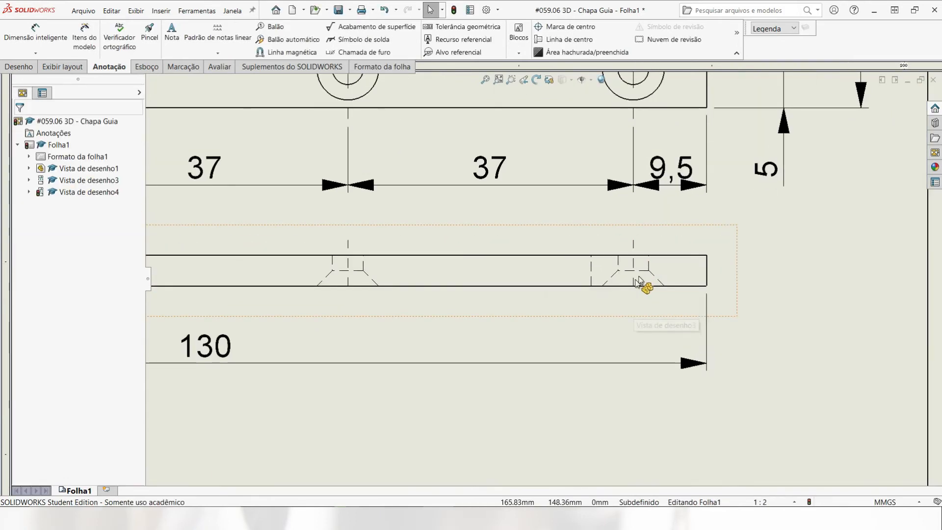
left_click(633, 286)
left_click_drag(632, 286, 632, 304)
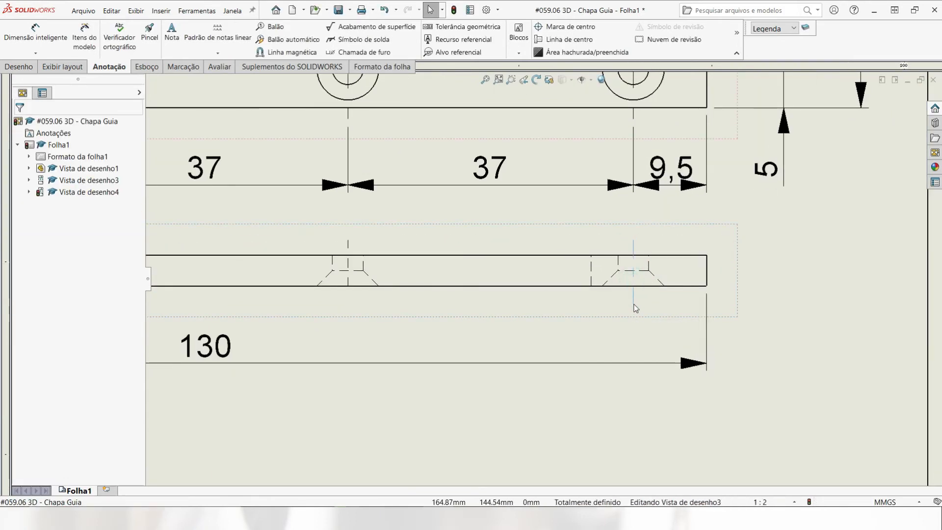
left_click(347, 284)
left_click_drag(347, 286, 347, 303)
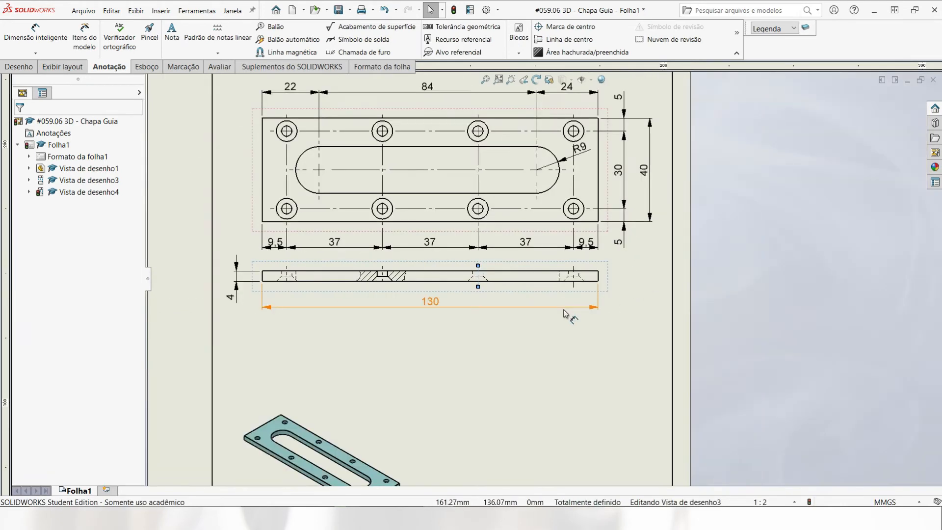
Step: Extend the centre lines of the sectioned hole and the leftmost hole below the plate's bottom edge
scroll(469, 263, "down", 5)
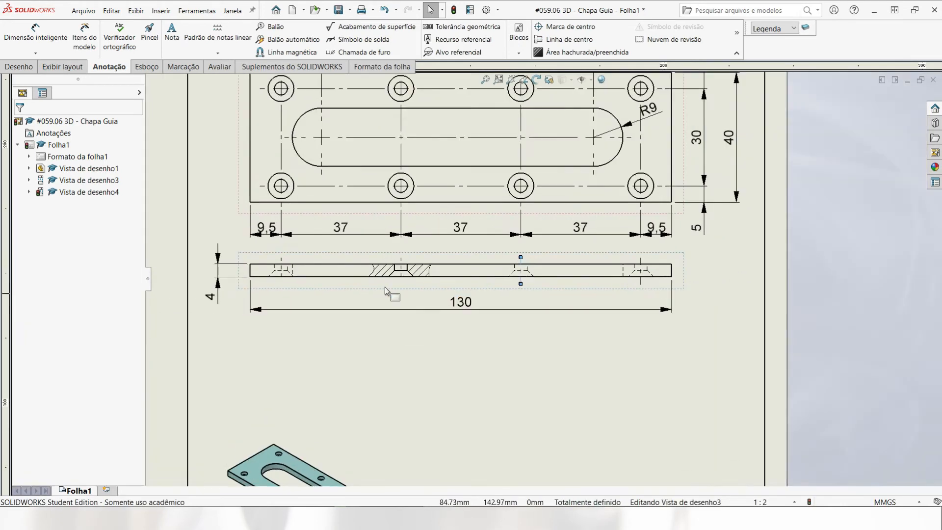
left_click(468, 264)
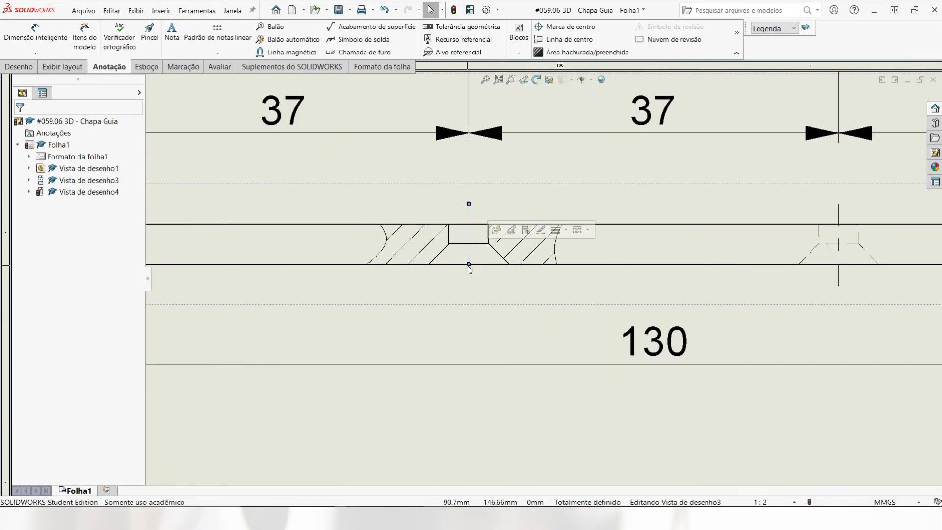
scroll(501, 284, "up", 3)
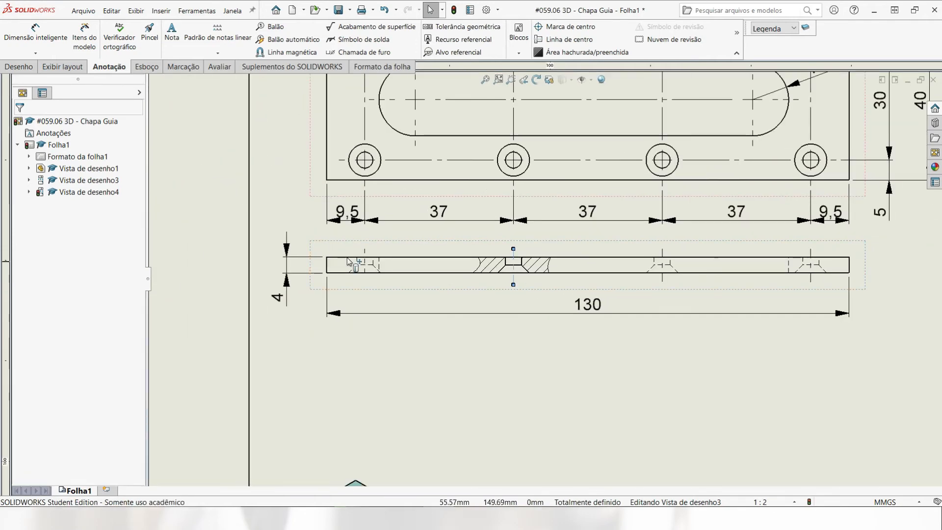
scroll(349, 261, "down", 3)
left_click(419, 282)
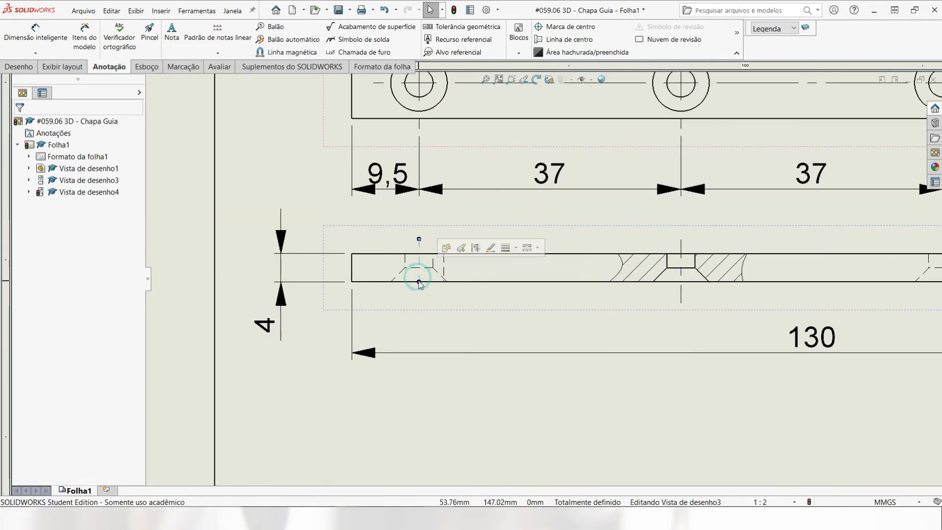
left_click_drag(419, 282, 419, 304)
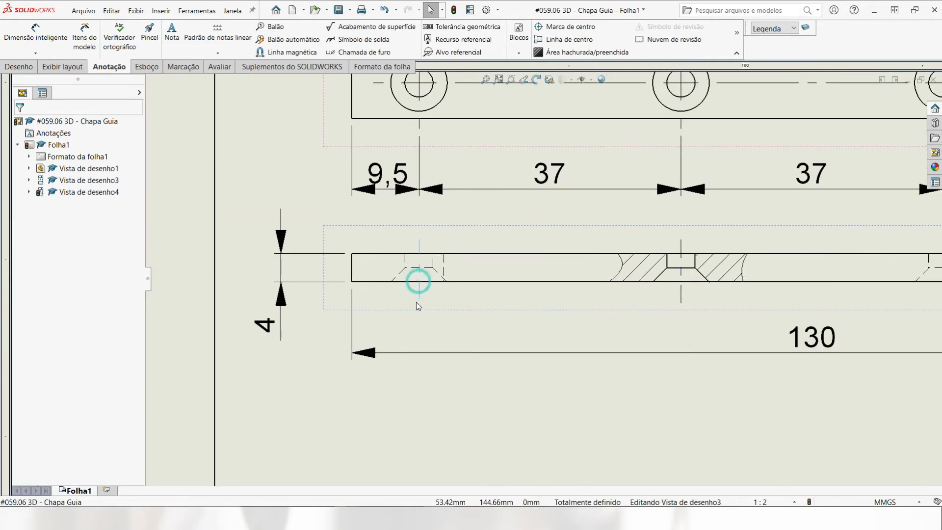
Step: Dimension the angle between the countersink's two sloped edges in the broken-out section, placing it below the hole
left_click(36, 35)
scroll(706, 283, "down", 2)
scroll(675, 253, "up", 5)
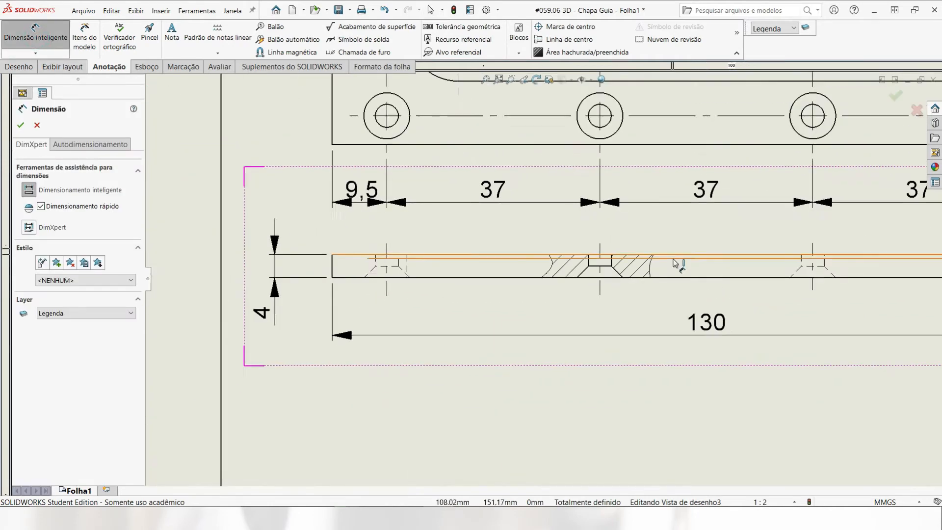
scroll(502, 265, "down", 5)
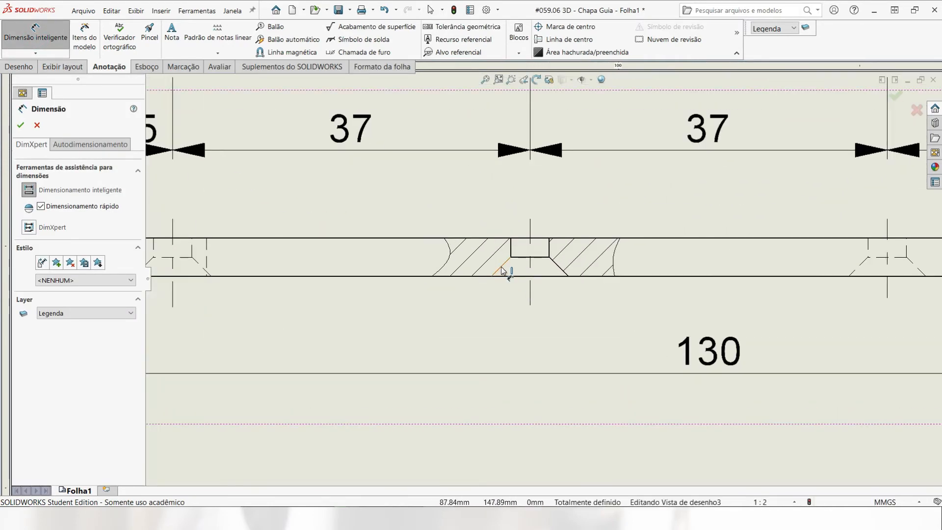
left_click(501, 263)
left_click(560, 269)
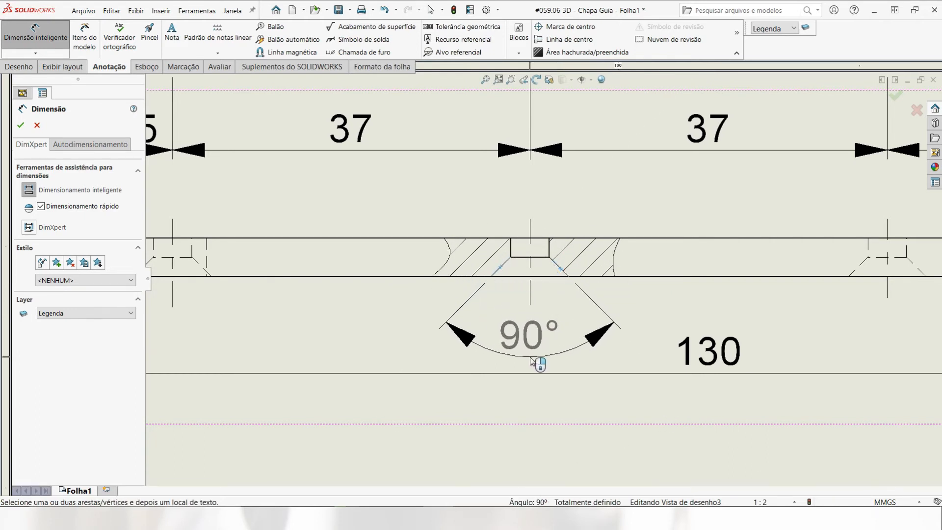
left_click(539, 363)
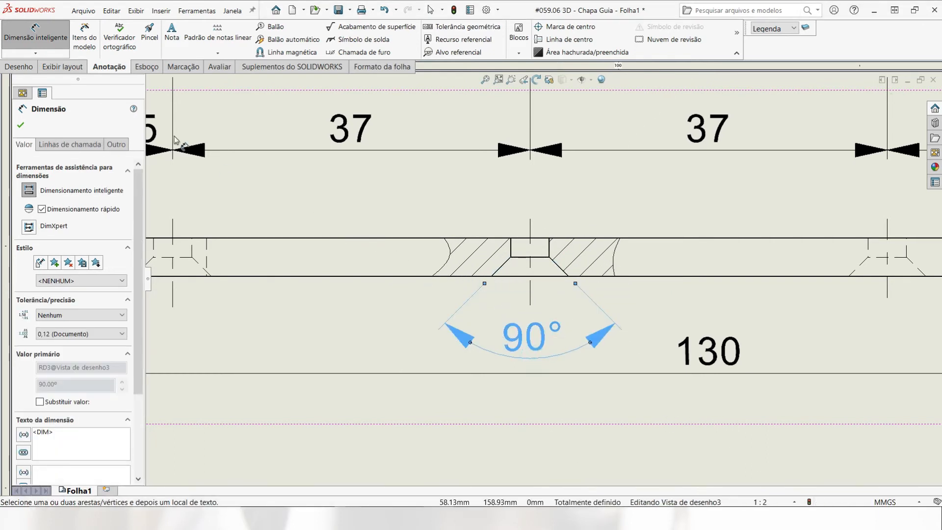
Step: Dimension the countersink's depth from its inner edge to the plate's bottom edge, placed left of the section
left_click(518, 258)
left_click(408, 278)
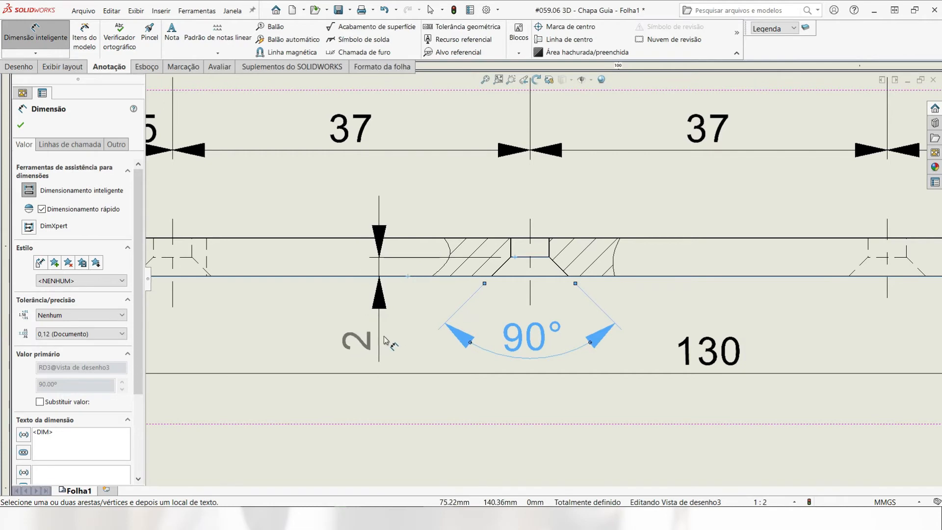
left_click(371, 336)
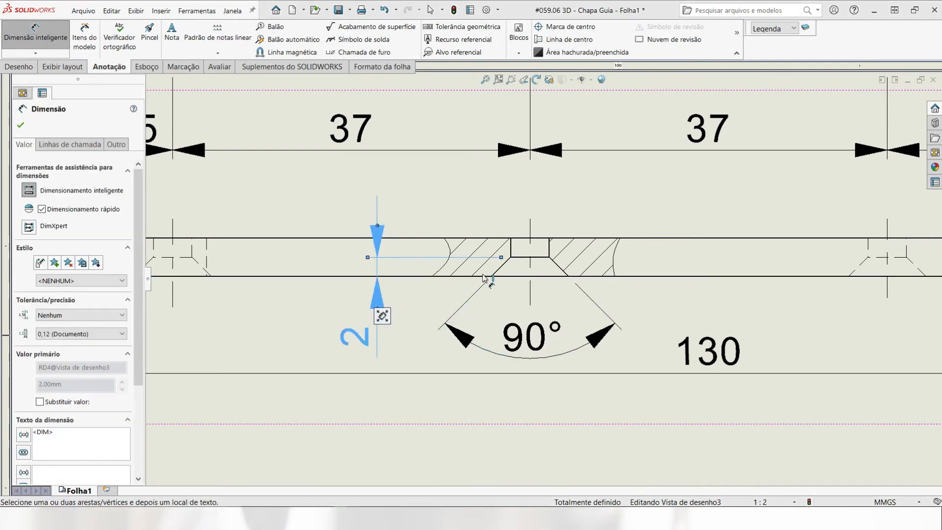
key("Escape")
scroll(560, 277, "up", 11)
key("Escape")
scroll(590, 290, "down", 8)
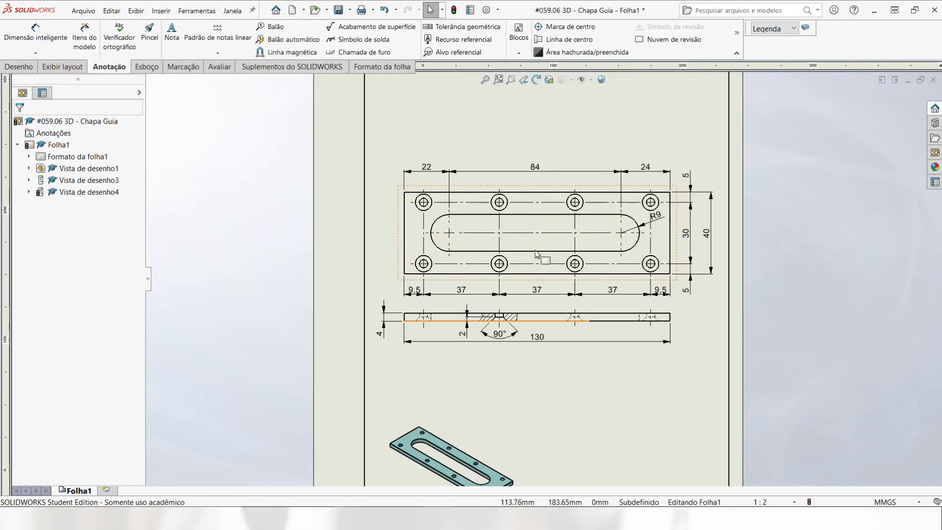
Step: Dimension the outer and inner diameters of the second hole from the left in the plan view's lower row
left_click(36, 37)
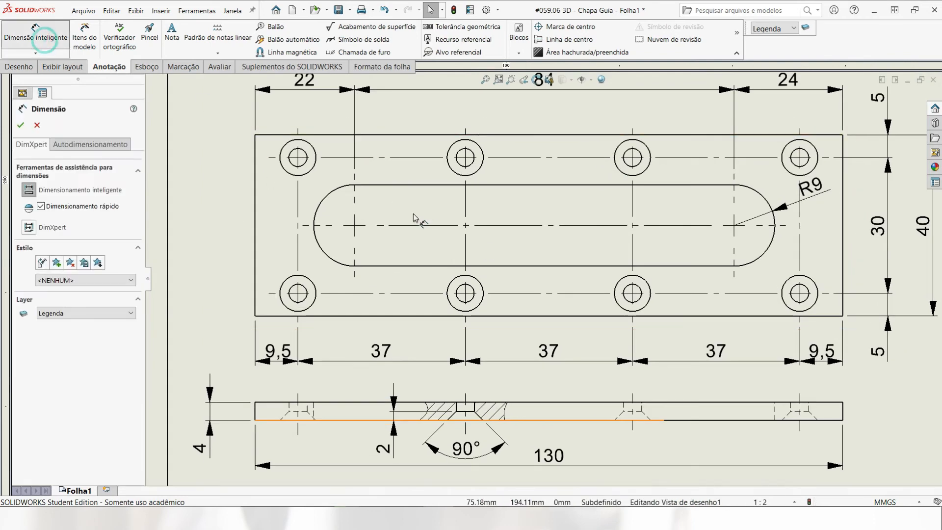
scroll(393, 206, "down", 3)
left_click(525, 319)
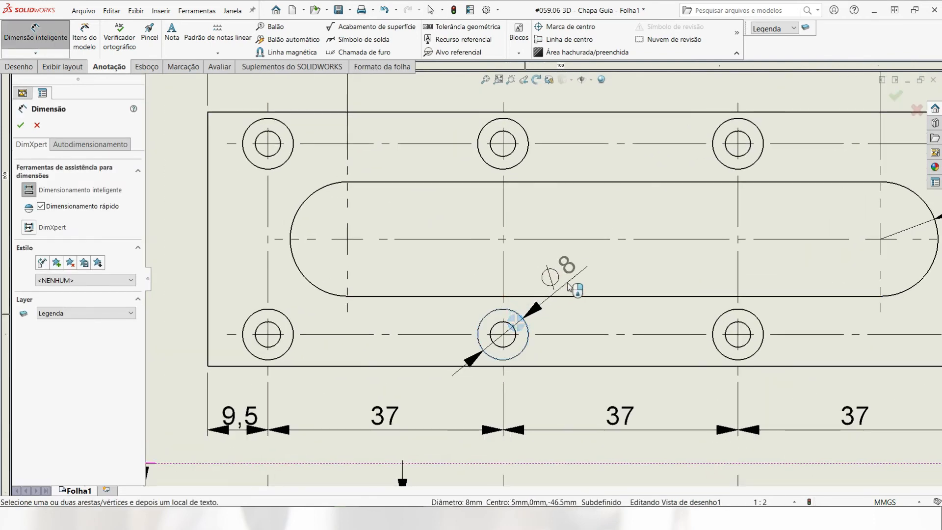
left_click(570, 287)
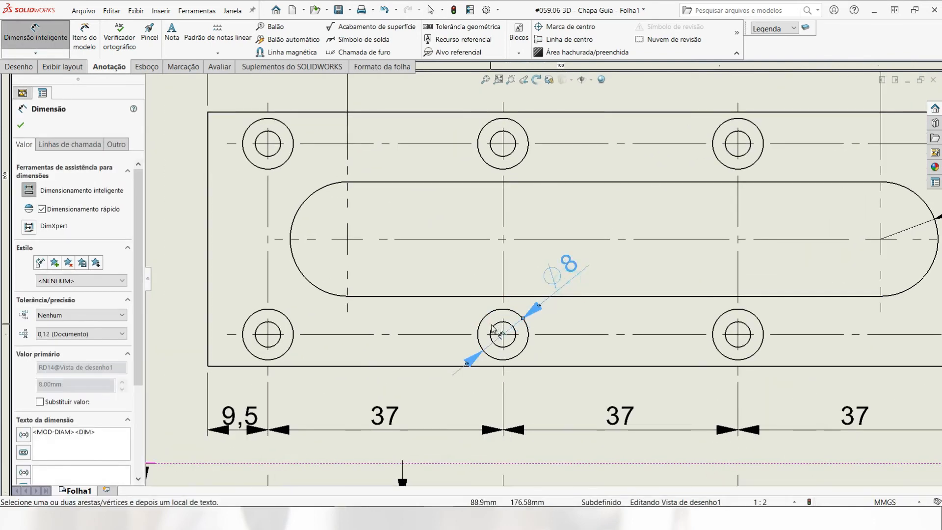
left_click(512, 325)
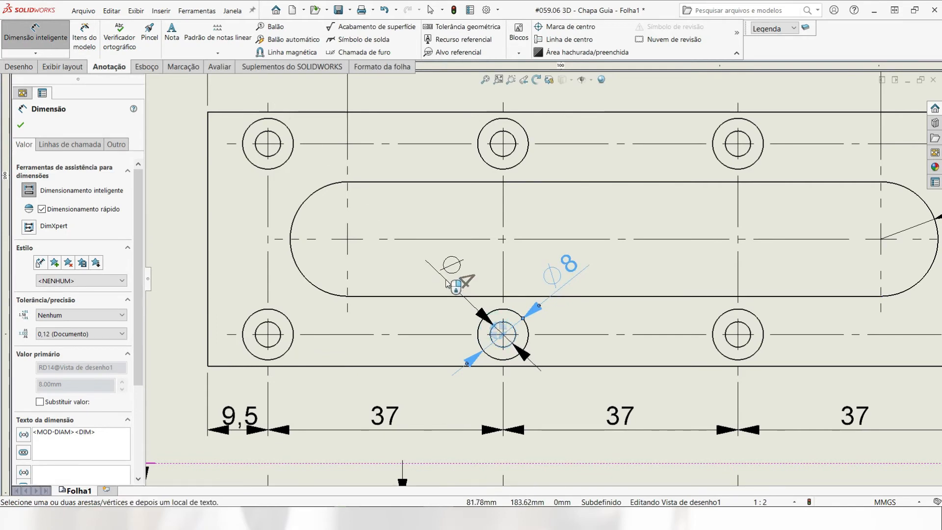
left_click(452, 271)
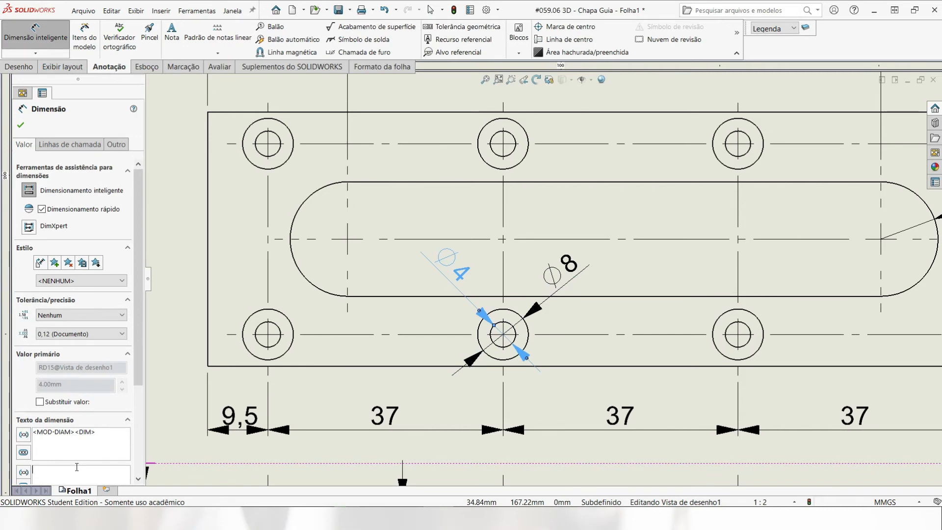
Step: Add the text "8x" below the values of both hole diameter dimensions
type("8x")
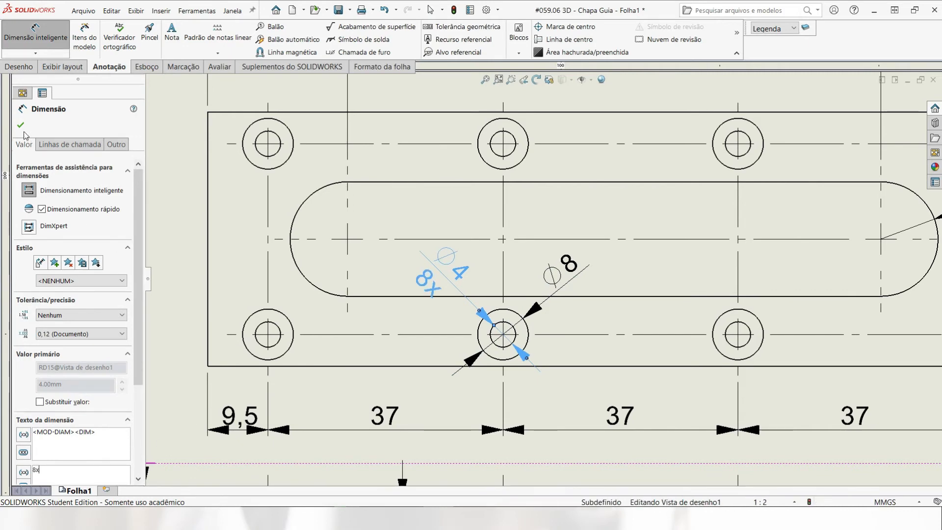
left_click(20, 125)
left_click_drag(567, 263, 559, 257)
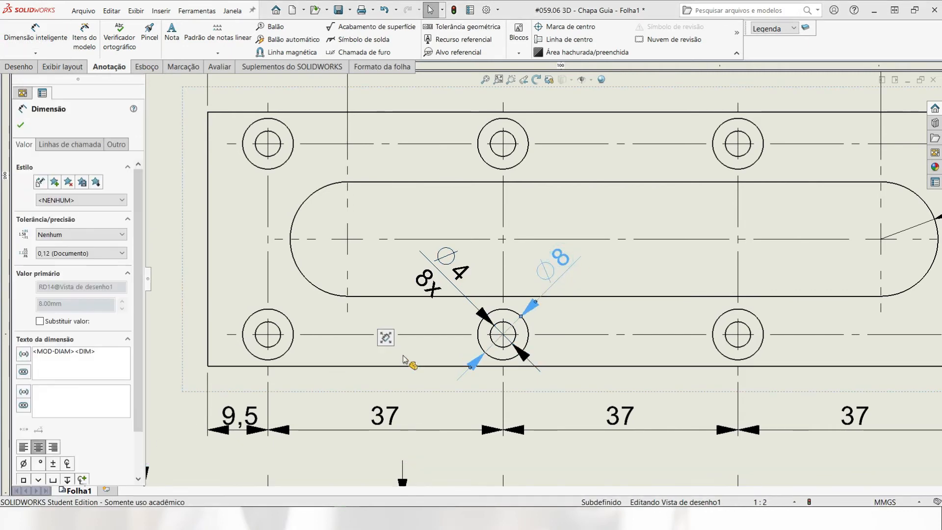
left_click(87, 396)
type("8x")
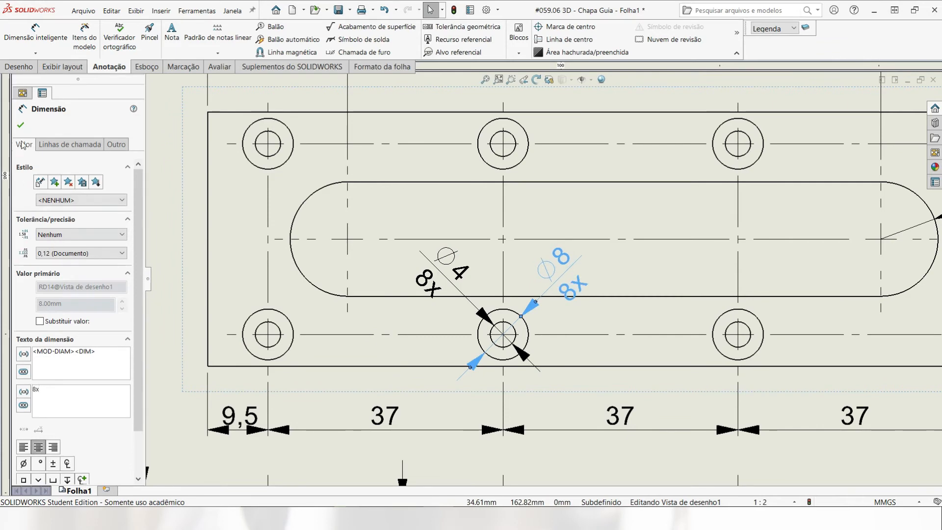
left_click(20, 125)
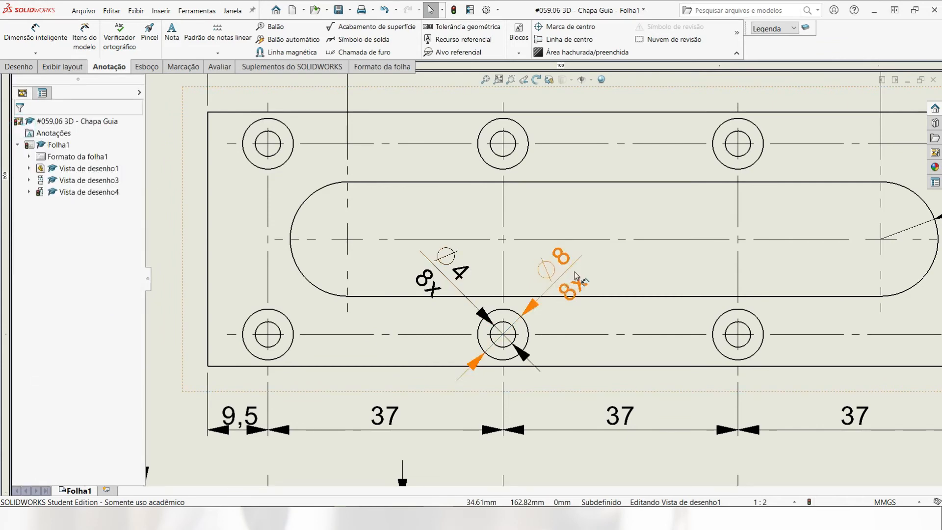
Step: Reposition the outer and inner hole diameter dimensions above the hole inside the slot area
left_click_drag(569, 272, 587, 248)
left_click_drag(447, 265, 441, 259)
key("Escape")
scroll(414, 293, "up", 5)
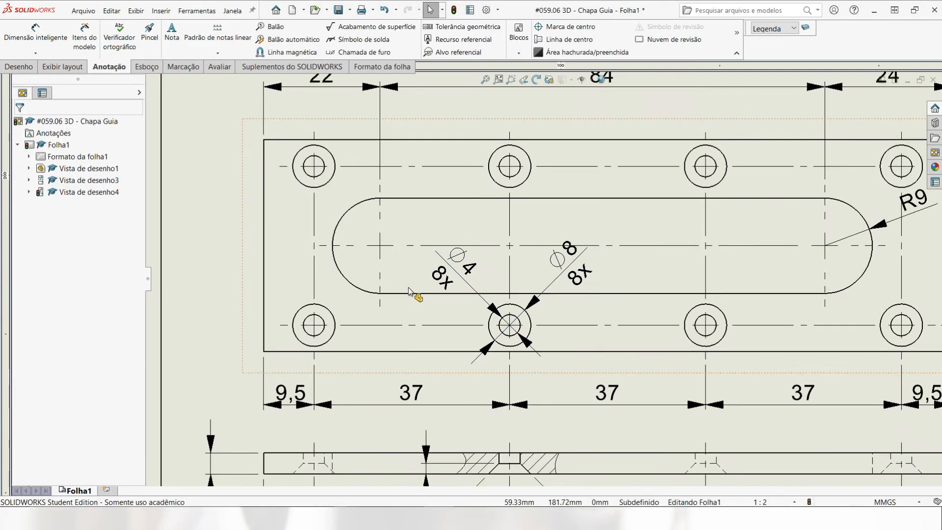
left_click(35, 33)
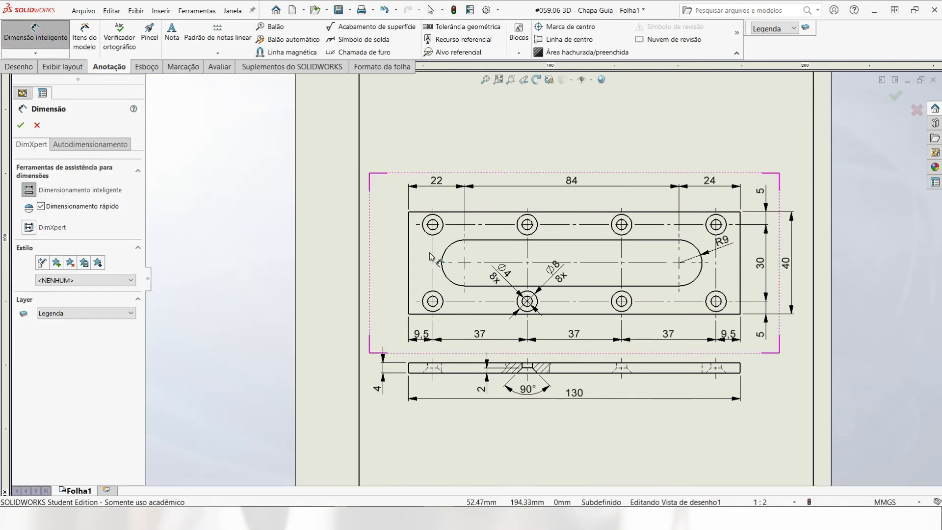
scroll(483, 293, "down", 3)
left_click(481, 286)
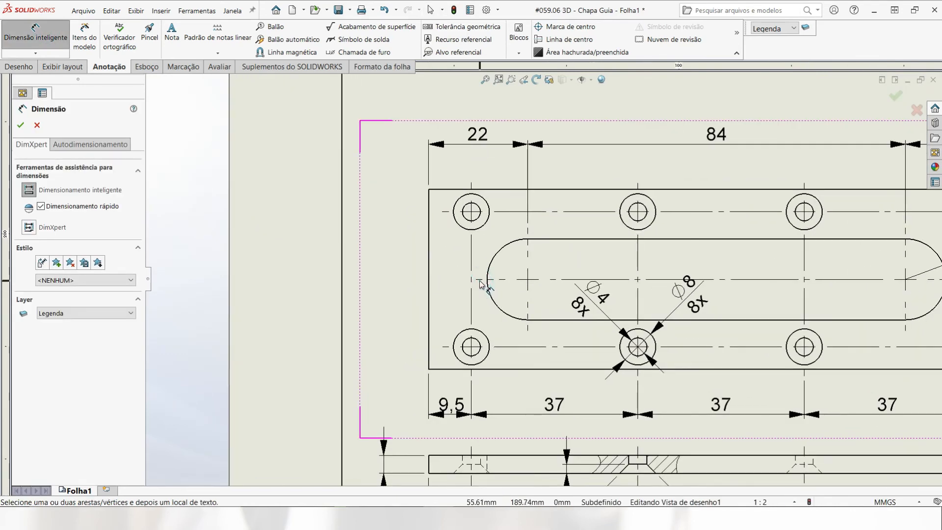
left_click(447, 190)
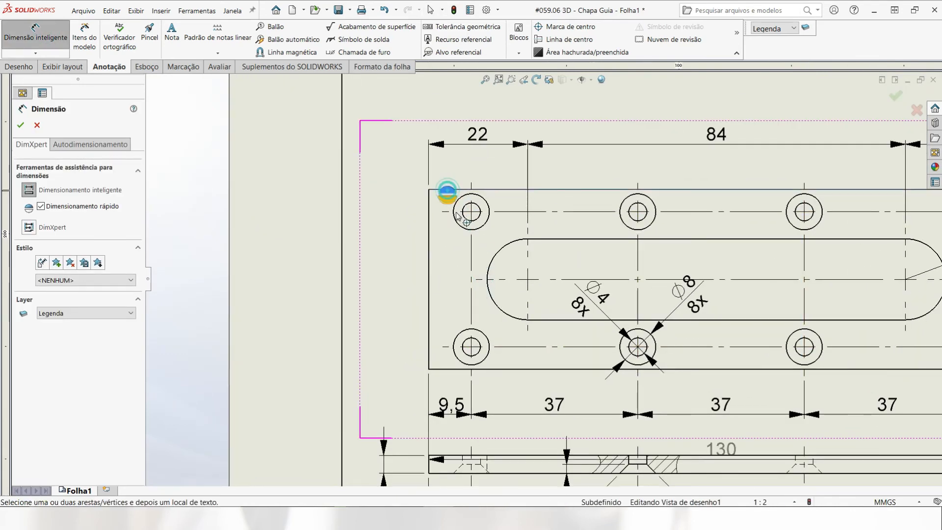
left_click(479, 273)
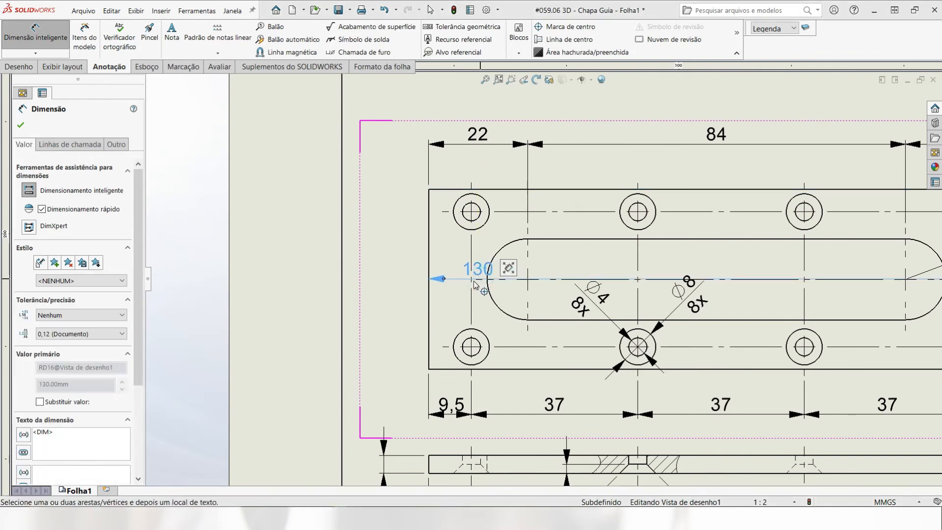
key("Escape")
left_click(477, 271)
key("Delete")
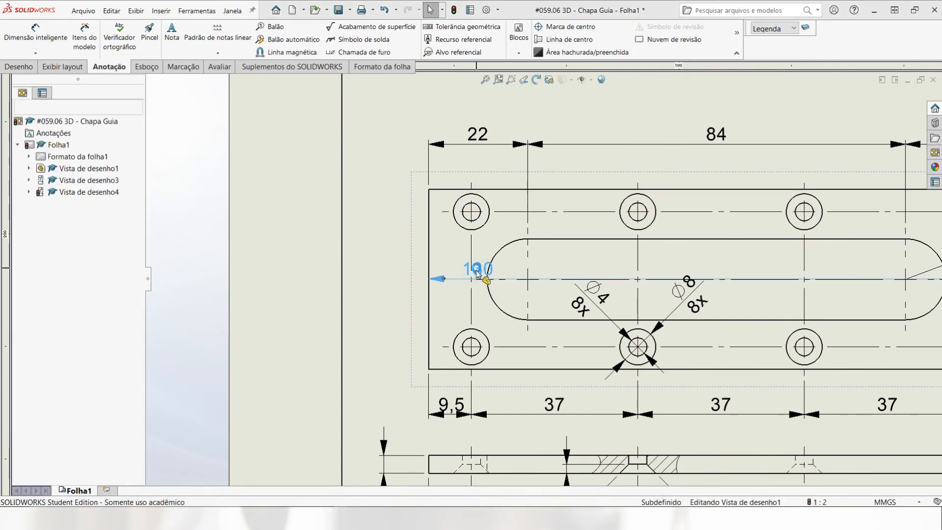
Step: Dimension the vertical distance from the plate's top edge to the slot's horizontal centre line, placed left of the plan view
left_click(27, 30)
scroll(503, 289, "down", 3)
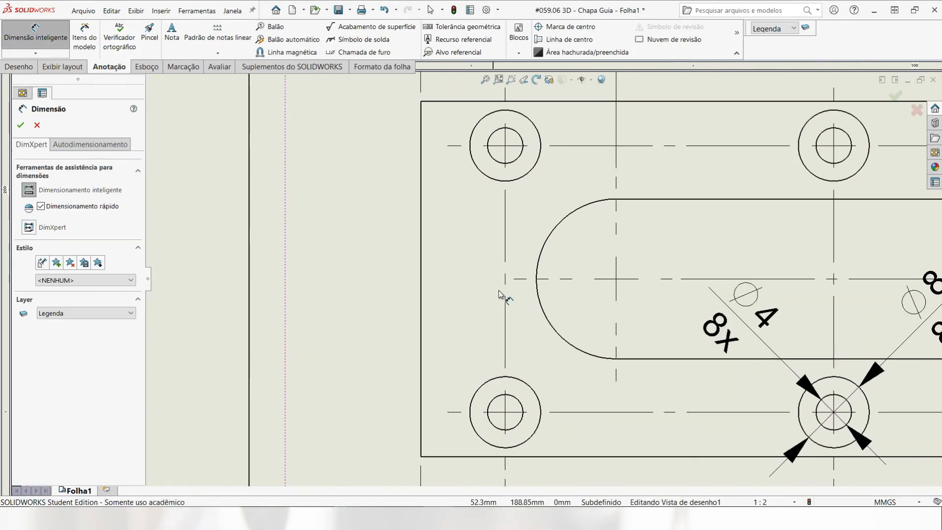
left_click(440, 101)
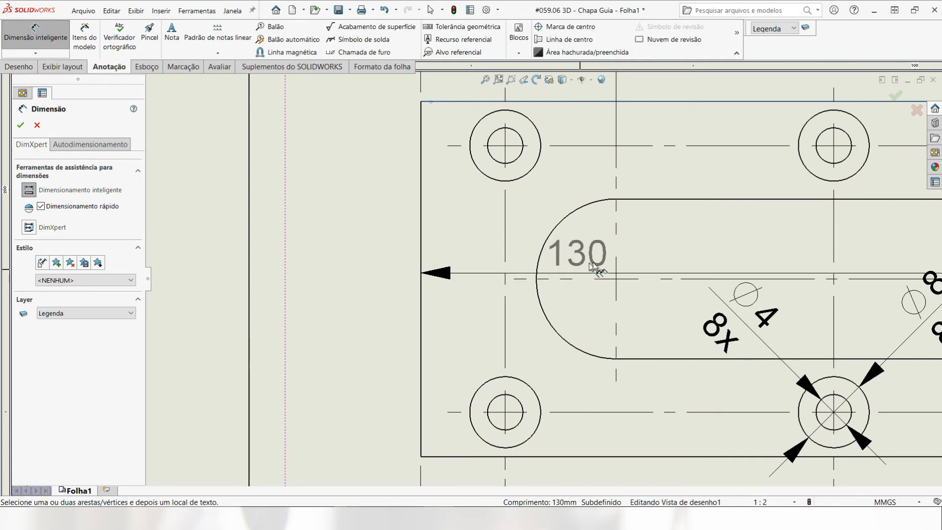
left_click(615, 279)
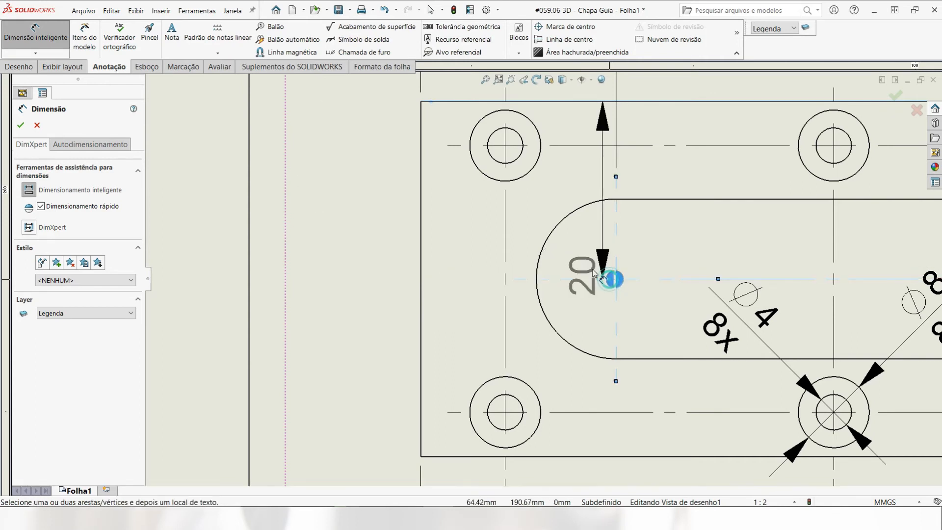
left_click(610, 279)
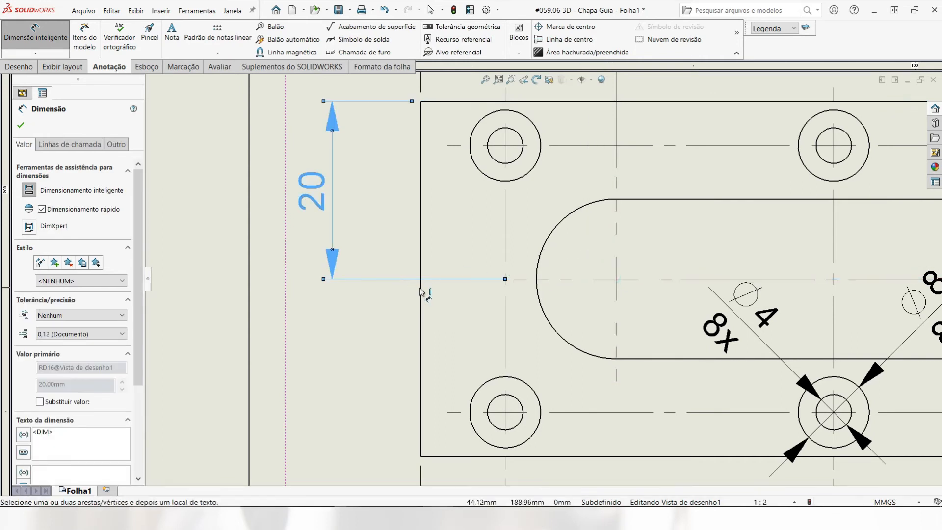
key("Escape")
scroll(510, 286, "up", 3)
scroll(511, 286, "up", 3)
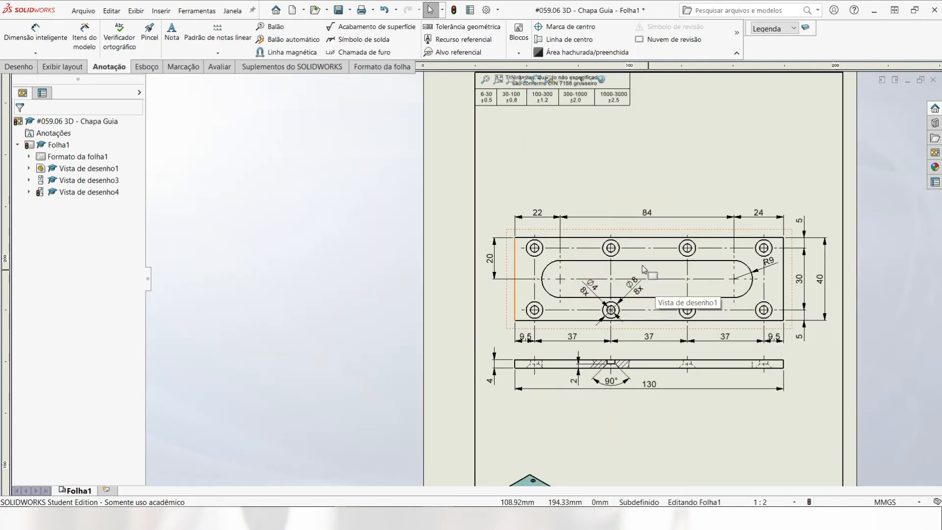
Step: Dimension the slot's width between its two straight edges in the plan view, with the arrows flipped inside the slot
scroll(638, 287, "down", 5)
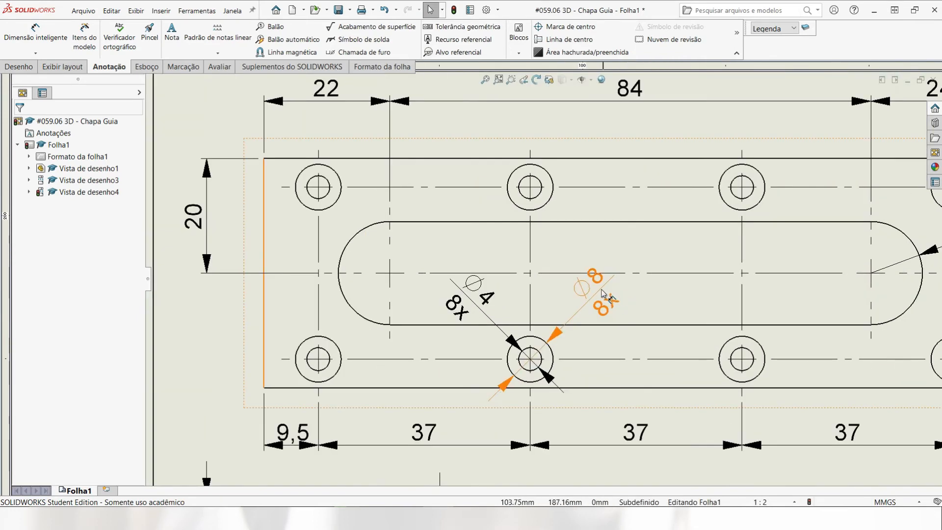
left_click(595, 278)
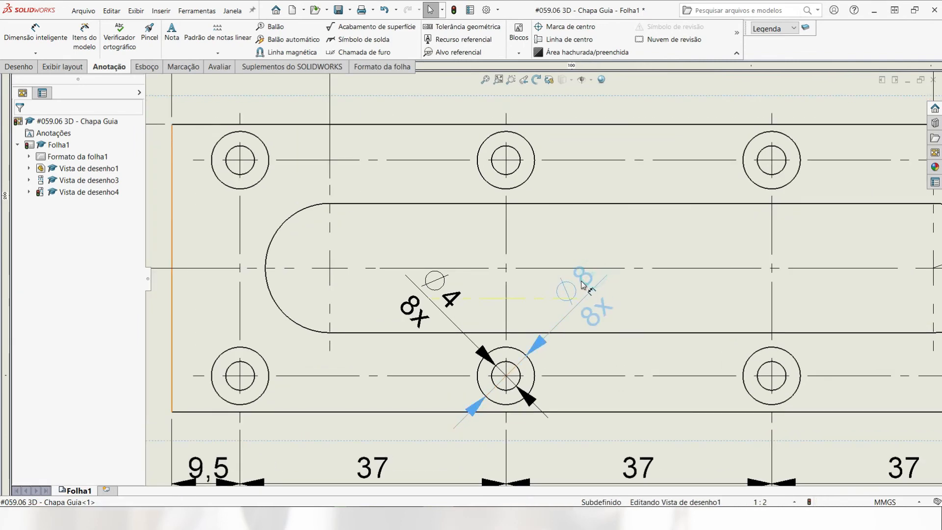
left_click(35, 34)
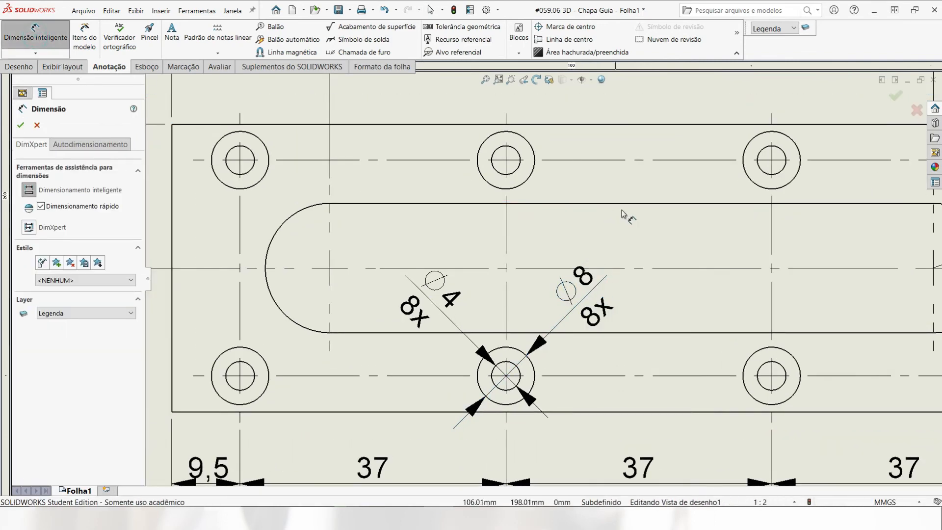
left_click(645, 203)
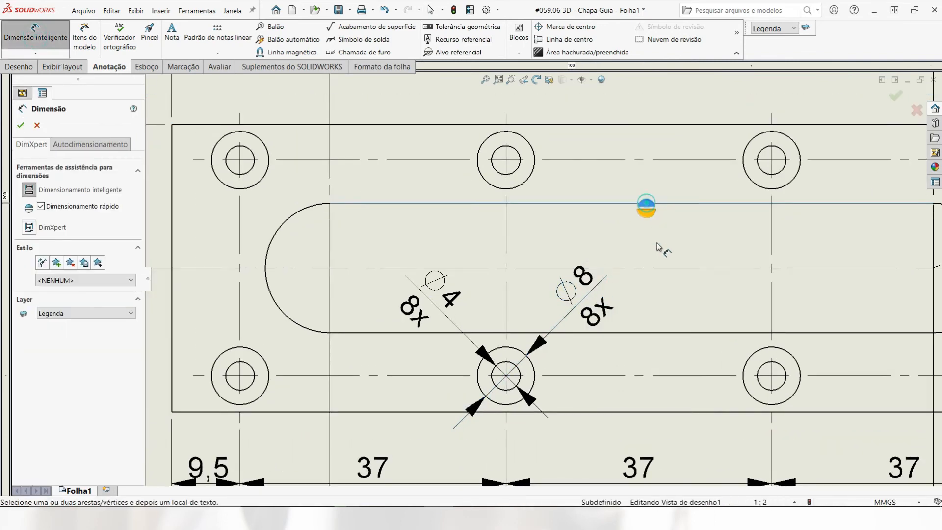
left_click(664, 333)
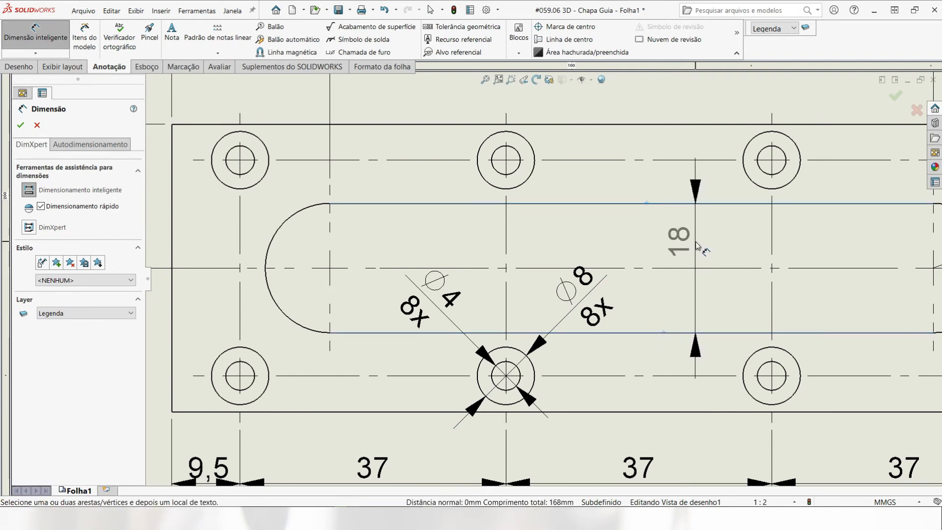
left_click(693, 244)
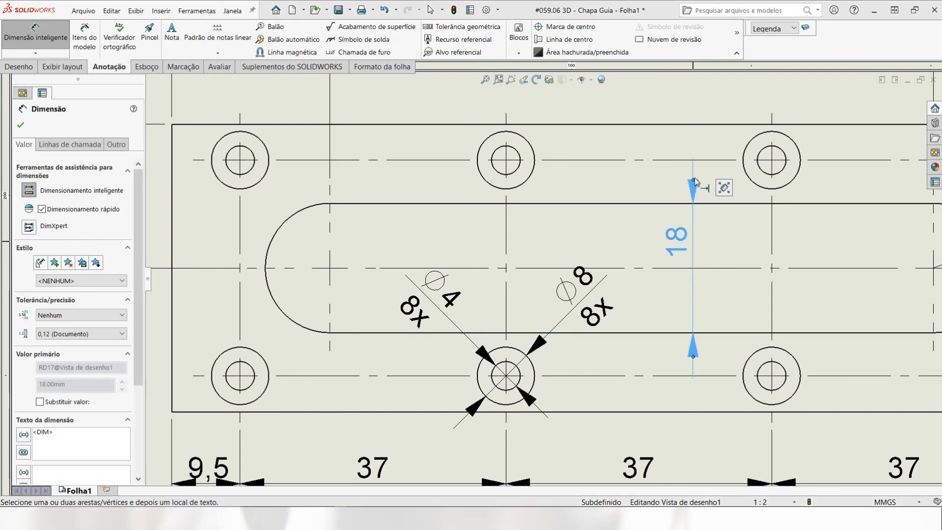
left_click(693, 181)
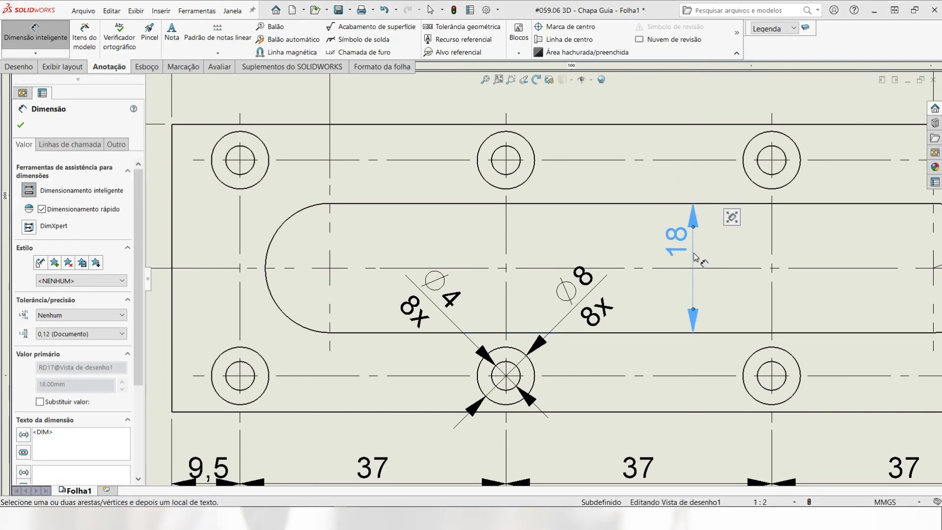
key("Escape")
scroll(540, 314, "down", 3)
scroll(567, 319, "up", 8)
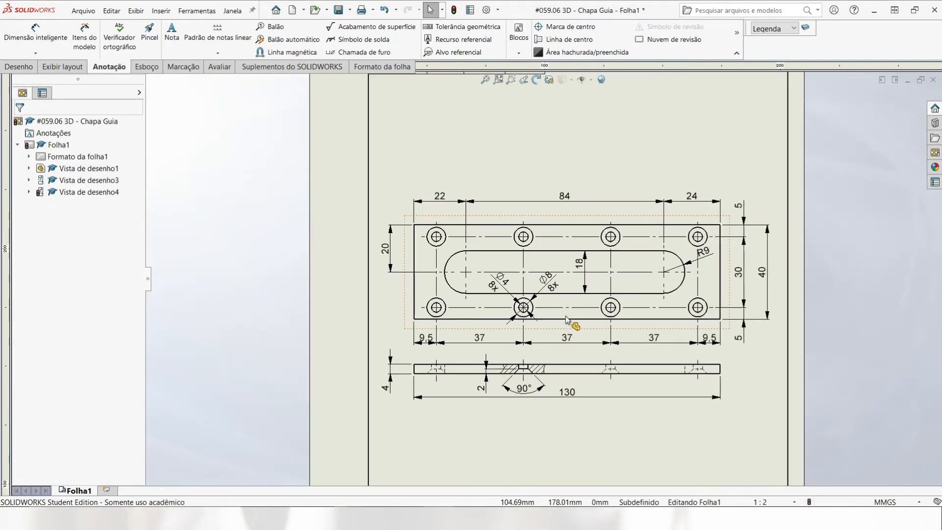
Step: Reposition the isometric view slightly higher and farther right on the sheet
scroll(569, 314, "up", 4)
scroll(547, 344, "down", 3)
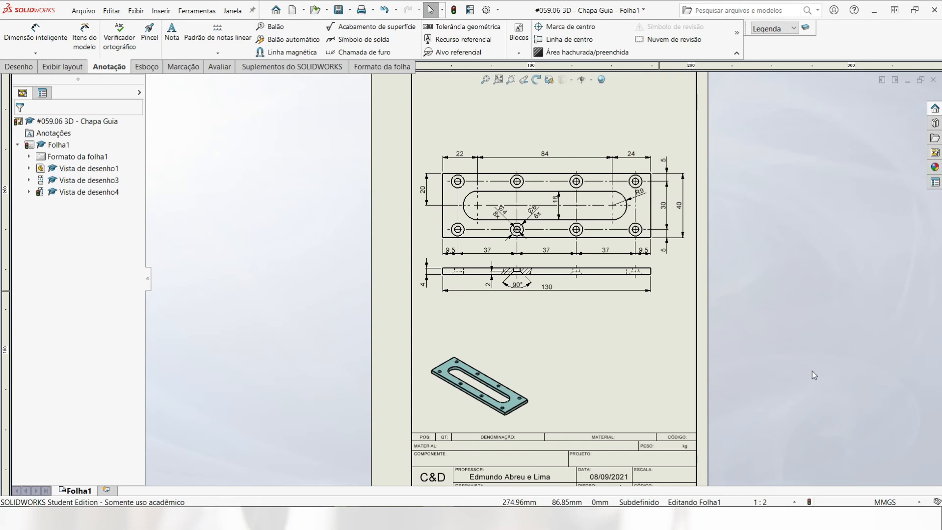
left_click_drag(532, 422, 548, 400)
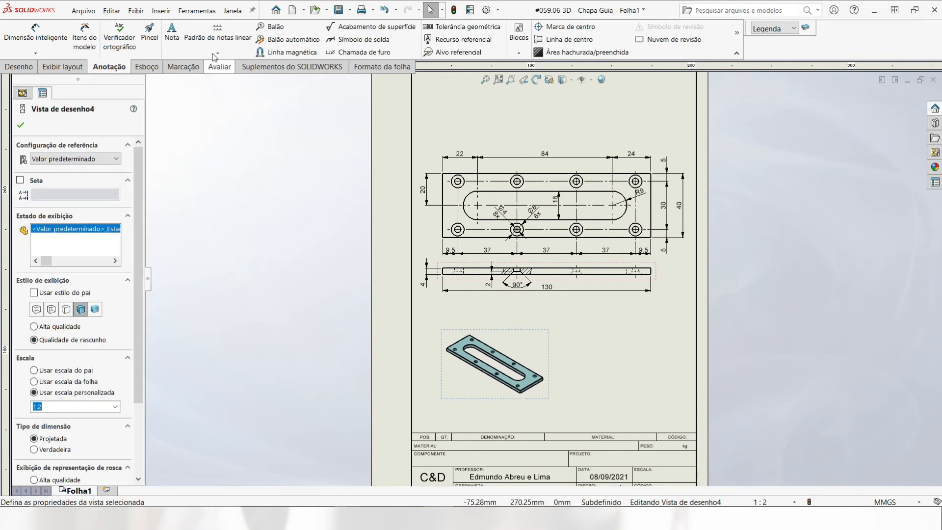
Step: Add a note below the isometric view reading "Perspectiva Isométrica" with "Escala 1:2" on a second line
left_click(172, 32)
scroll(466, 393, "down", 4)
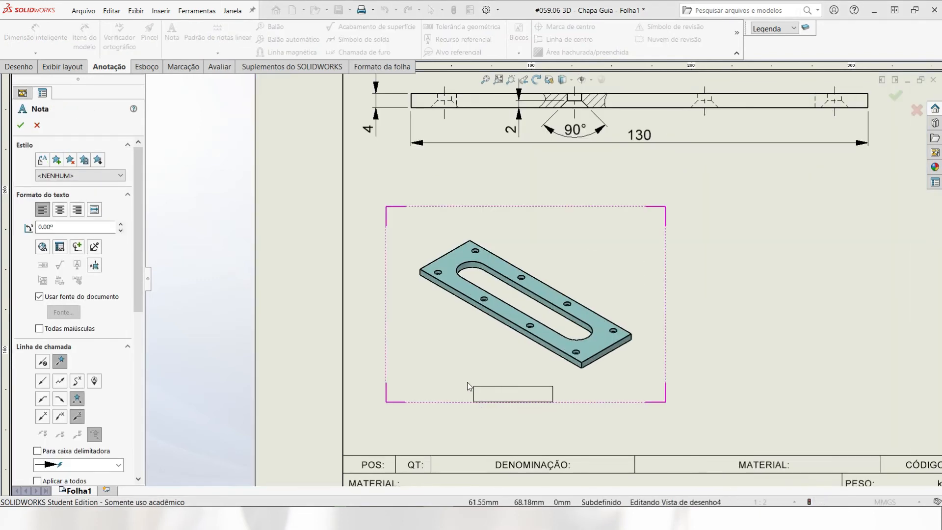
left_click(472, 393)
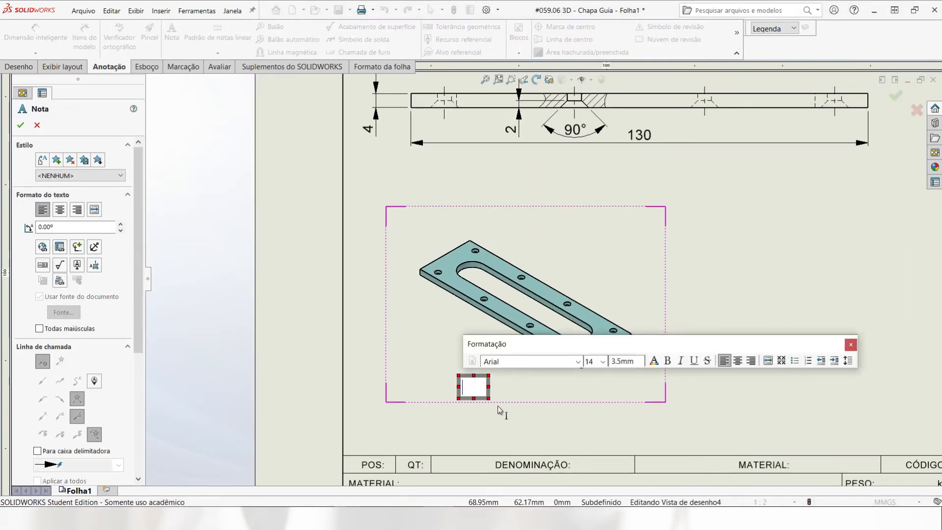
type("Perspectiva Is")
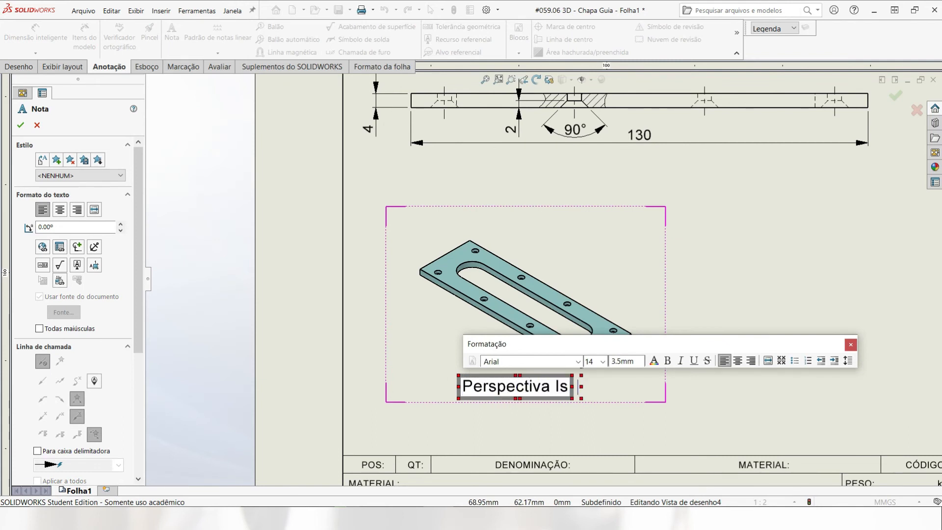
type("ométr")
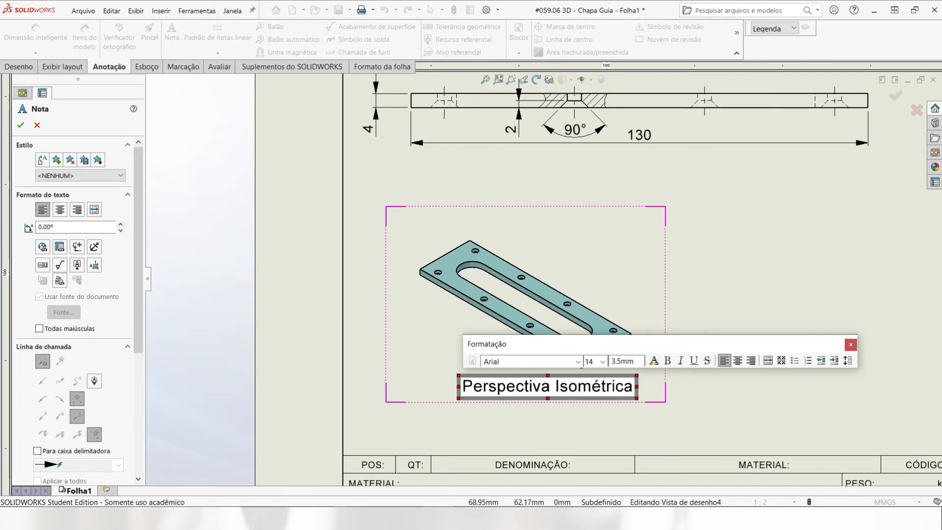
type("ica")
key("Return")
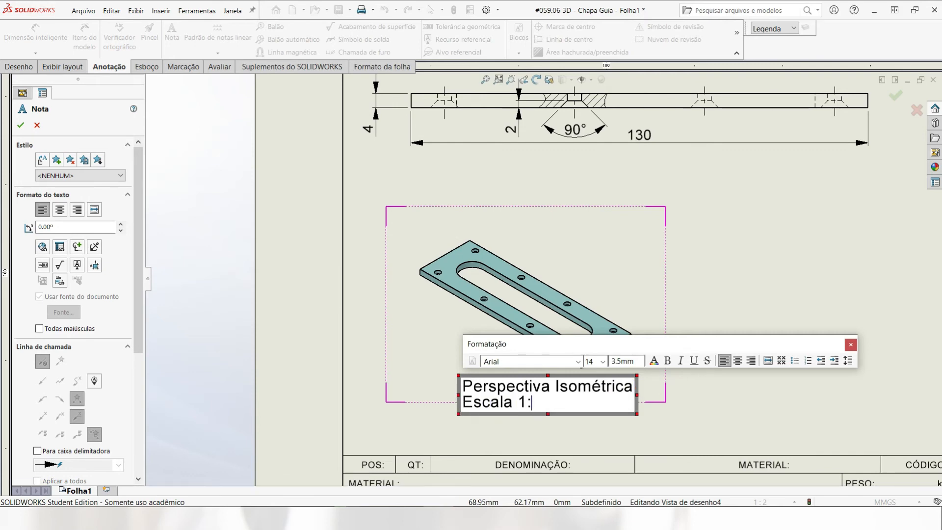
Step: Centre-align the isometric view's note text and position the note centred beneath the view
left_click(737, 361)
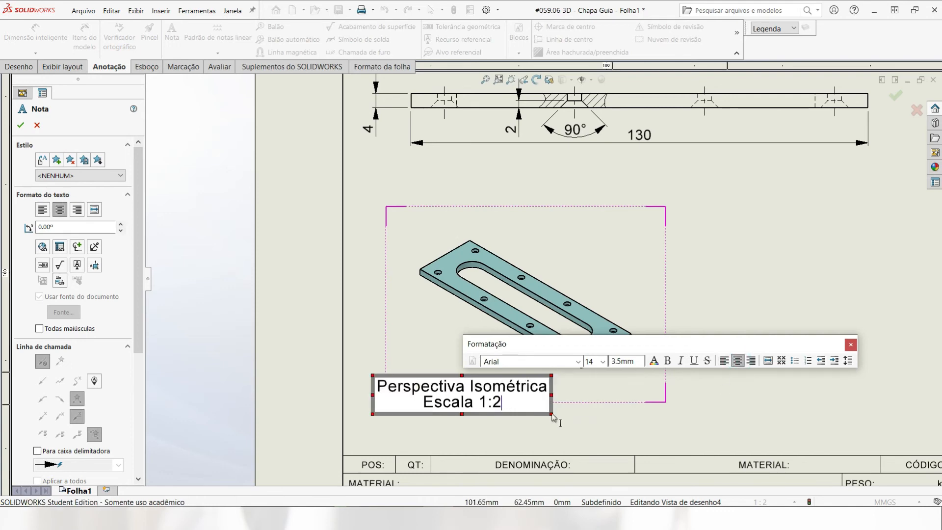
left_click(484, 411)
left_click_drag(503, 395, 565, 398)
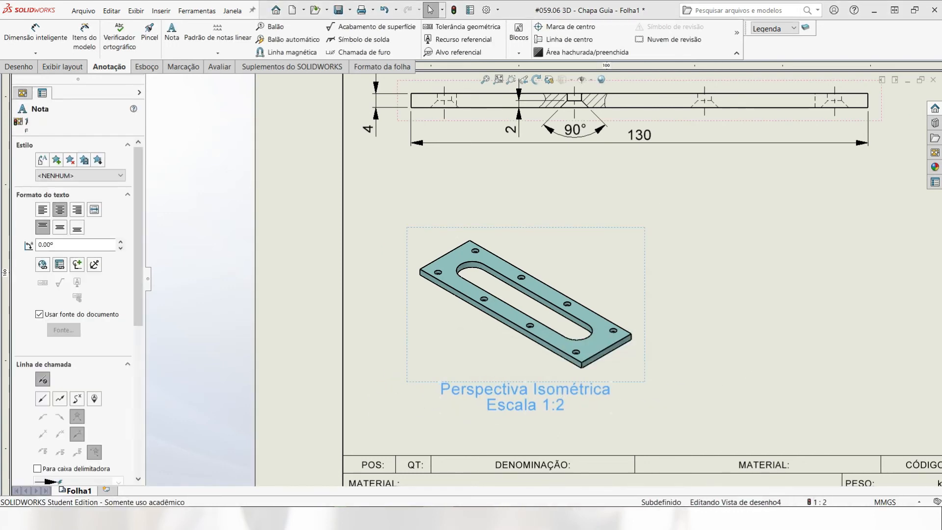
left_click(369, 318)
Step: Place a machining-required surface finish symbol with roughness 1,6 inside the upper-right corner of the sheet's border
key("f")
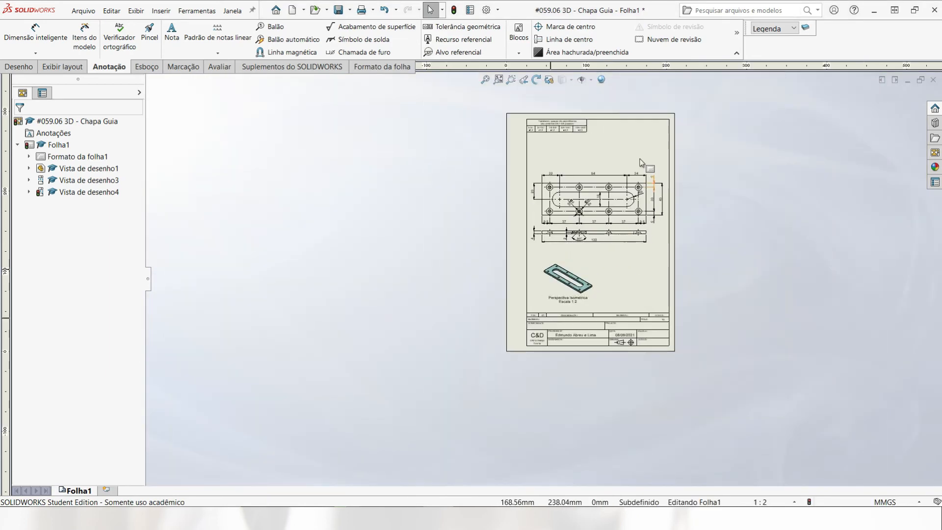
scroll(638, 171, "down", 2)
left_click(371, 27)
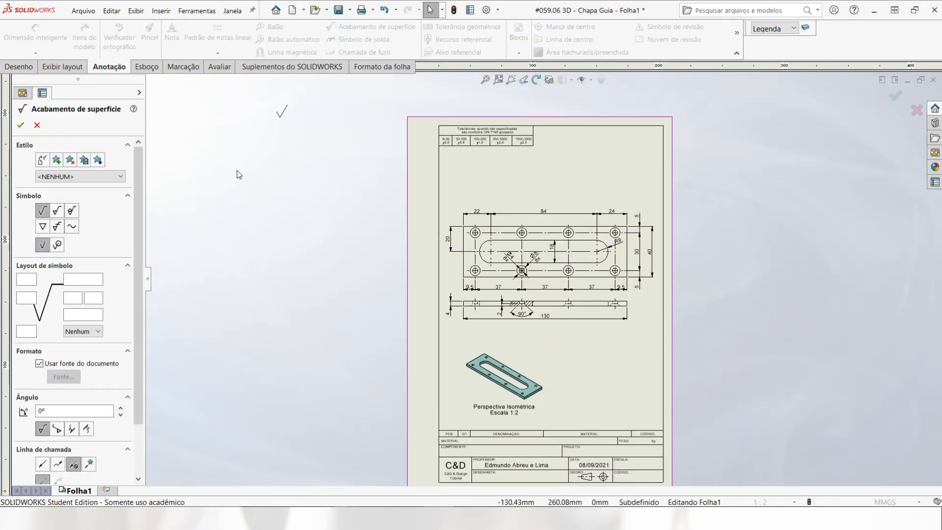
left_click(56, 212)
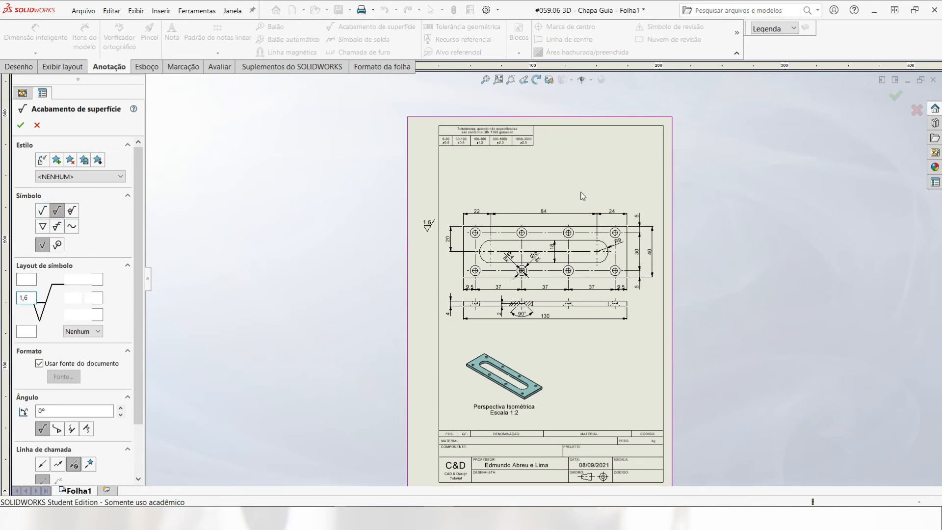
scroll(648, 150, "down", 2)
scroll(608, 196, "up", 2)
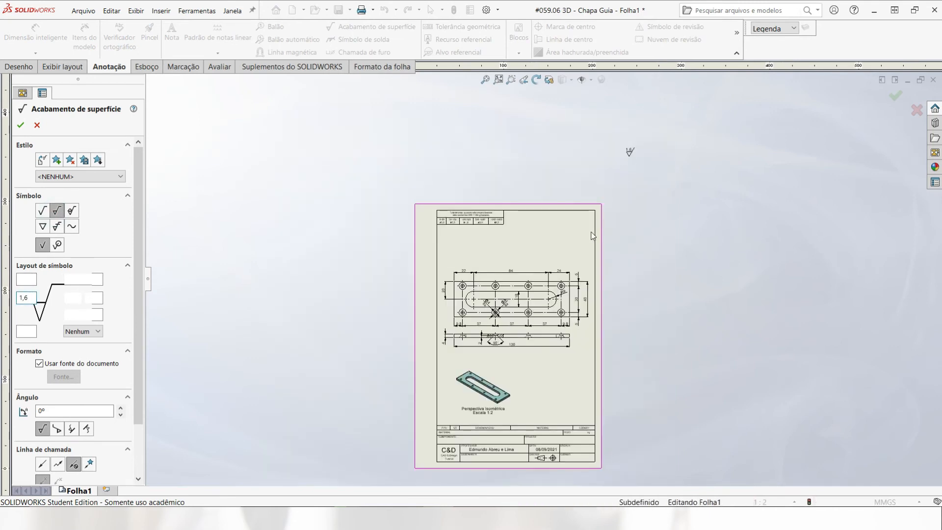
scroll(588, 231, "down", 6)
scroll(578, 210, "up", 1)
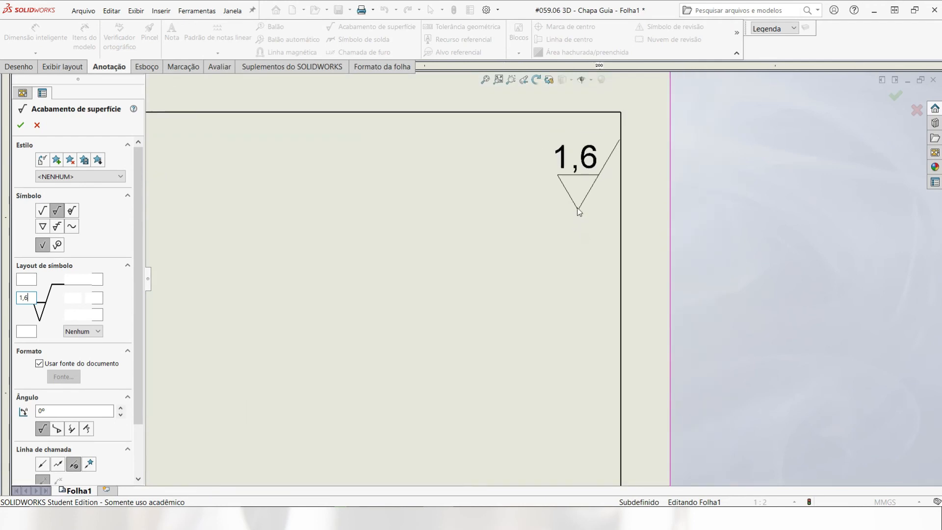
left_click(561, 201)
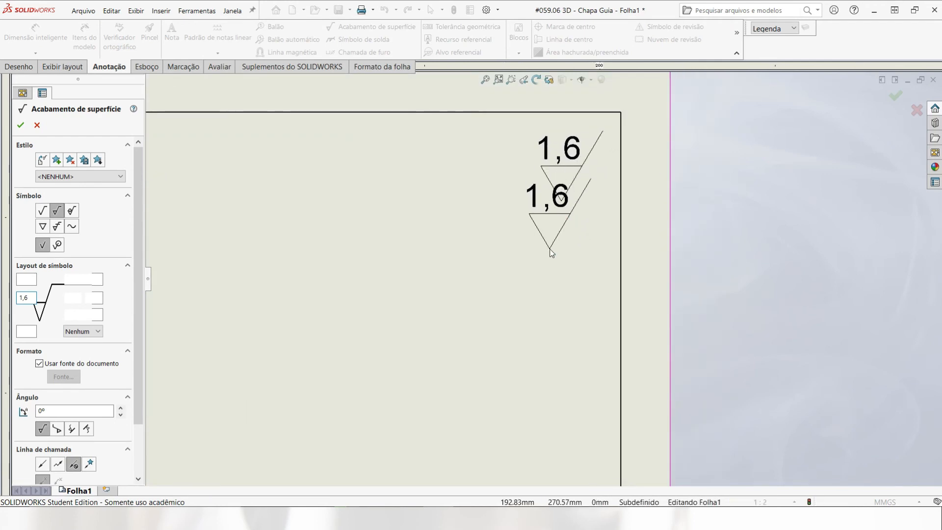
key("Escape")
scroll(491, 343, "up", 5)
scroll(480, 374, "down", 3)
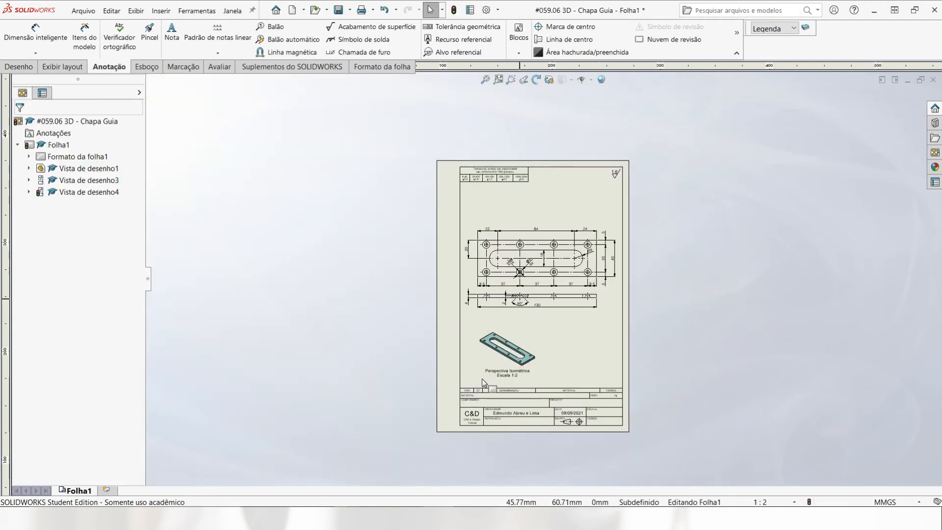
scroll(546, 417, "down", 3)
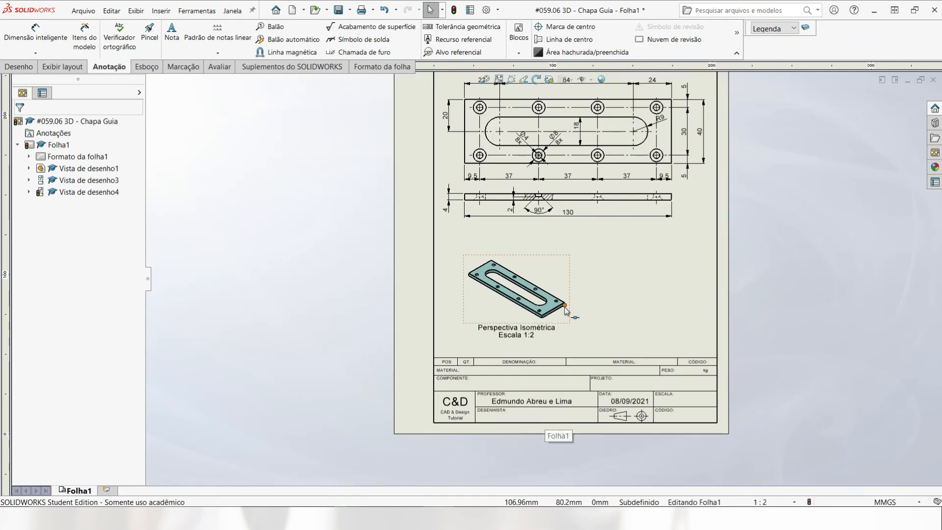
Step: Open the guide plate's part model, look up its mass in Mass Properties, and return to the drawing
left_click(569, 326)
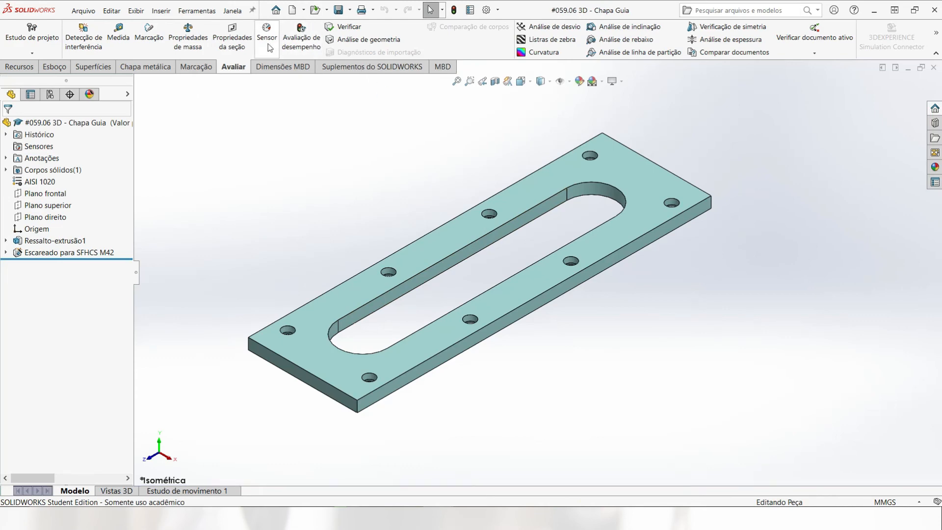
left_click(189, 51)
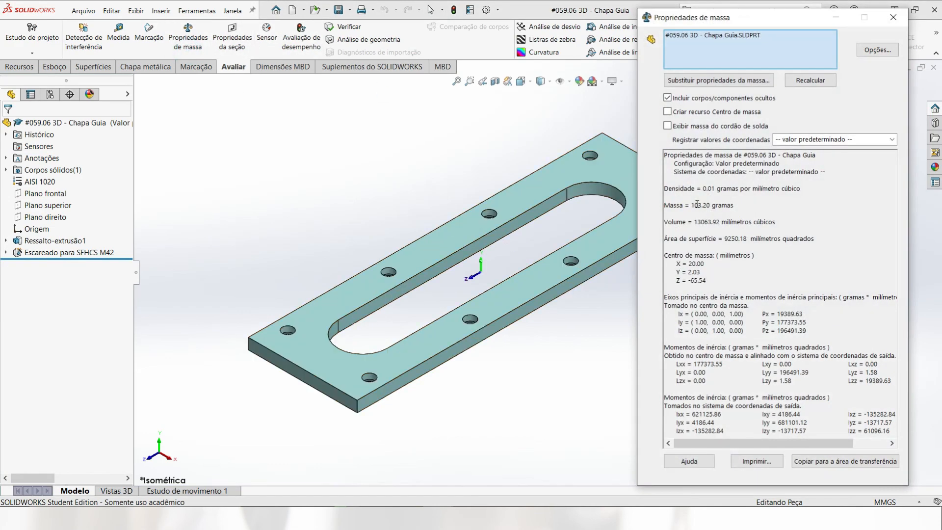
left_click(893, 19)
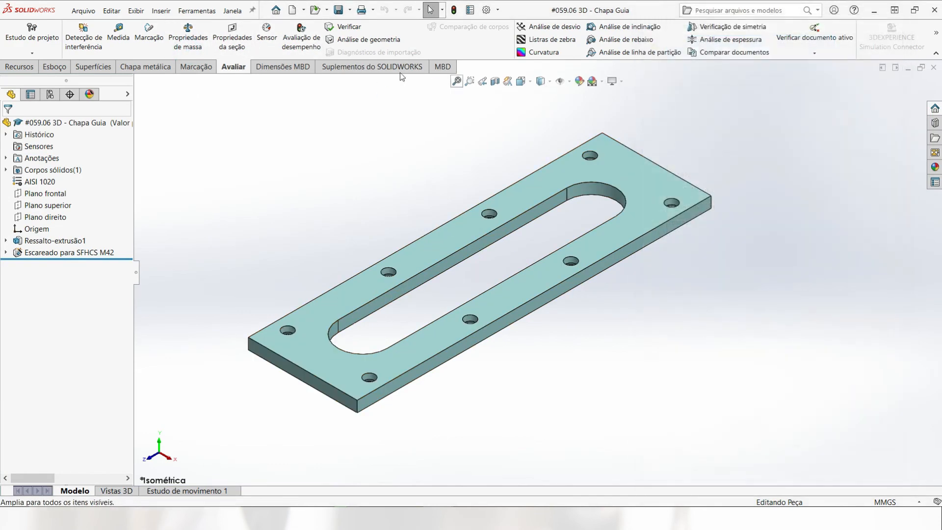
left_click(233, 11)
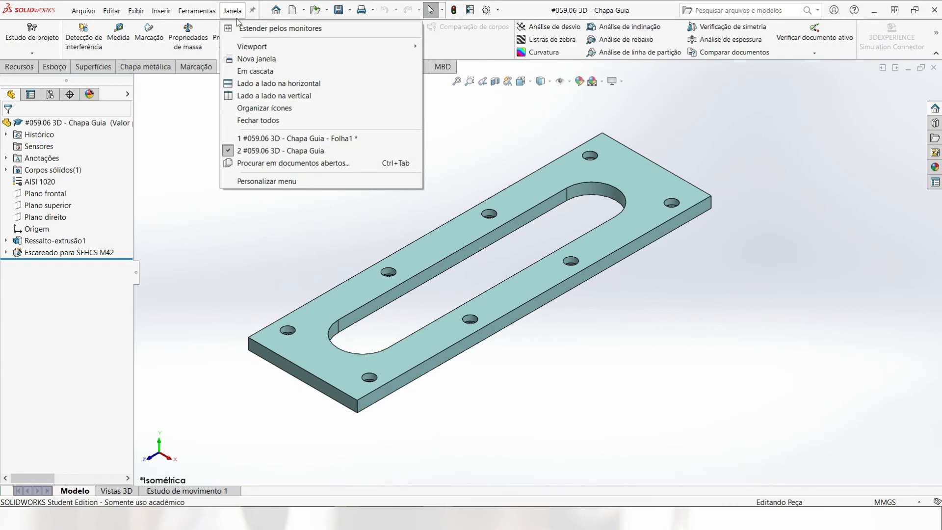
left_click(270, 139)
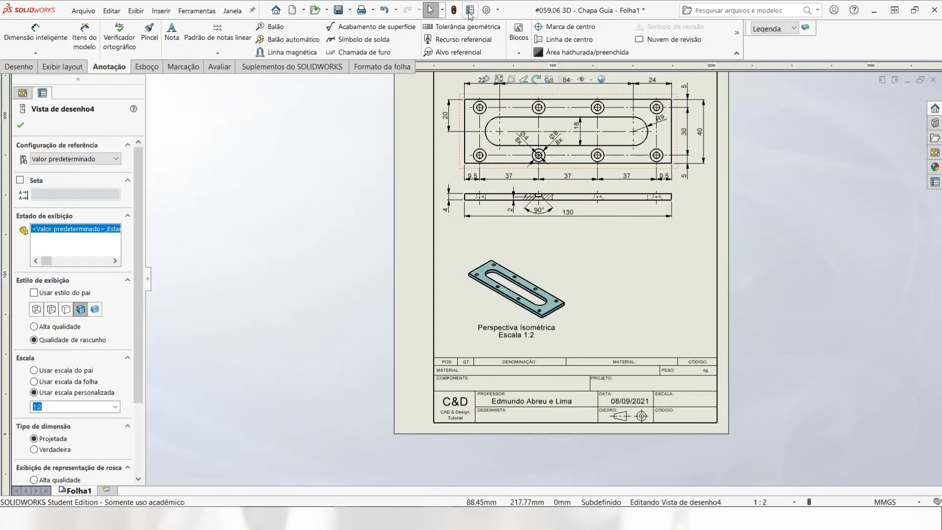
Step: Fill in the drawing's custom properties: Material Aço AISI 1020 130x40x4, Código TORMEC06, Peso 0,103, Escala 1:1, Componente CHAPA GUIA, Projeto Torninho Mecânico
left_click(469, 12)
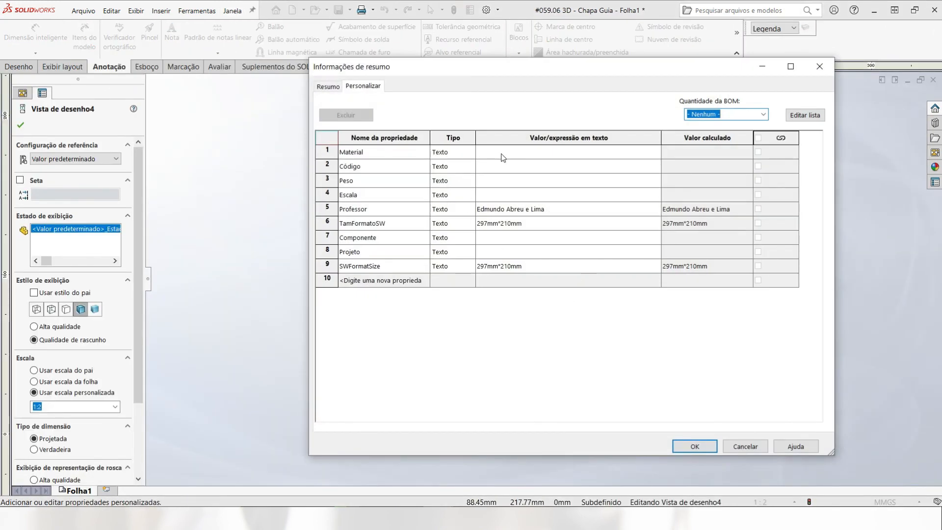
left_click(475, 182)
left_click(485, 181)
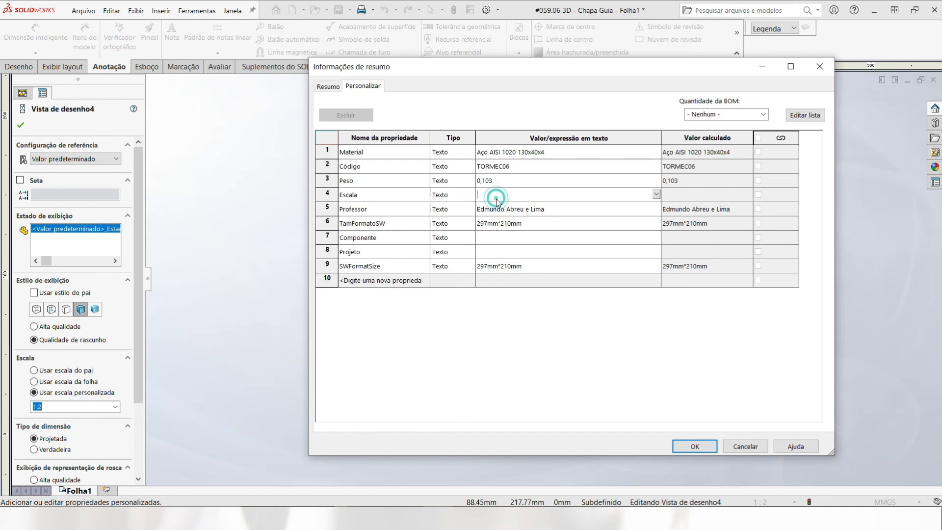
left_click(490, 238)
type("CHAPA GUIA")
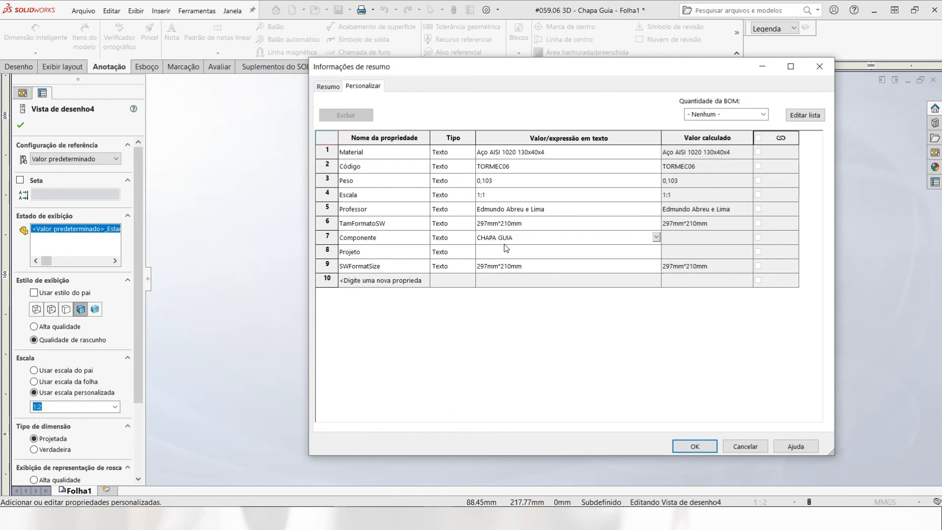
left_click(503, 252)
type("Torninho Mecânico")
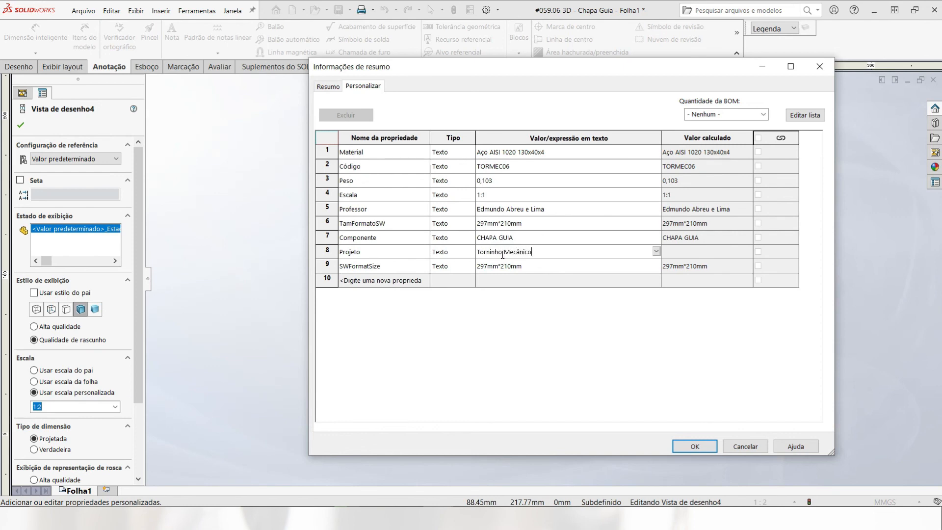
Step: Enter the designer's full name as the author in the drawing's summary information and apply the properties to the title block
left_click(326, 89)
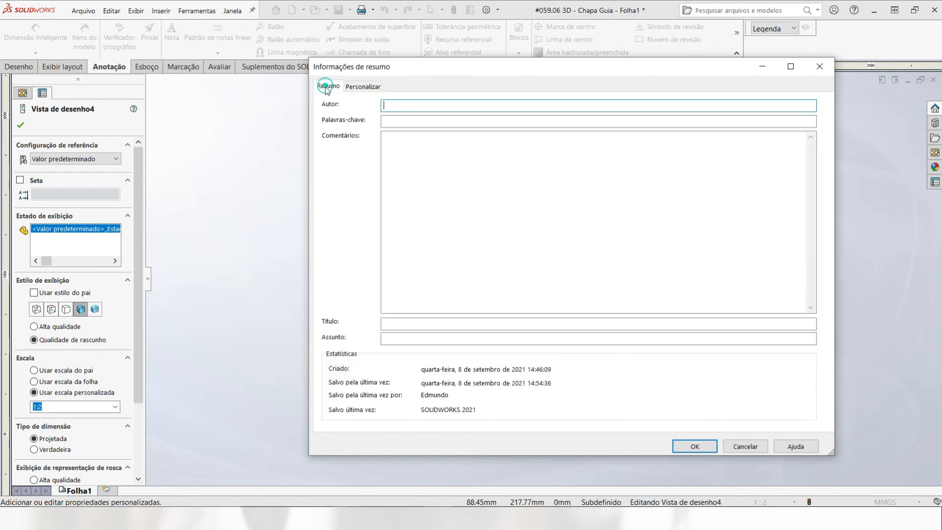
left_click(399, 105)
type("Edmundo Abreu e Lima")
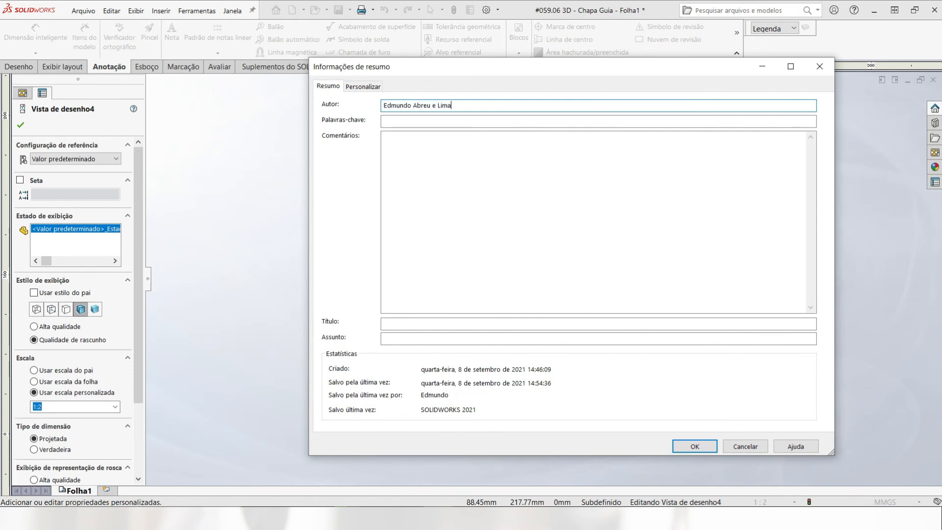
left_click(694, 447)
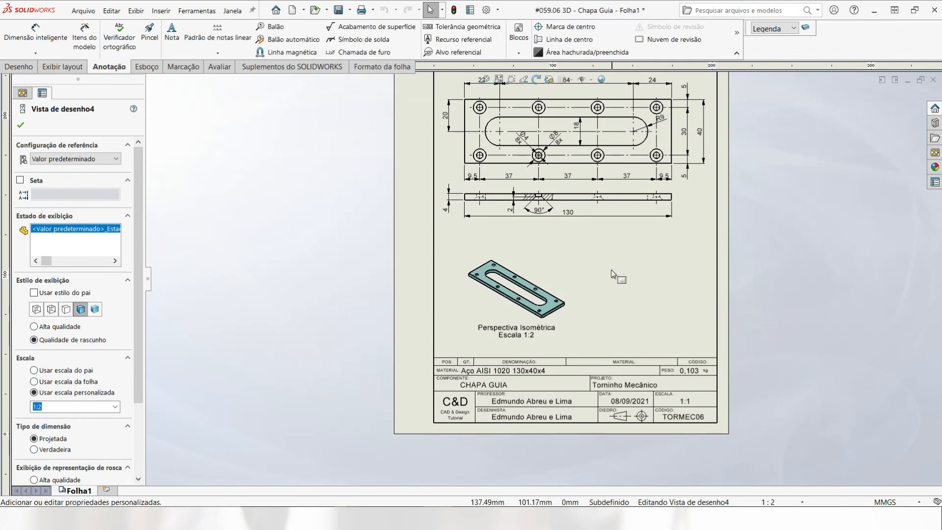
key("f")
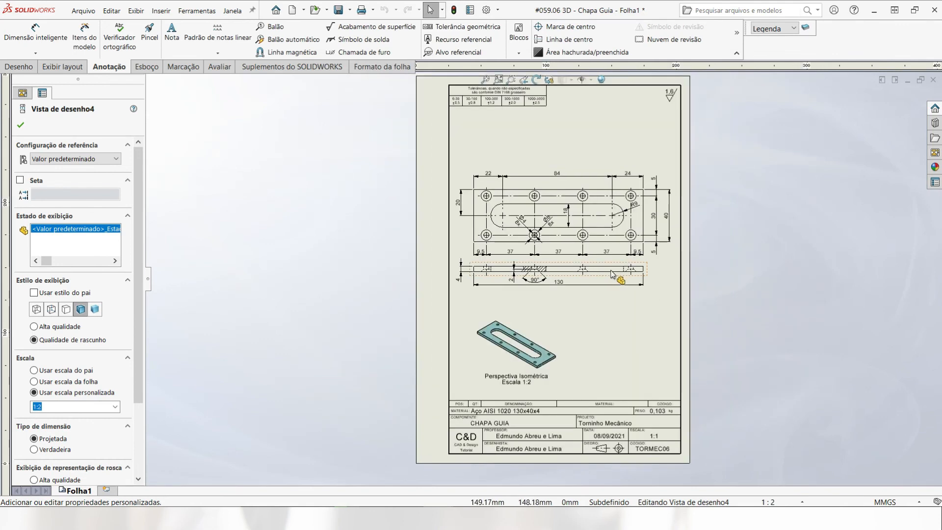
left_click(22, 126)
scroll(582, 179, "down", 1)
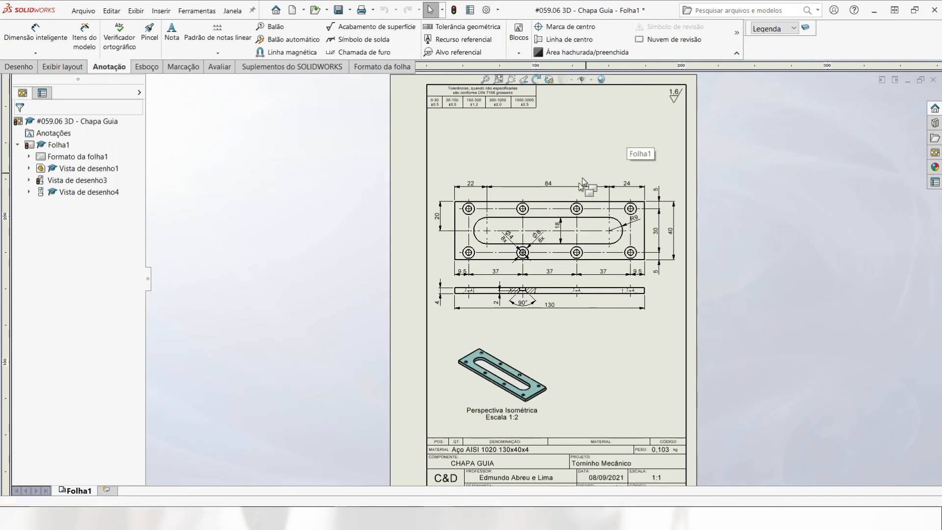
left_click(307, 251)
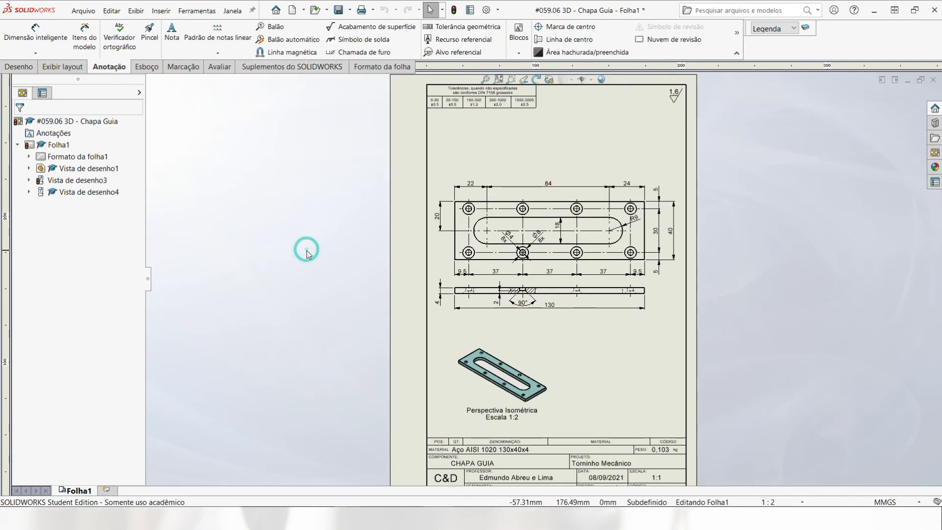